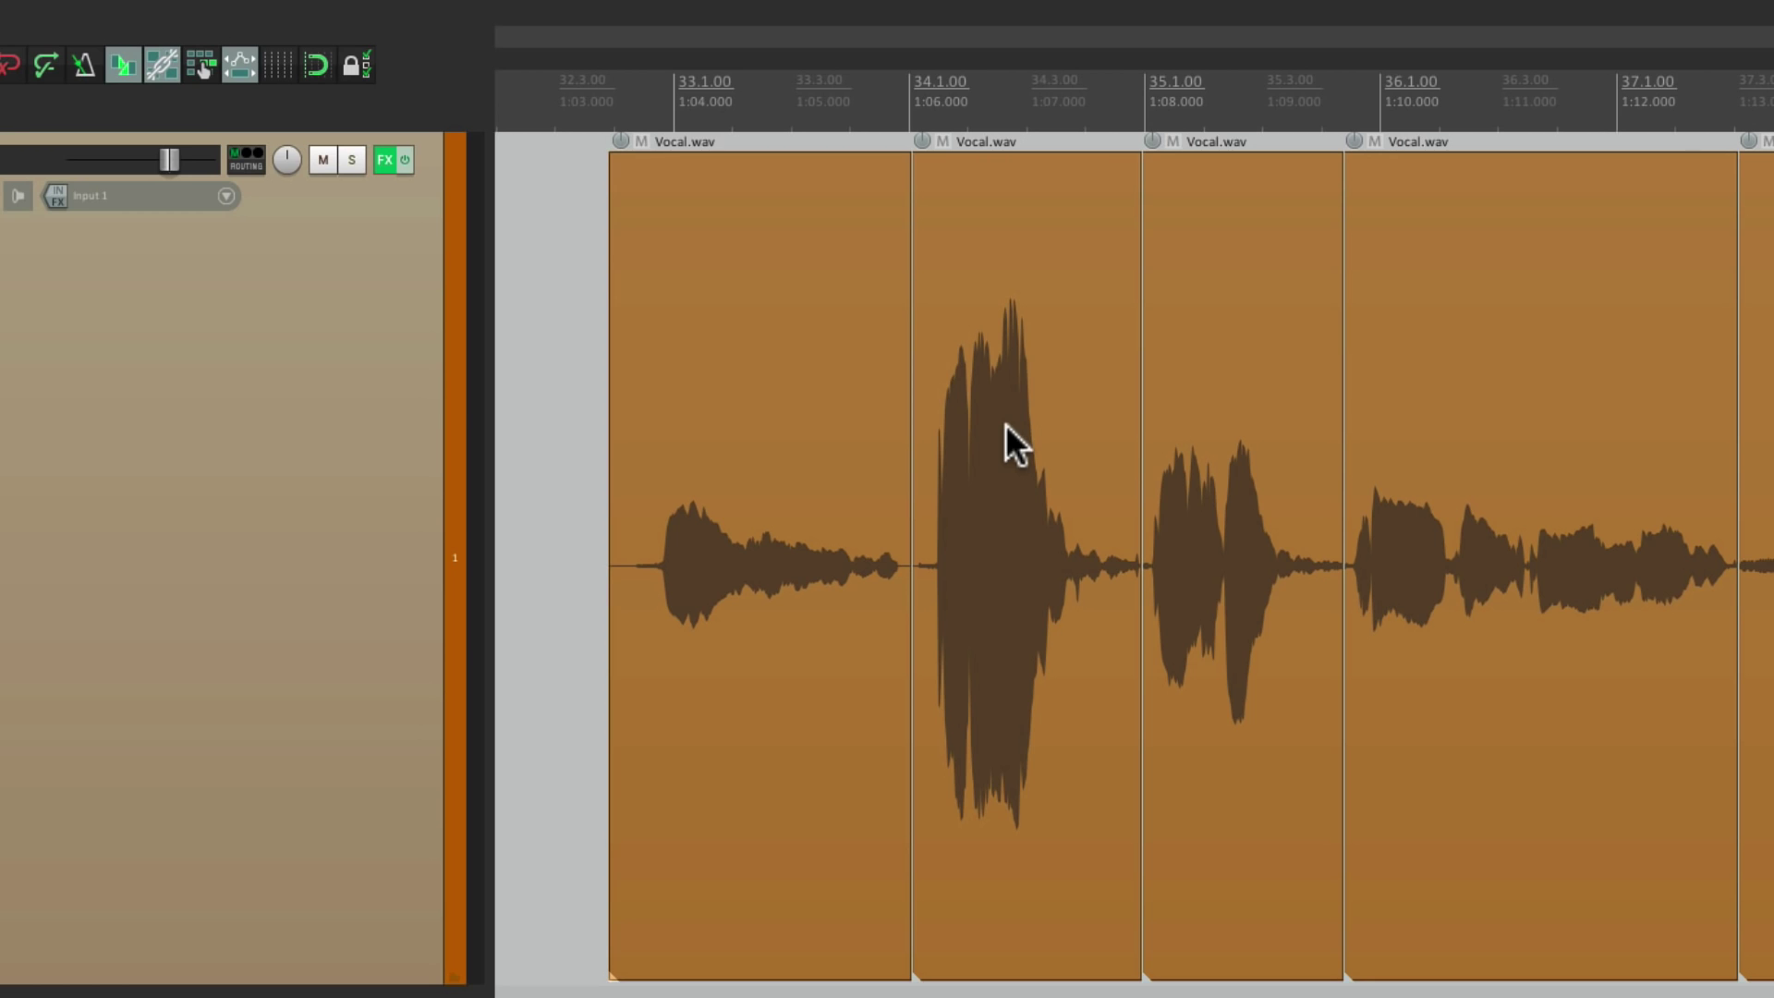
Step: Set the item volumes of the first three vocal items to +8.90 dB, -3.50 dB and +0.30 dB using their volume knobs
mouse_move(619, 141)
left_click_drag(620, 141, 626, 20)
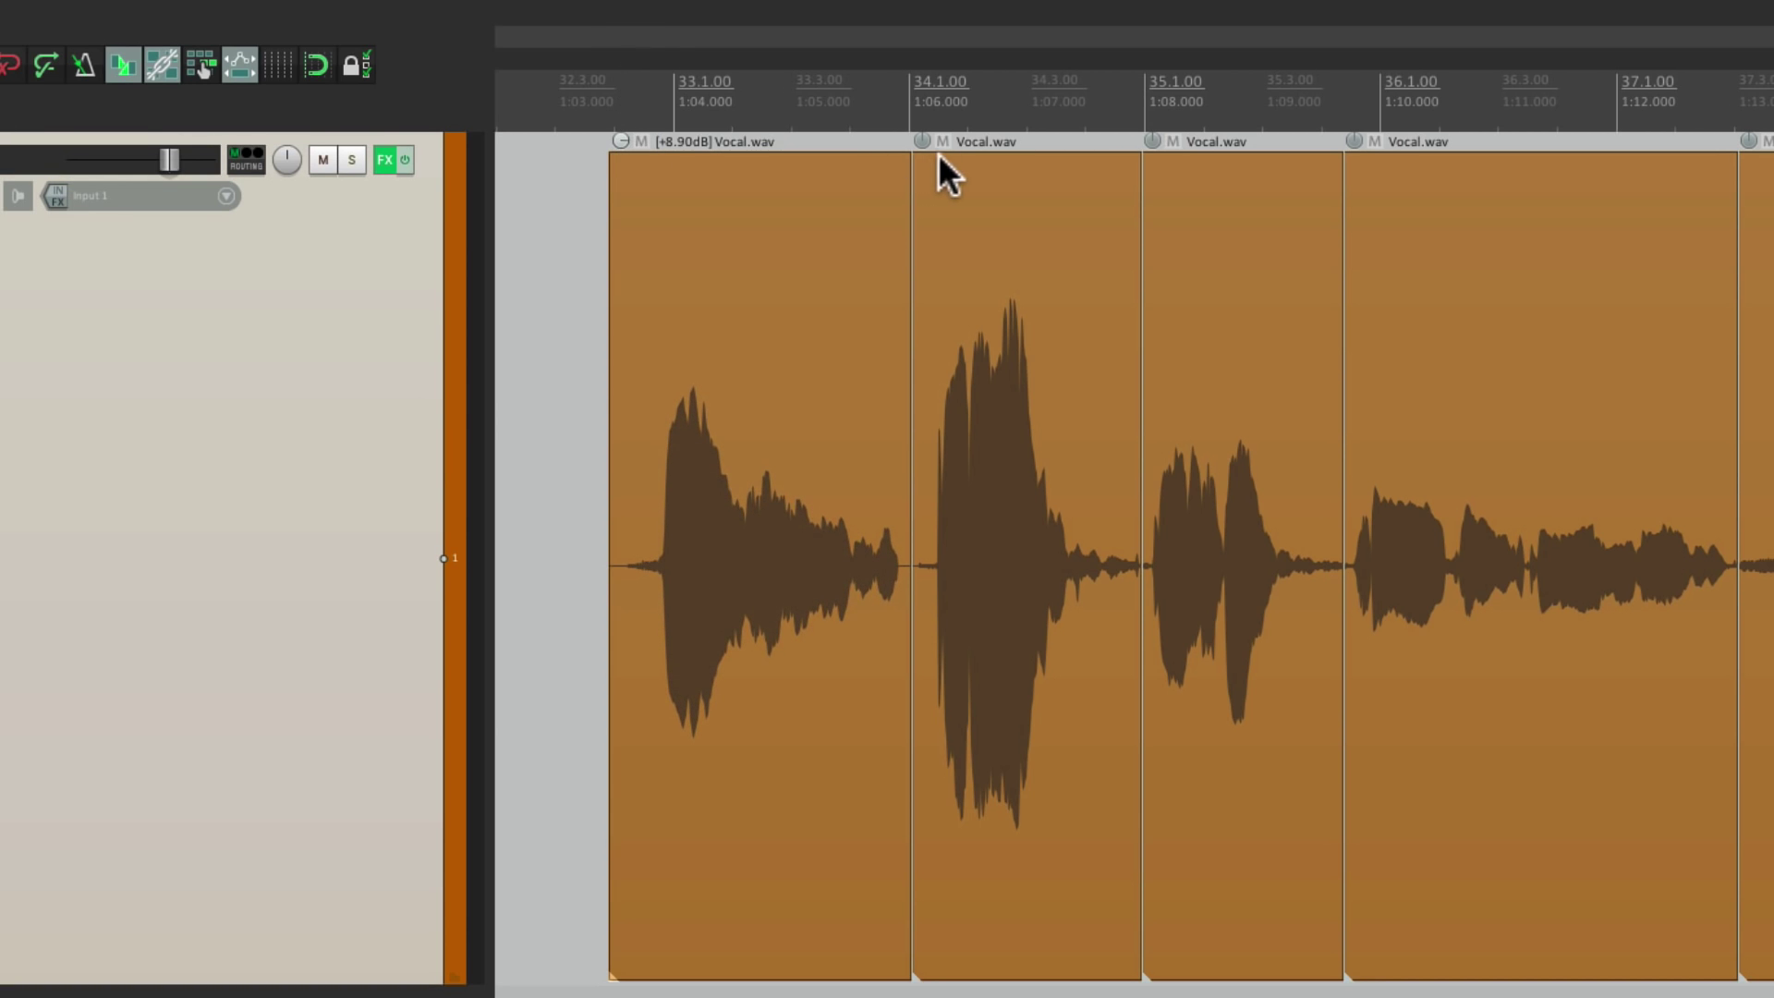
left_click_drag(923, 143, 927, 189)
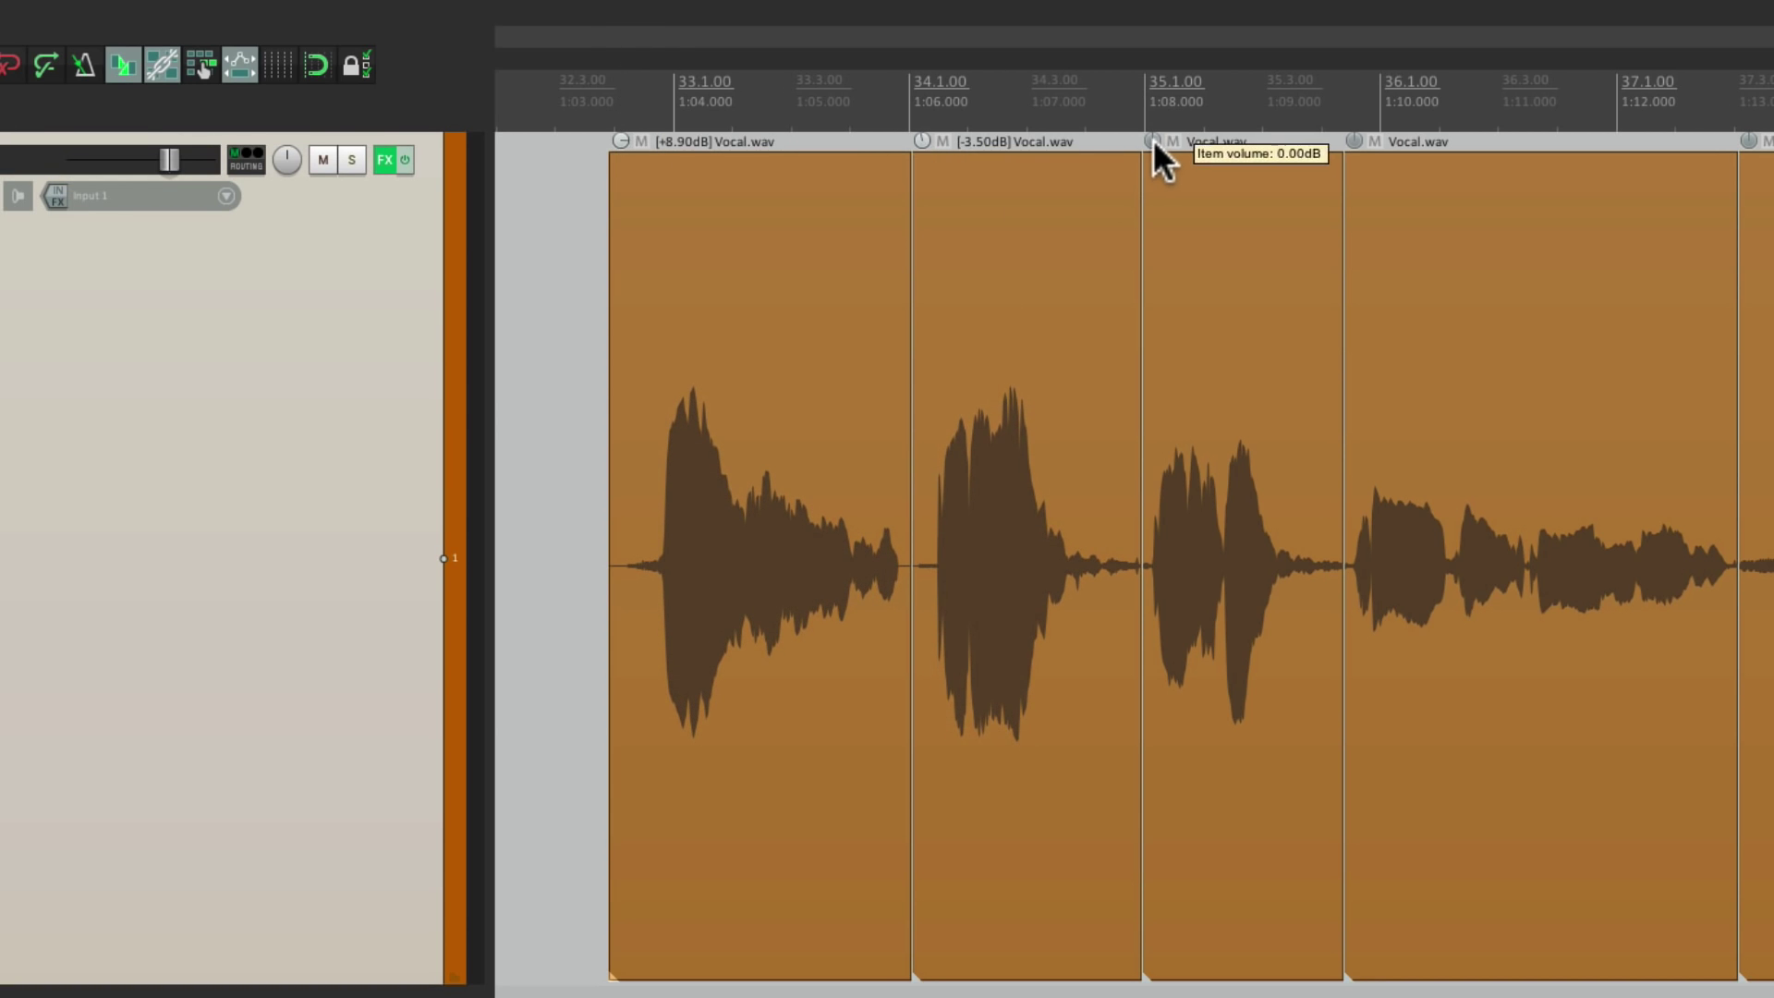
left_click_drag(1154, 138, 1155, 138)
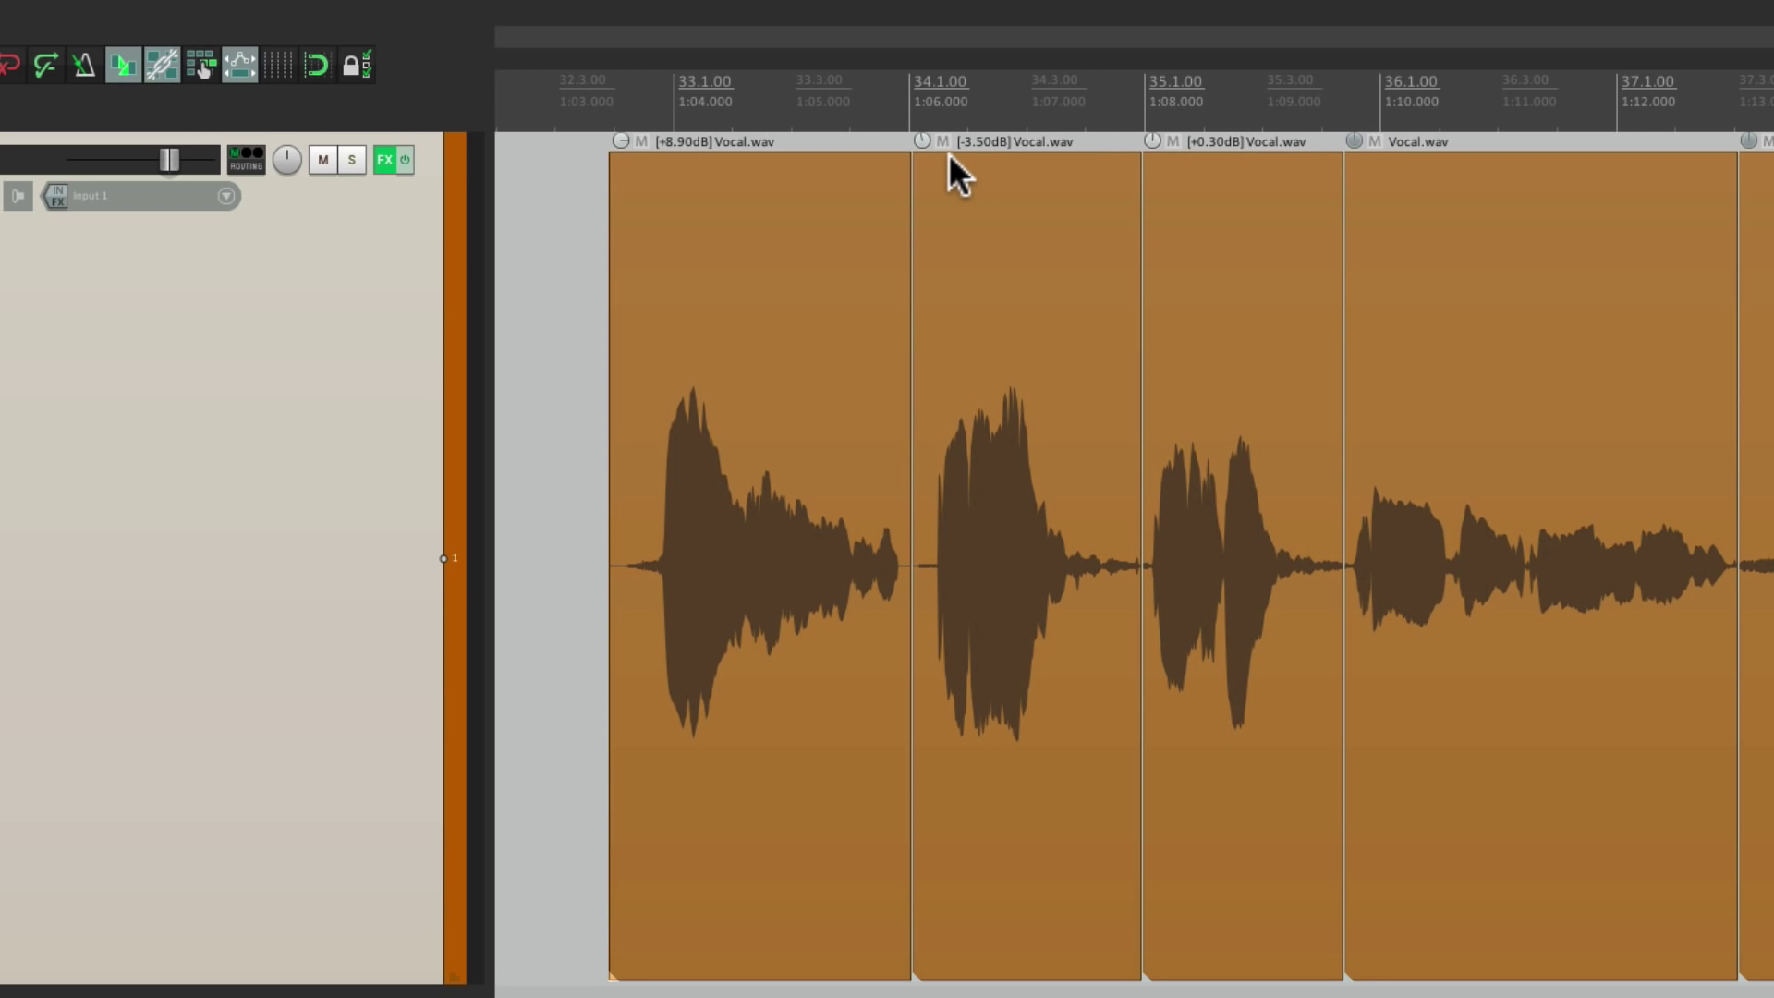
mouse_move(918, 140)
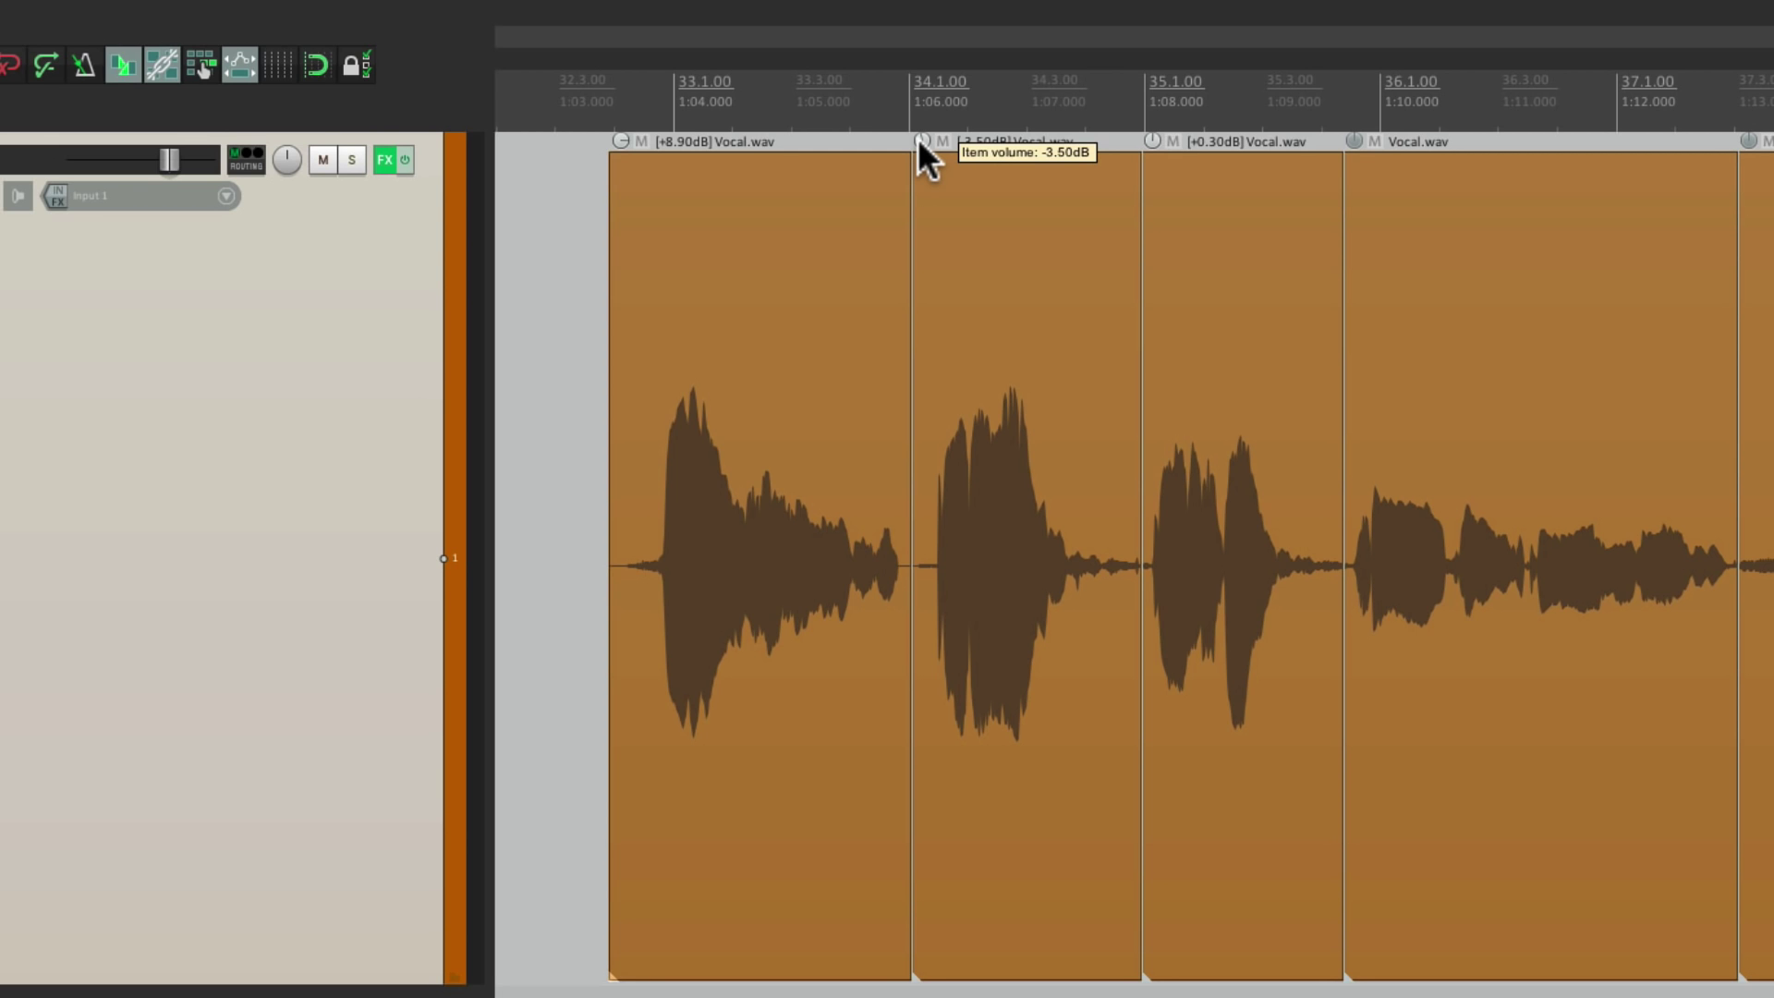
Step: In the media appearance preferences, set the item volume control to "Handle: +0dB is top of item"
key("super+comma")
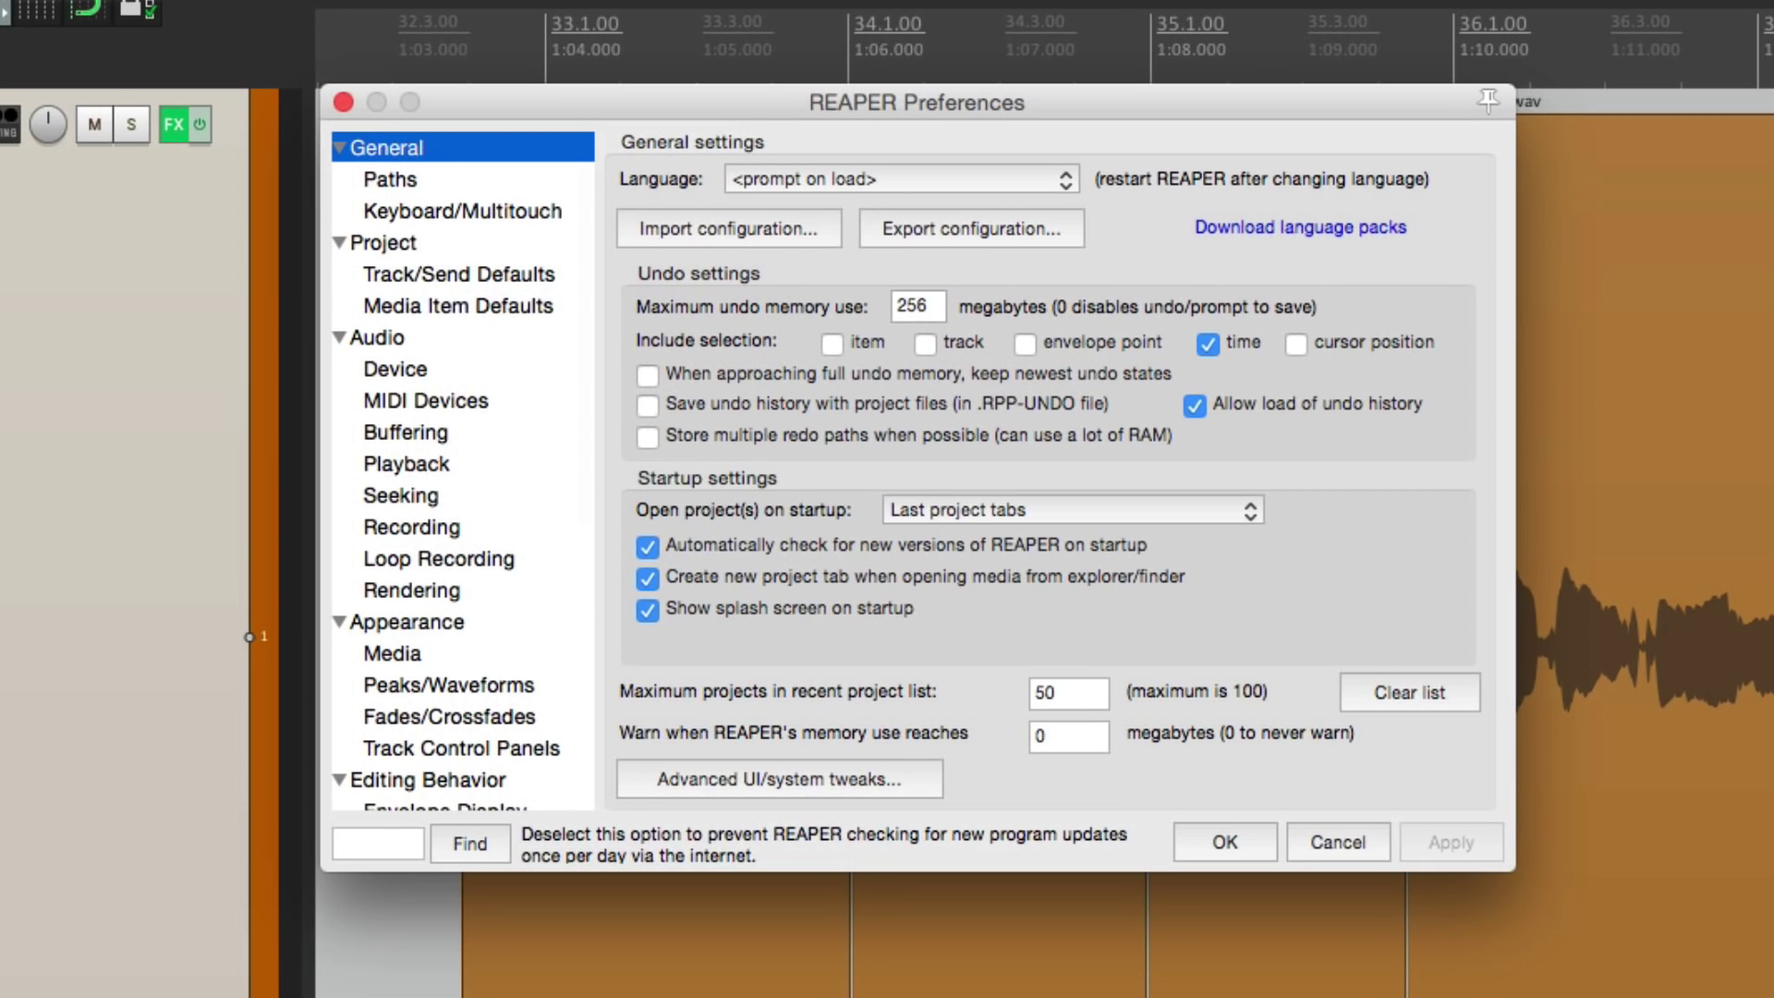
scroll(574, 446, "down", 2)
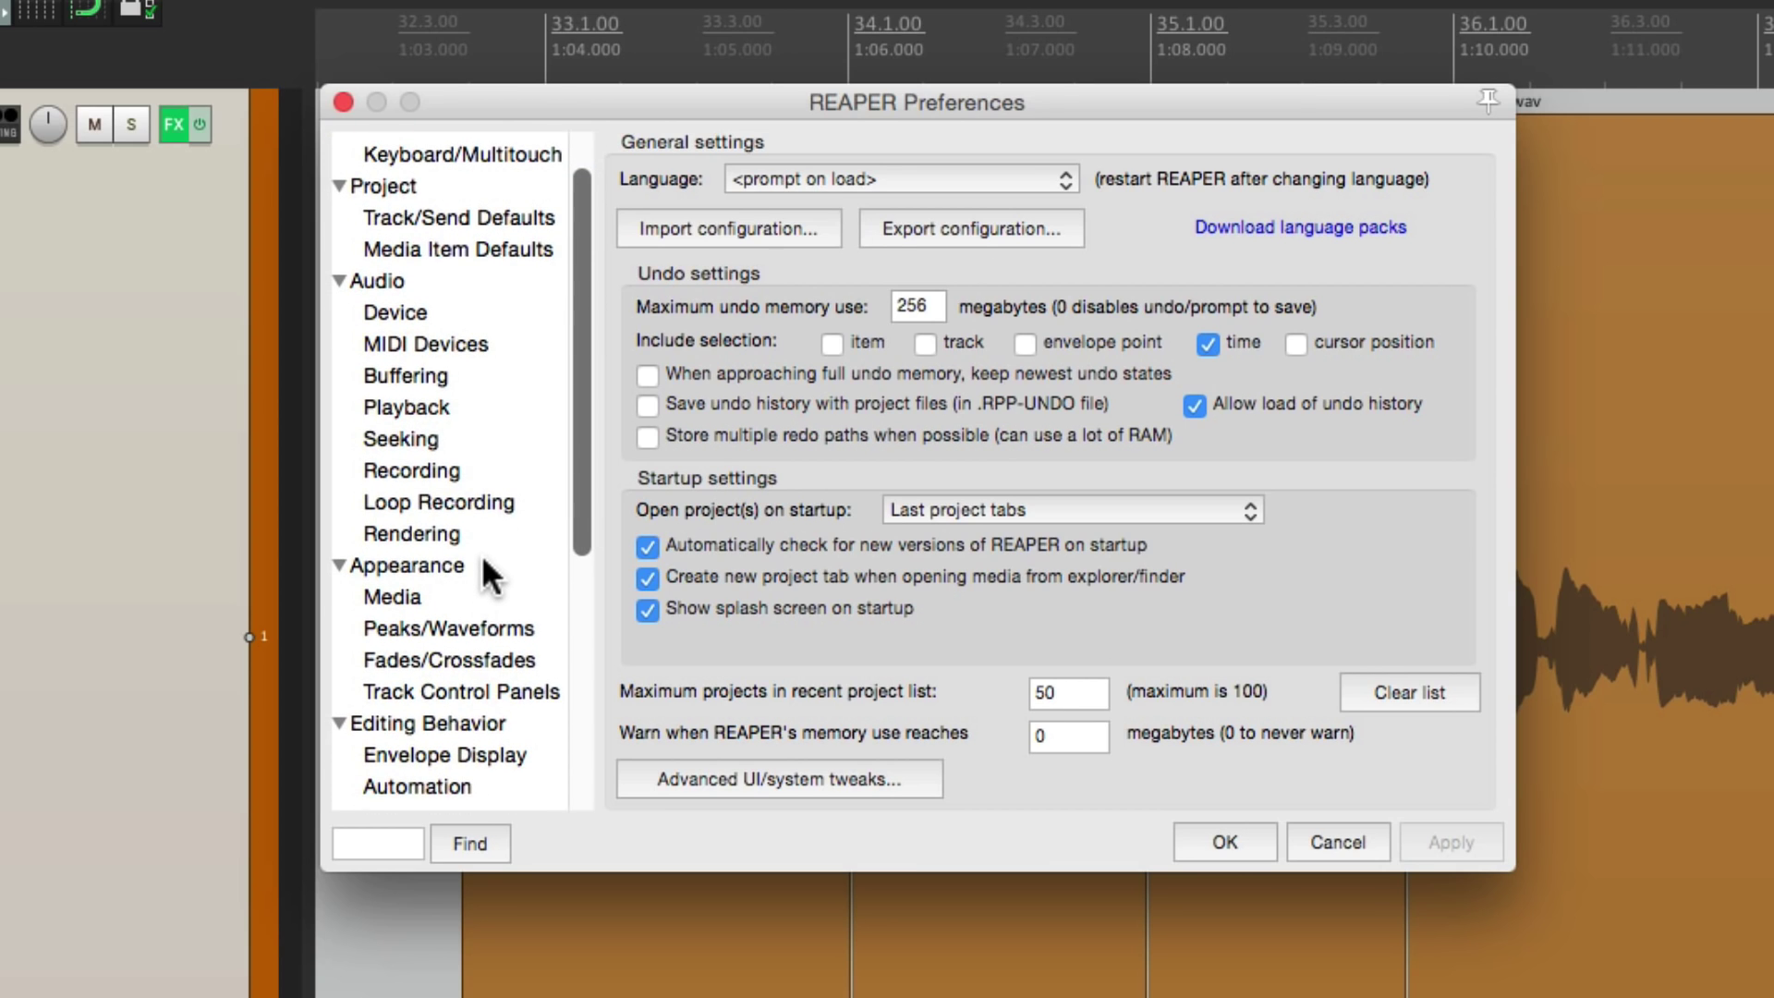
left_click(472, 595)
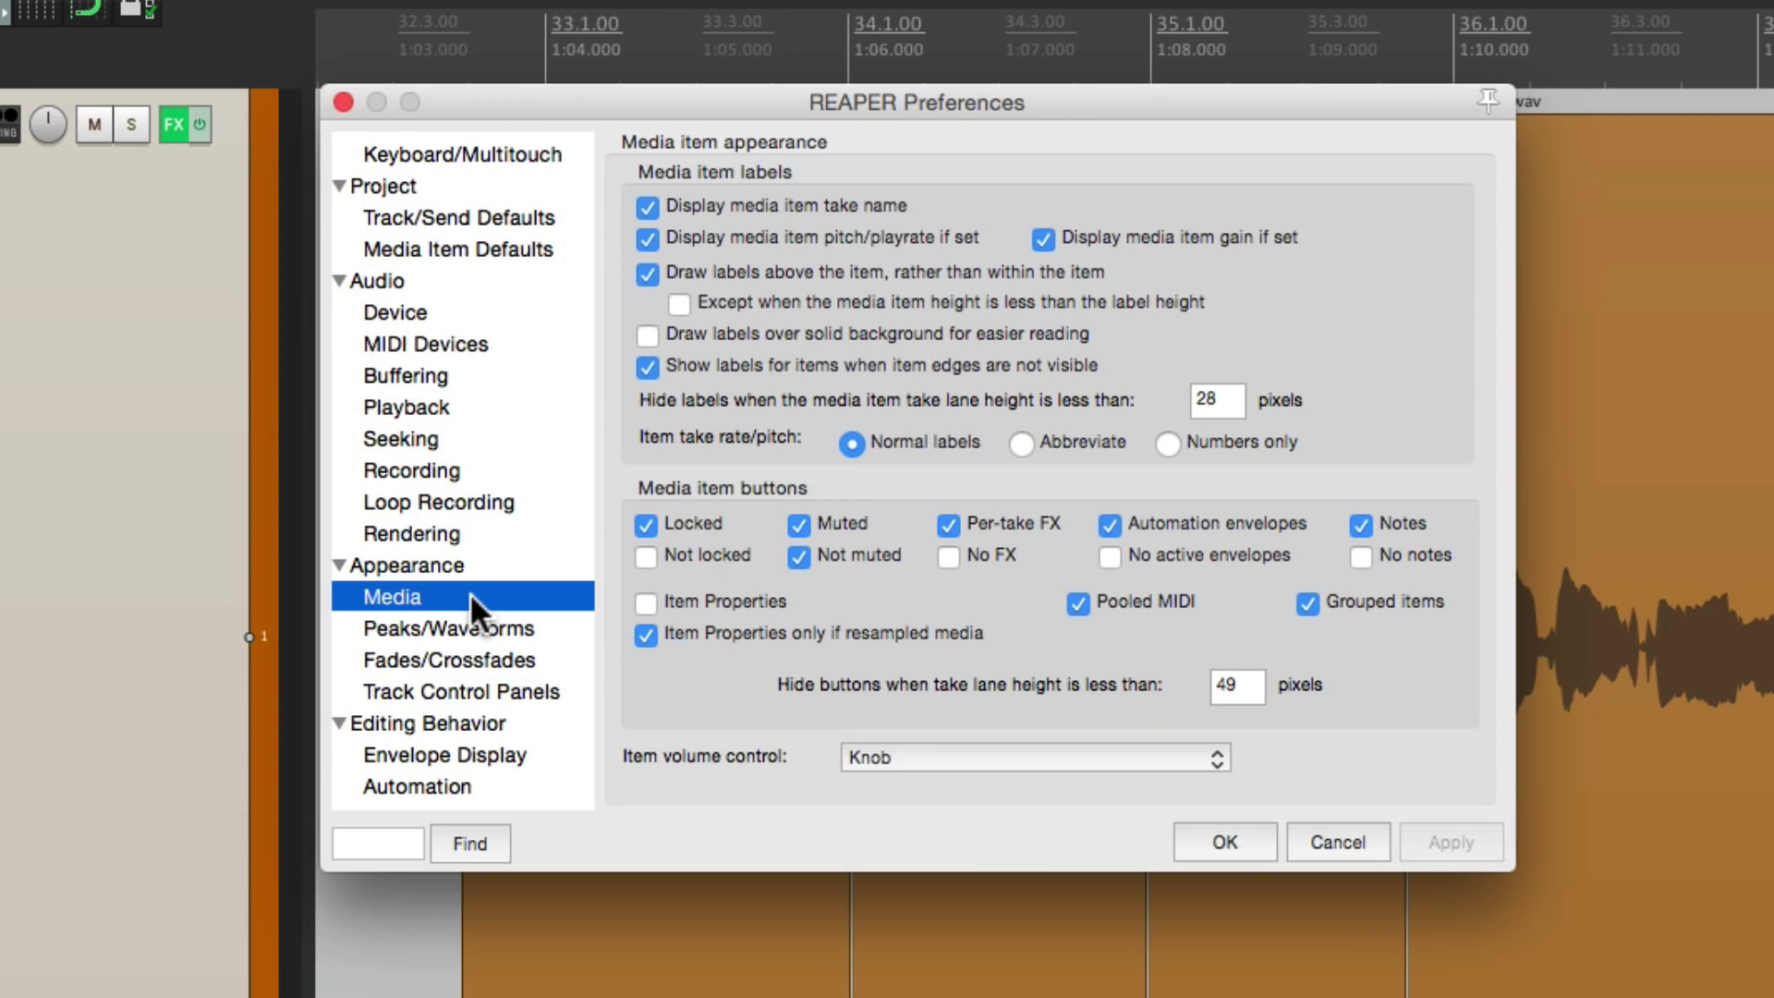
left_click(974, 757)
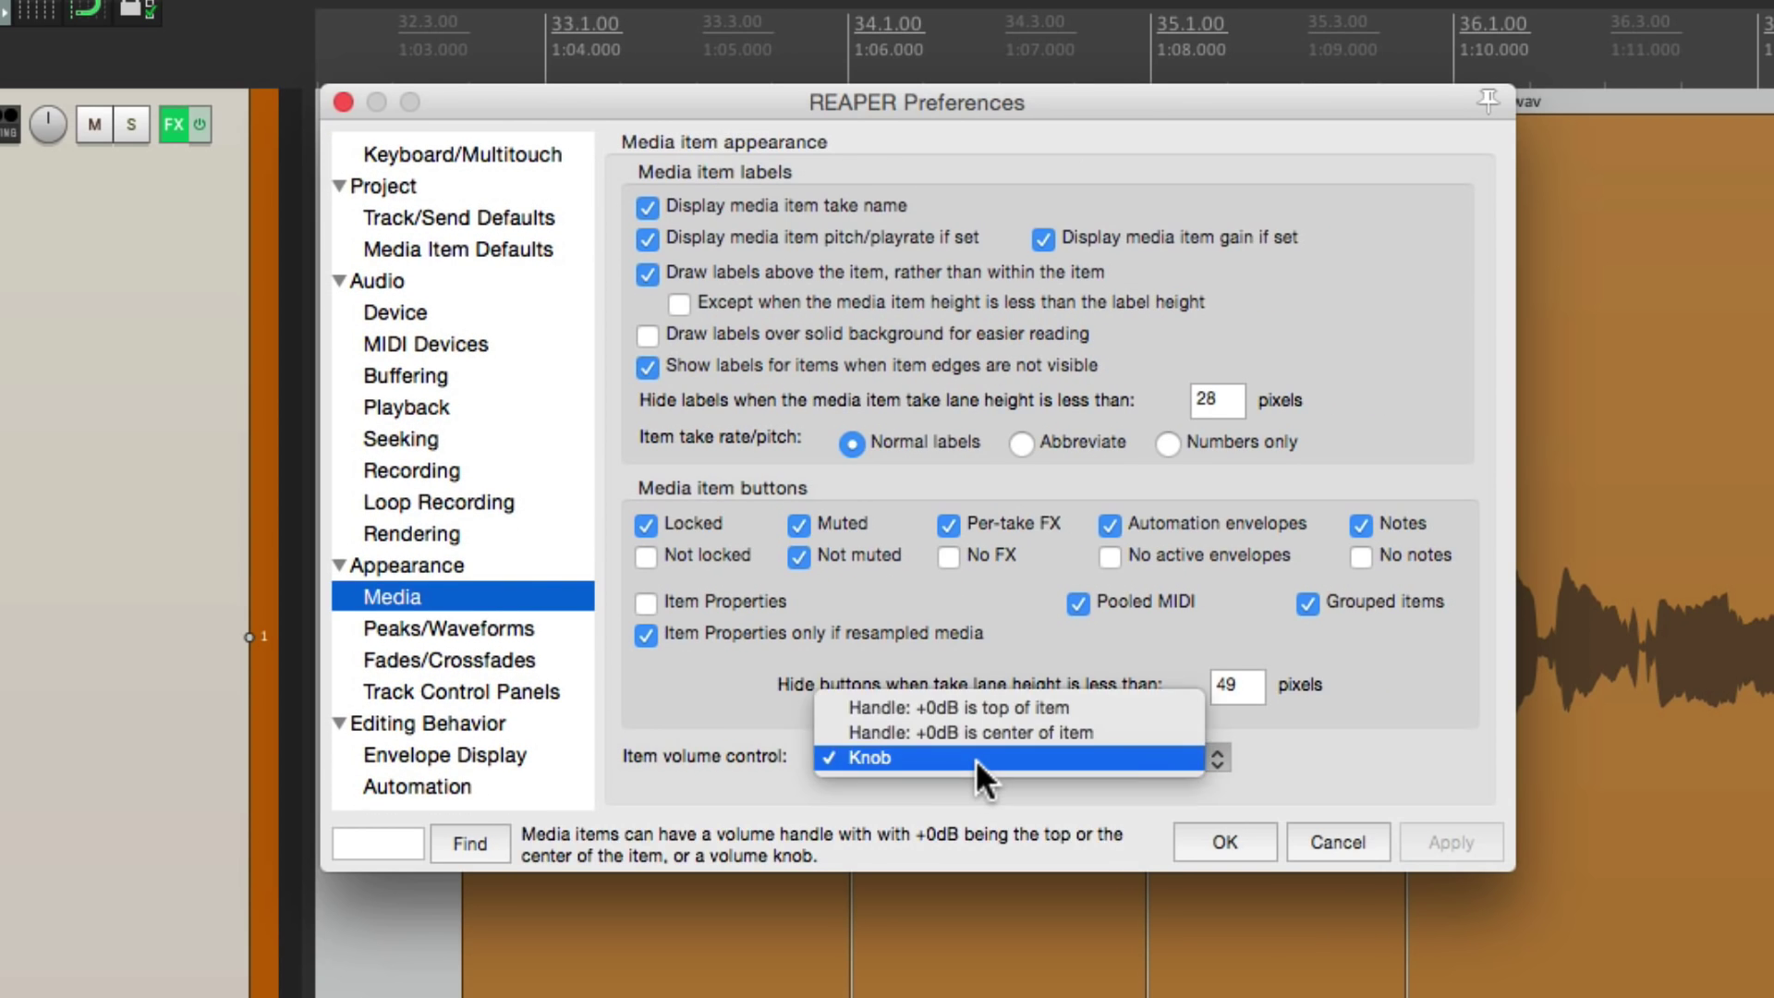
left_click(1083, 707)
left_click(1233, 825)
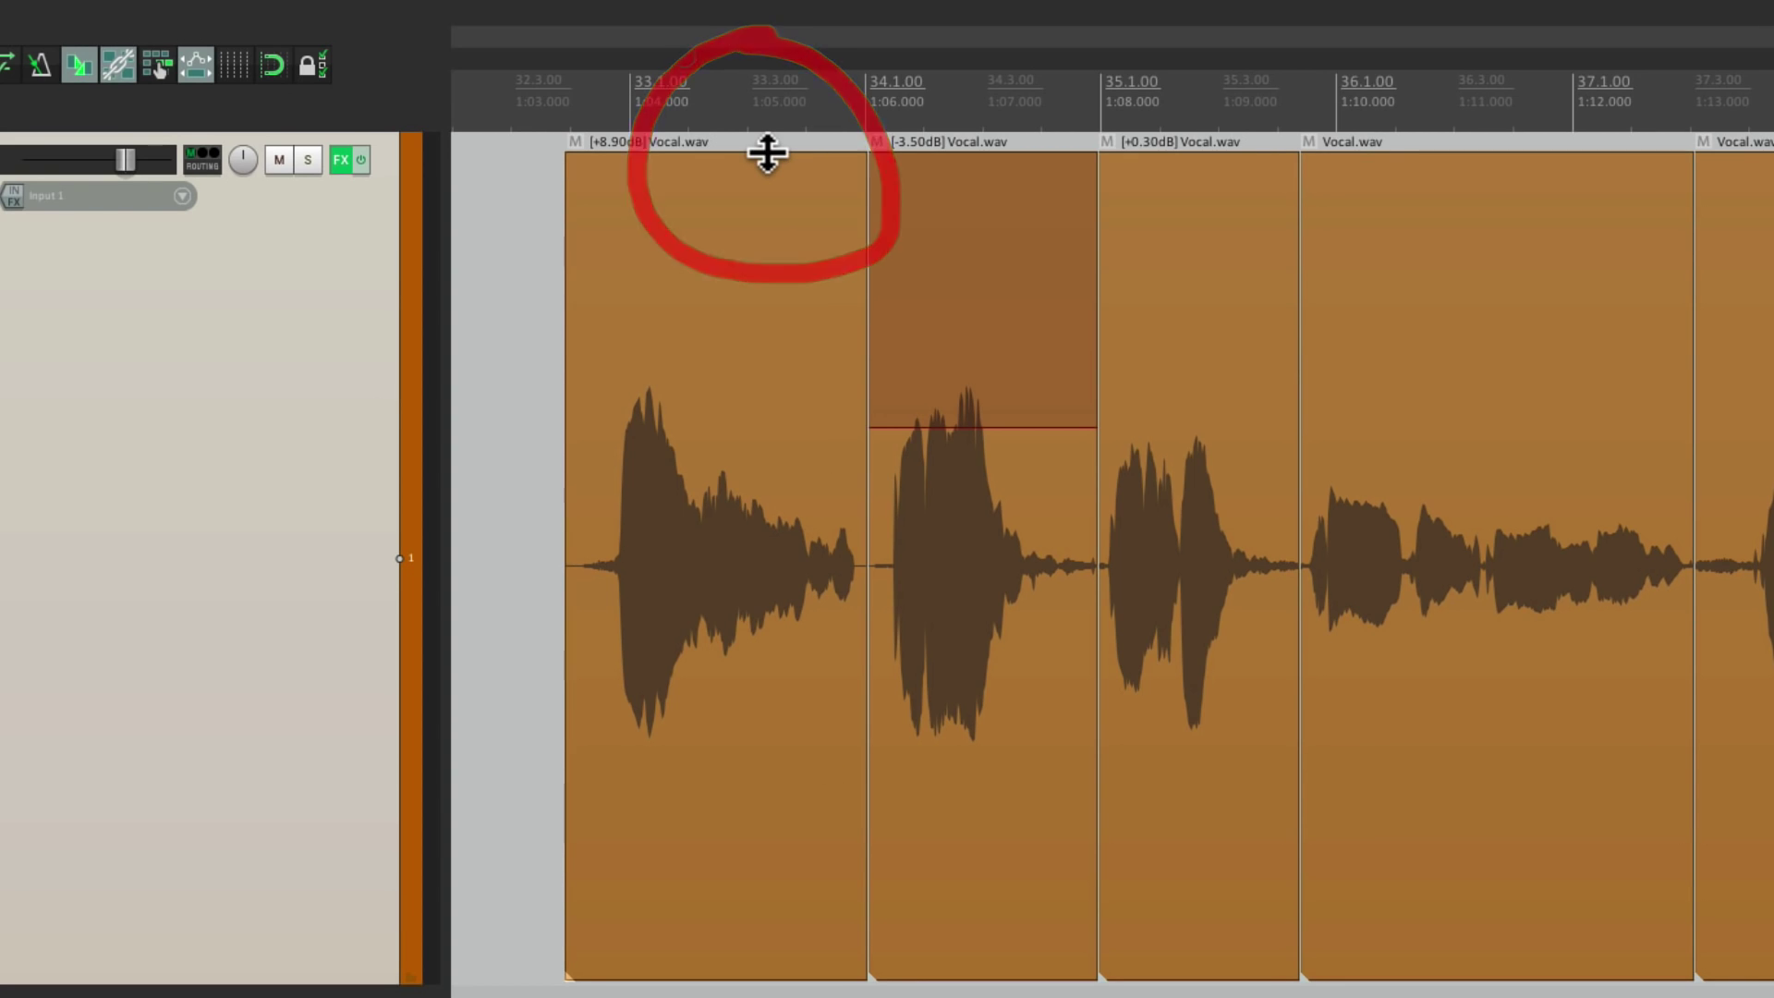
Step: Lower the first vocal item's volume to -0.55 dB with its handle and raise it by fine adjustment to +1.35 dB
mouse_move(767, 153)
left_mouse_down()
mouse_move(745, 527)
mouse_move(728, 250)
mouse_move(711, 475)
mouse_move(734, 61)
left_mouse_up()
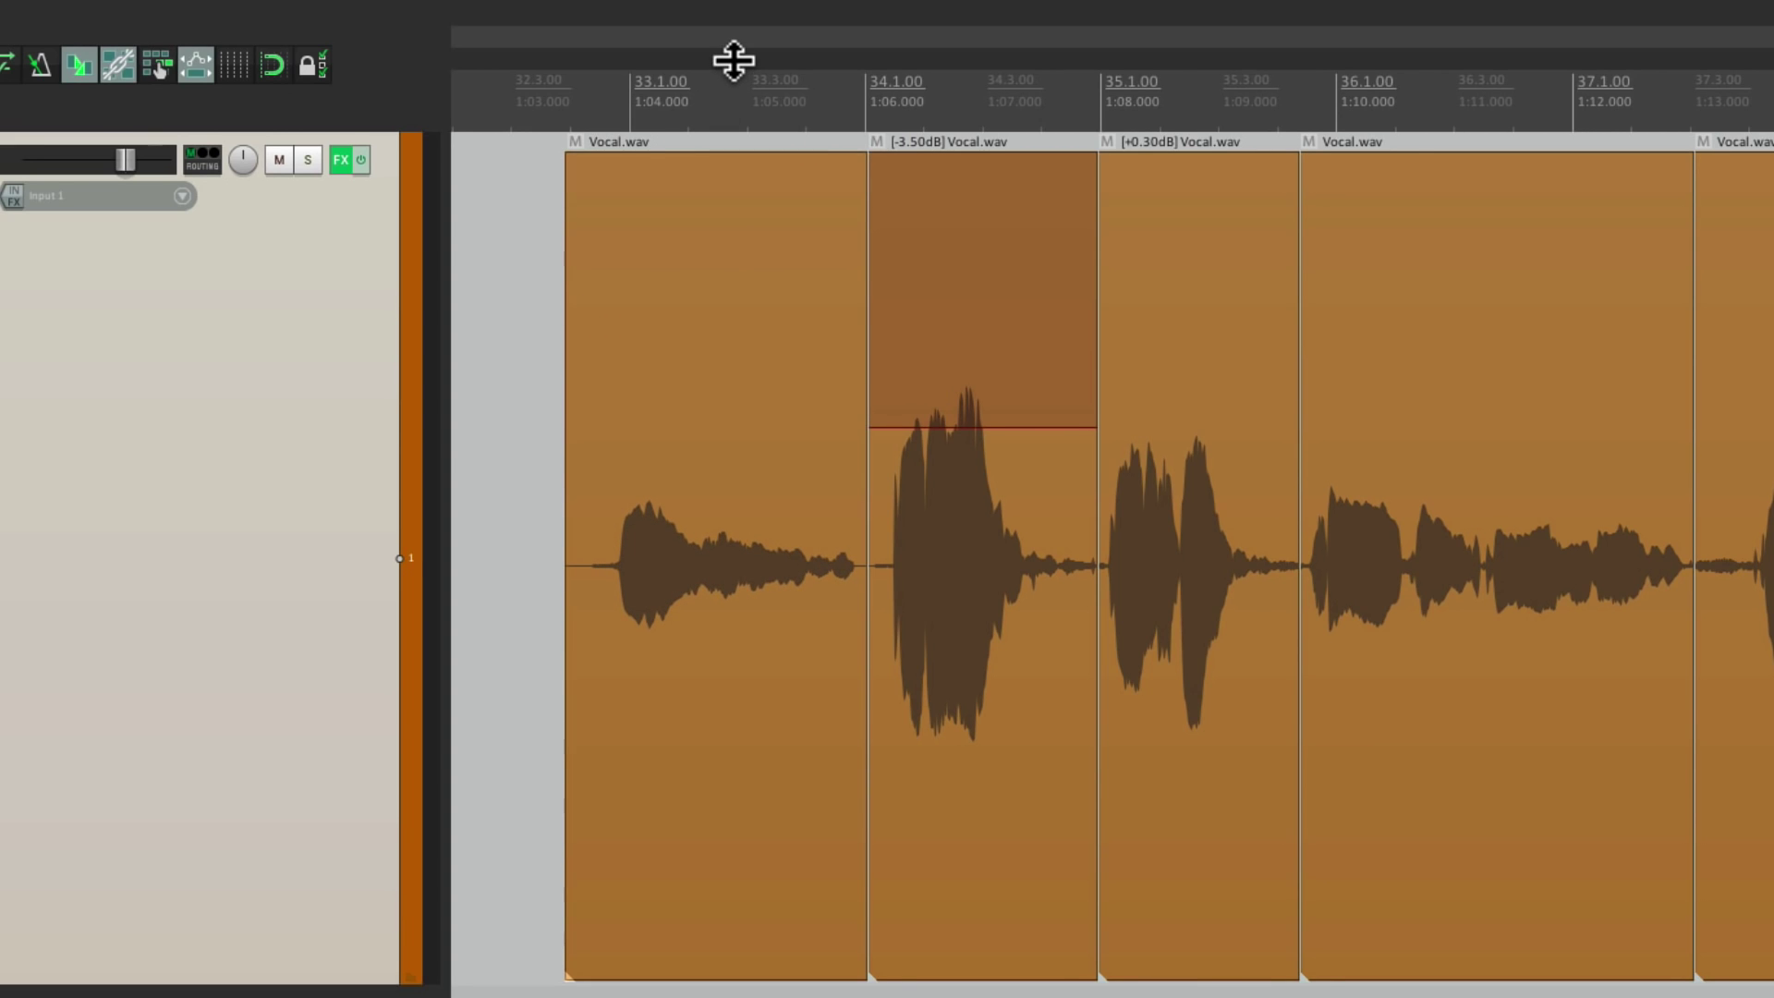
left_click_drag(730, 155, 719, 203)
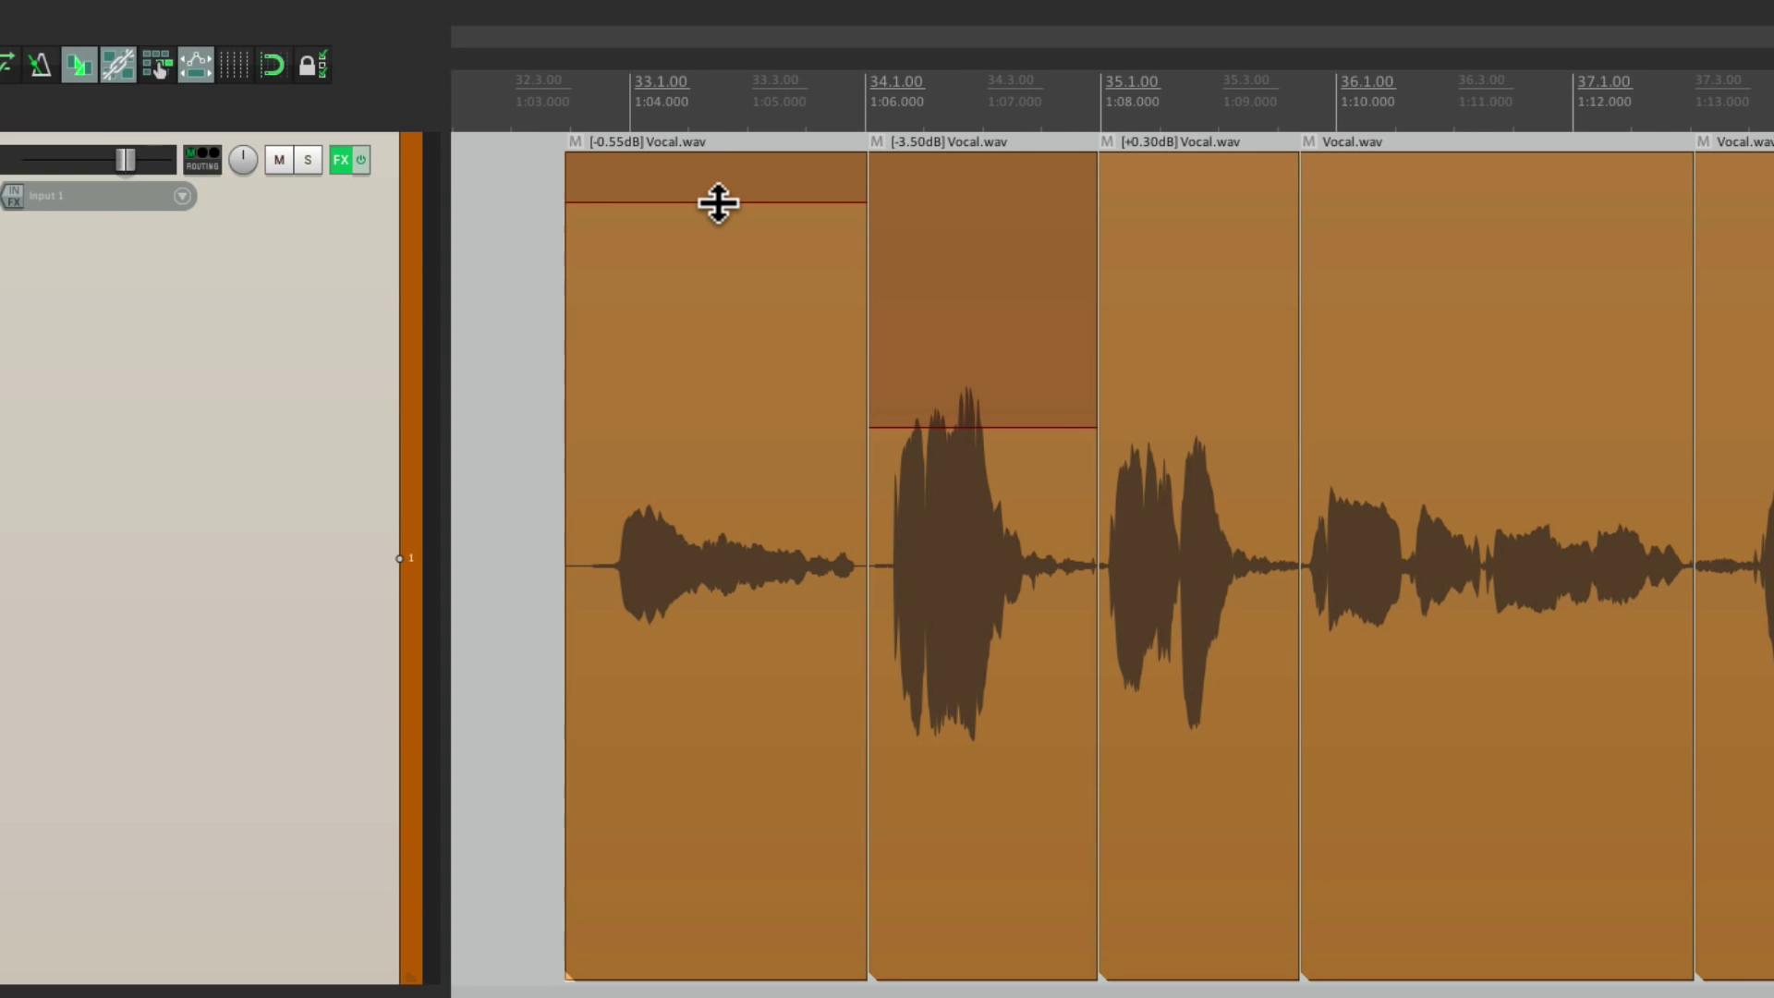
key("shift")
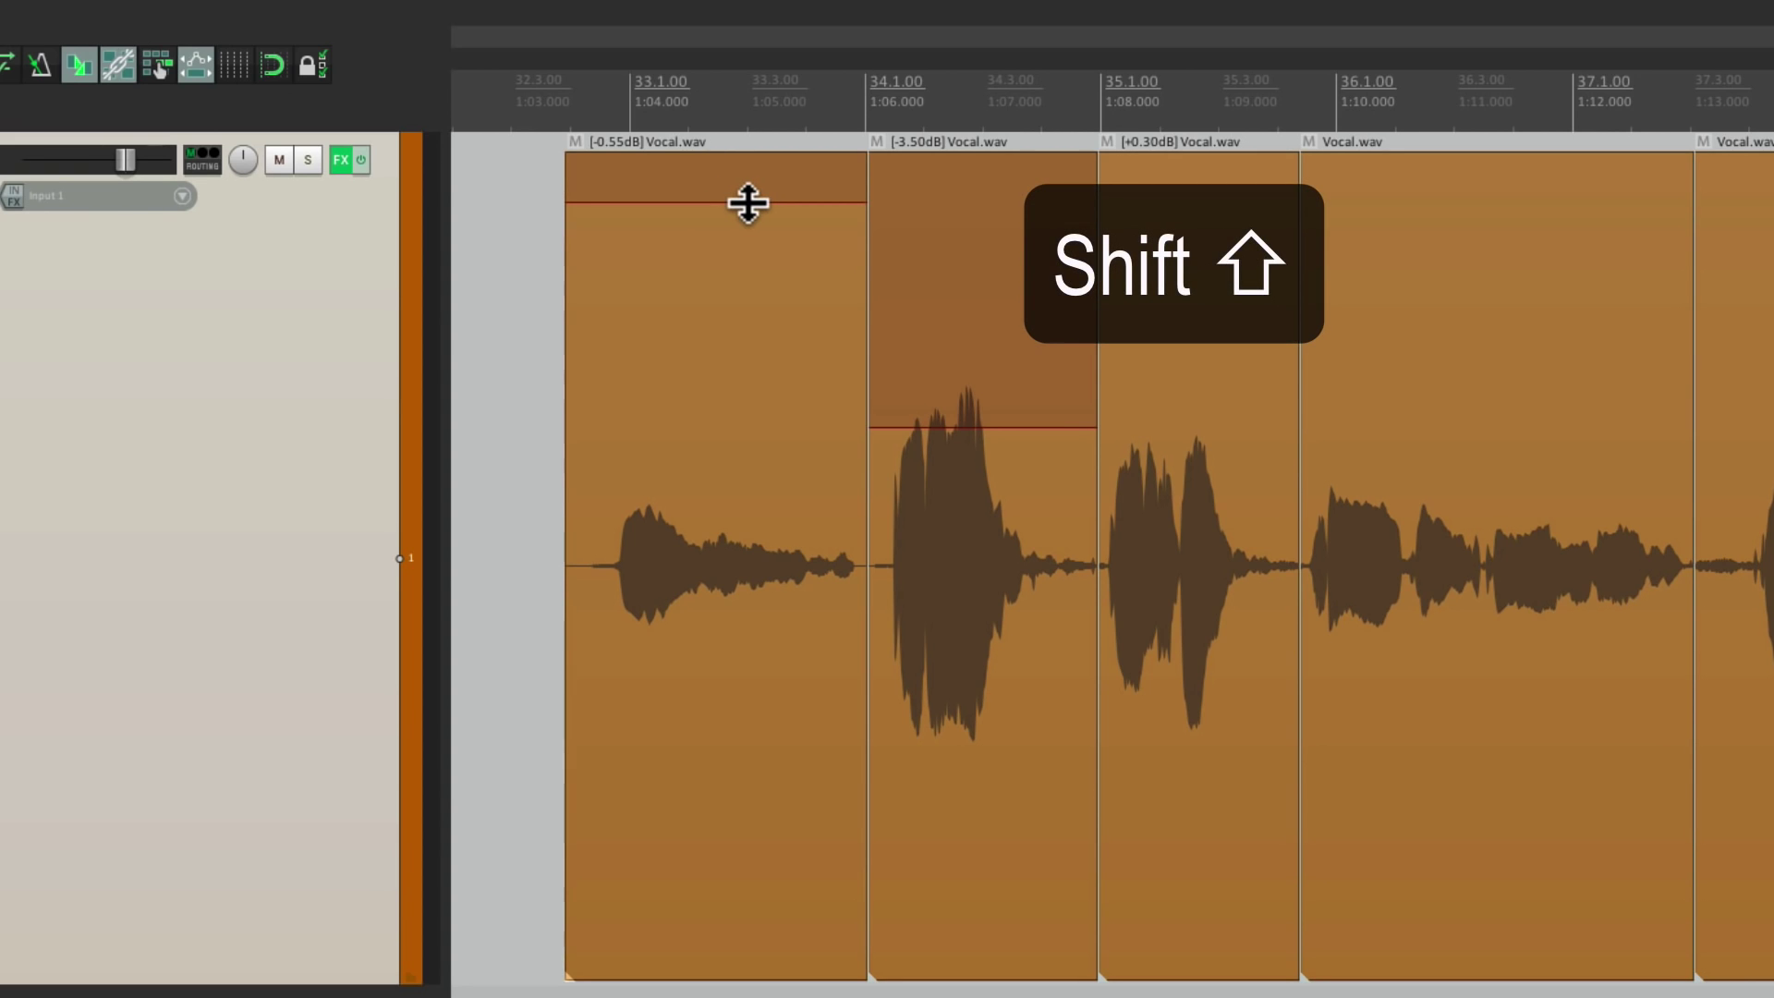
left_click_drag(747, 204, 747, 13)
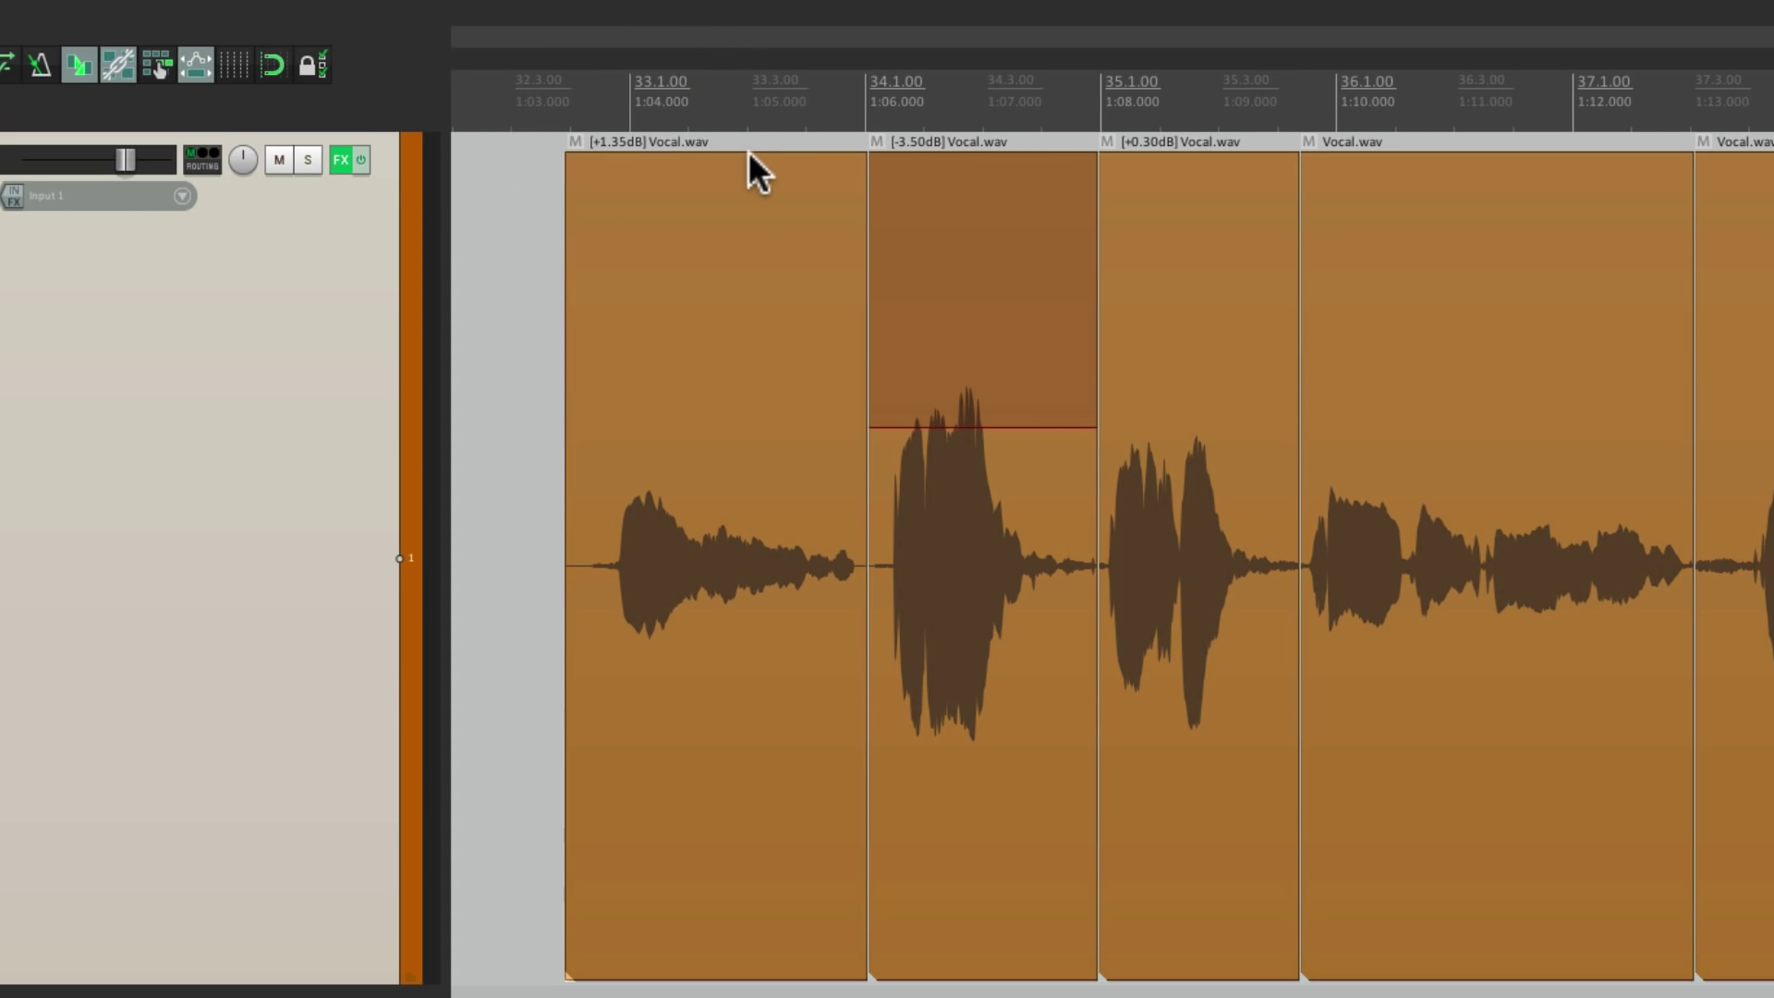
Step: Lower the first vocal item's volume to -1.33 dB and the second item's volume to -4.70 dB using their handles
key("shift")
left_click_drag(747, 152, 736, 380)
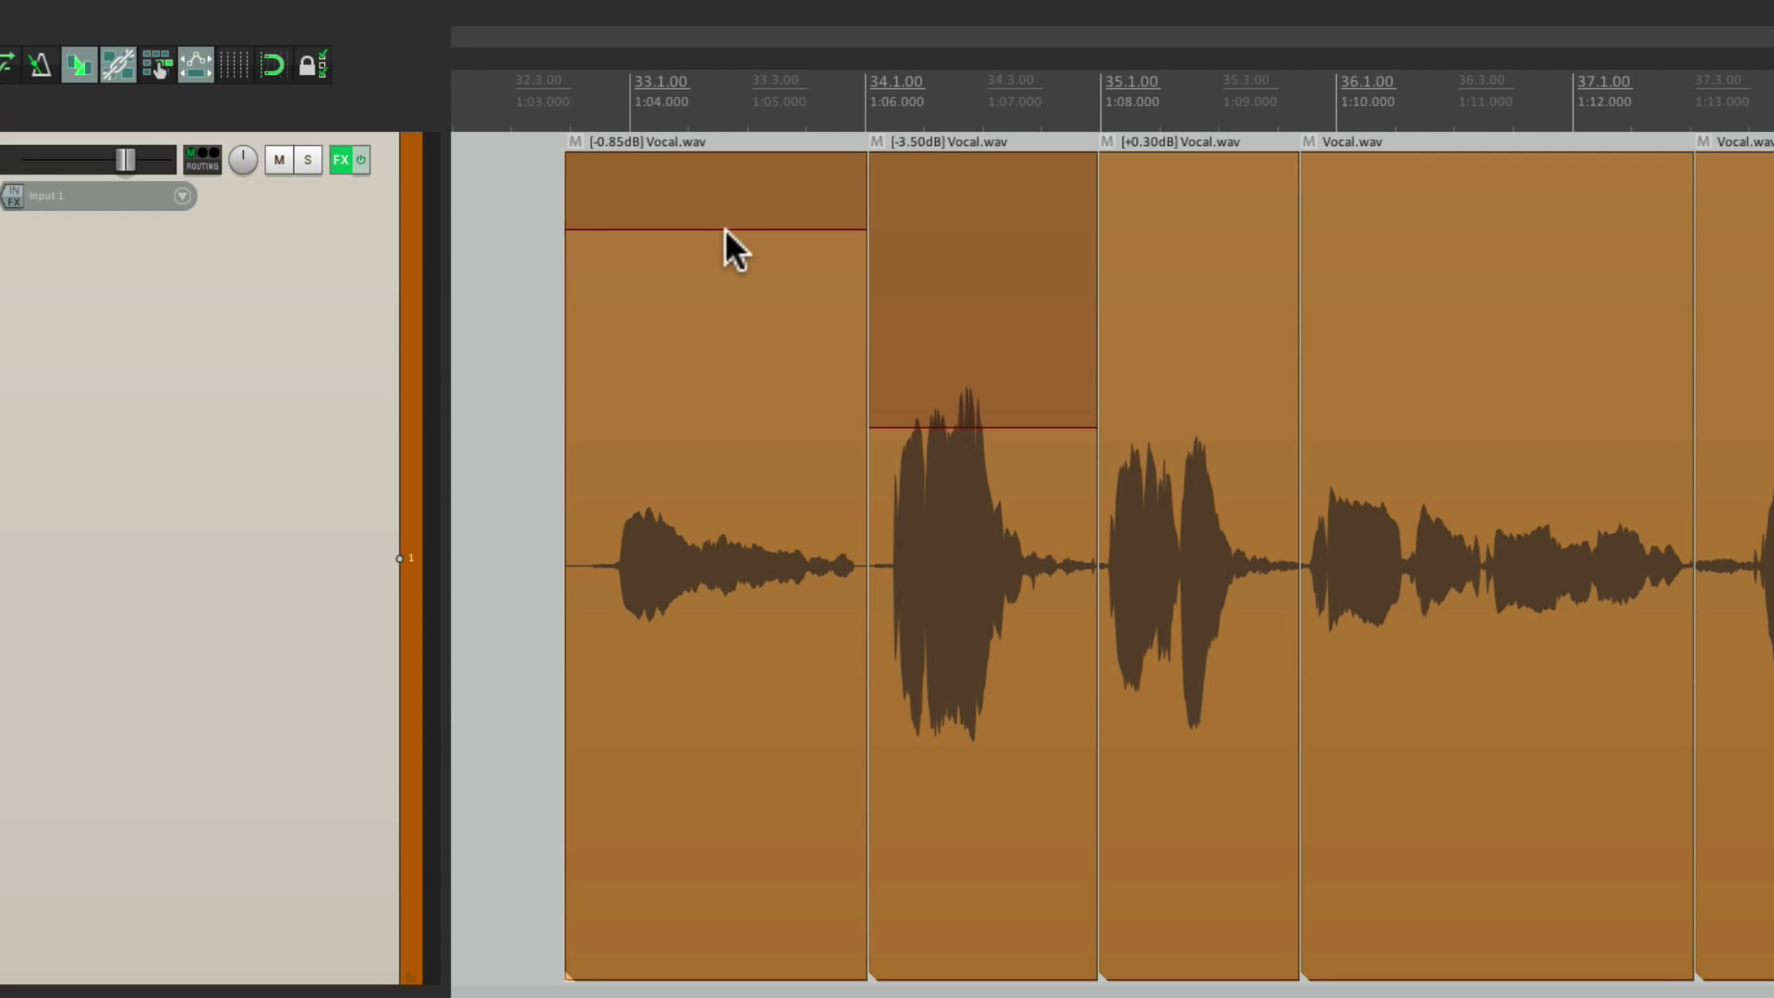
left_click_drag(725, 229, 692, 269)
left_click_drag(1042, 426, 991, 500)
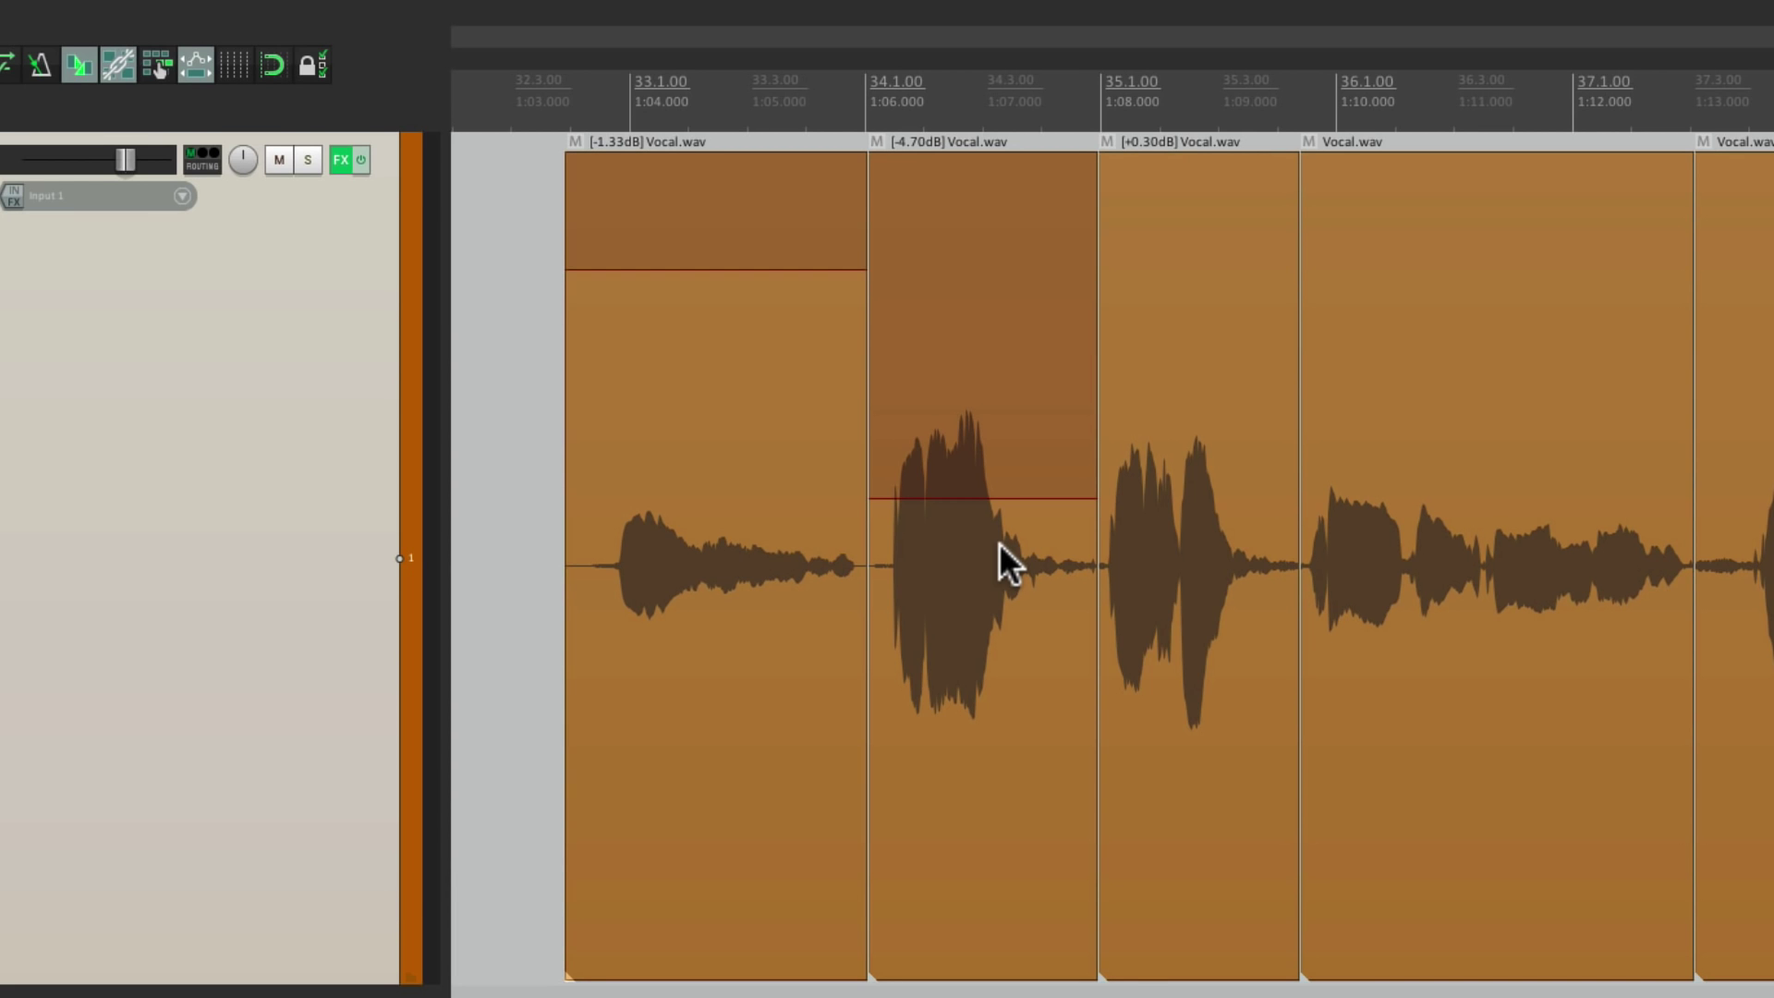
Step: Change the item volume control preference to "Handle: +0dB is center of item"
key("super+comma")
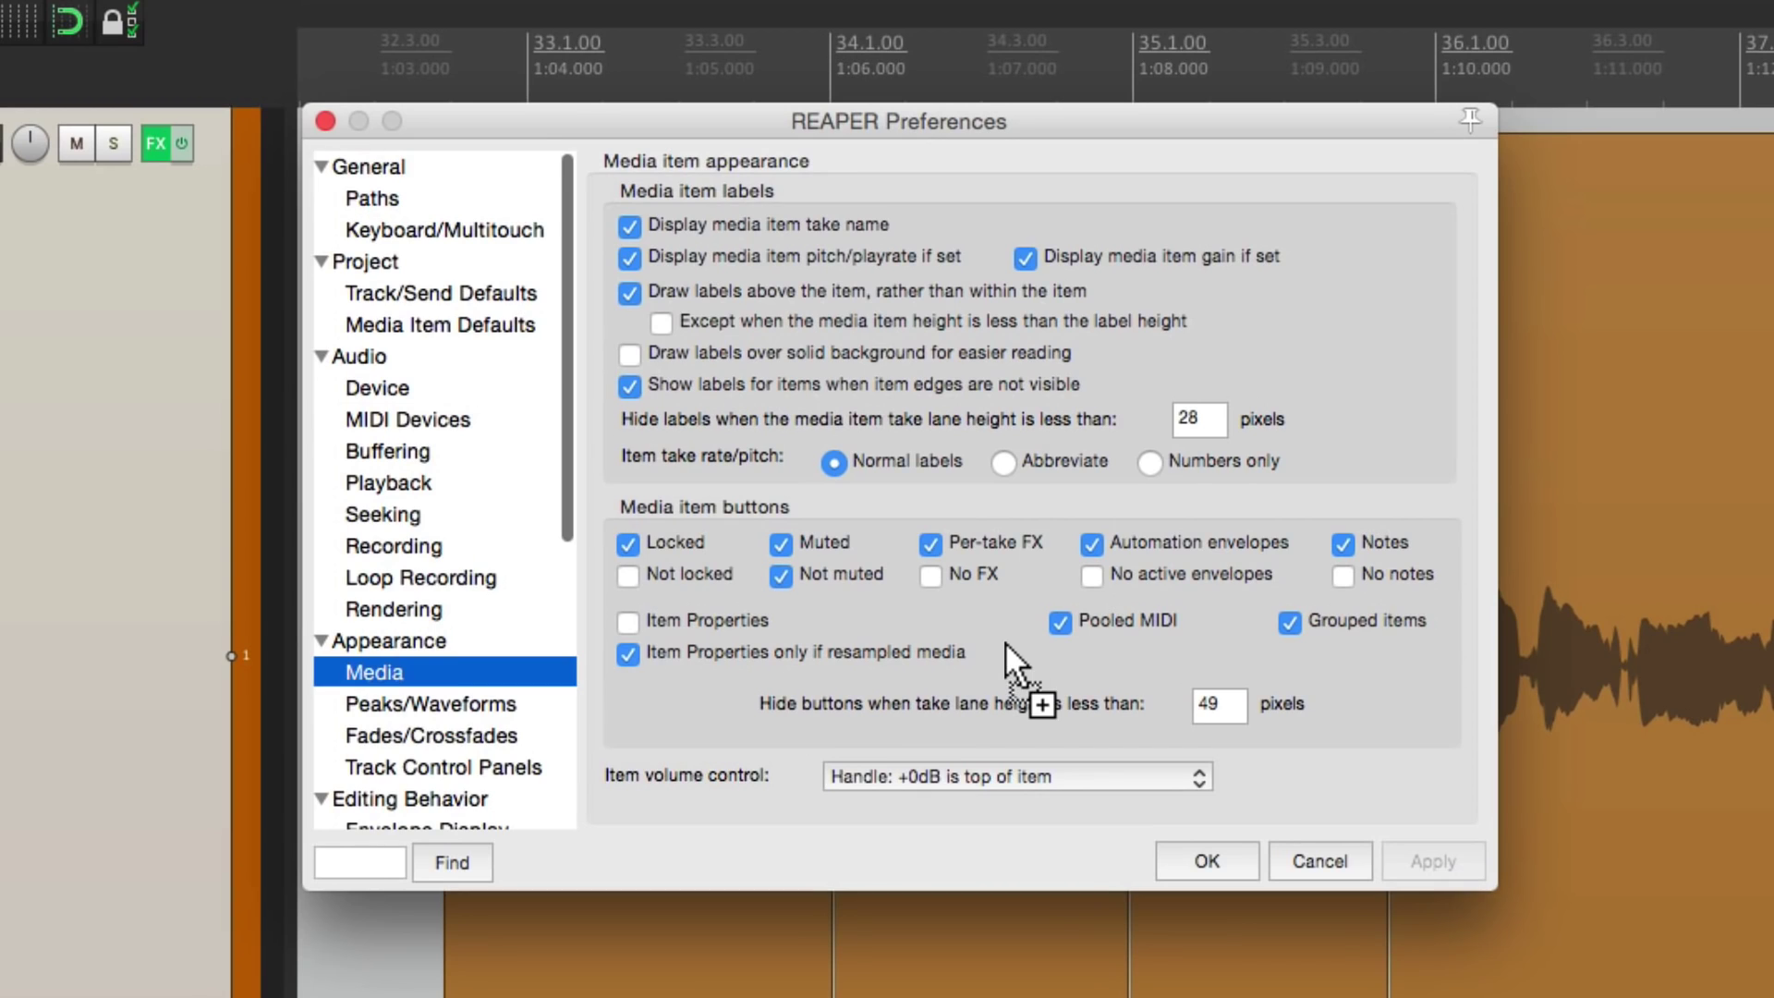
left_click(1034, 650)
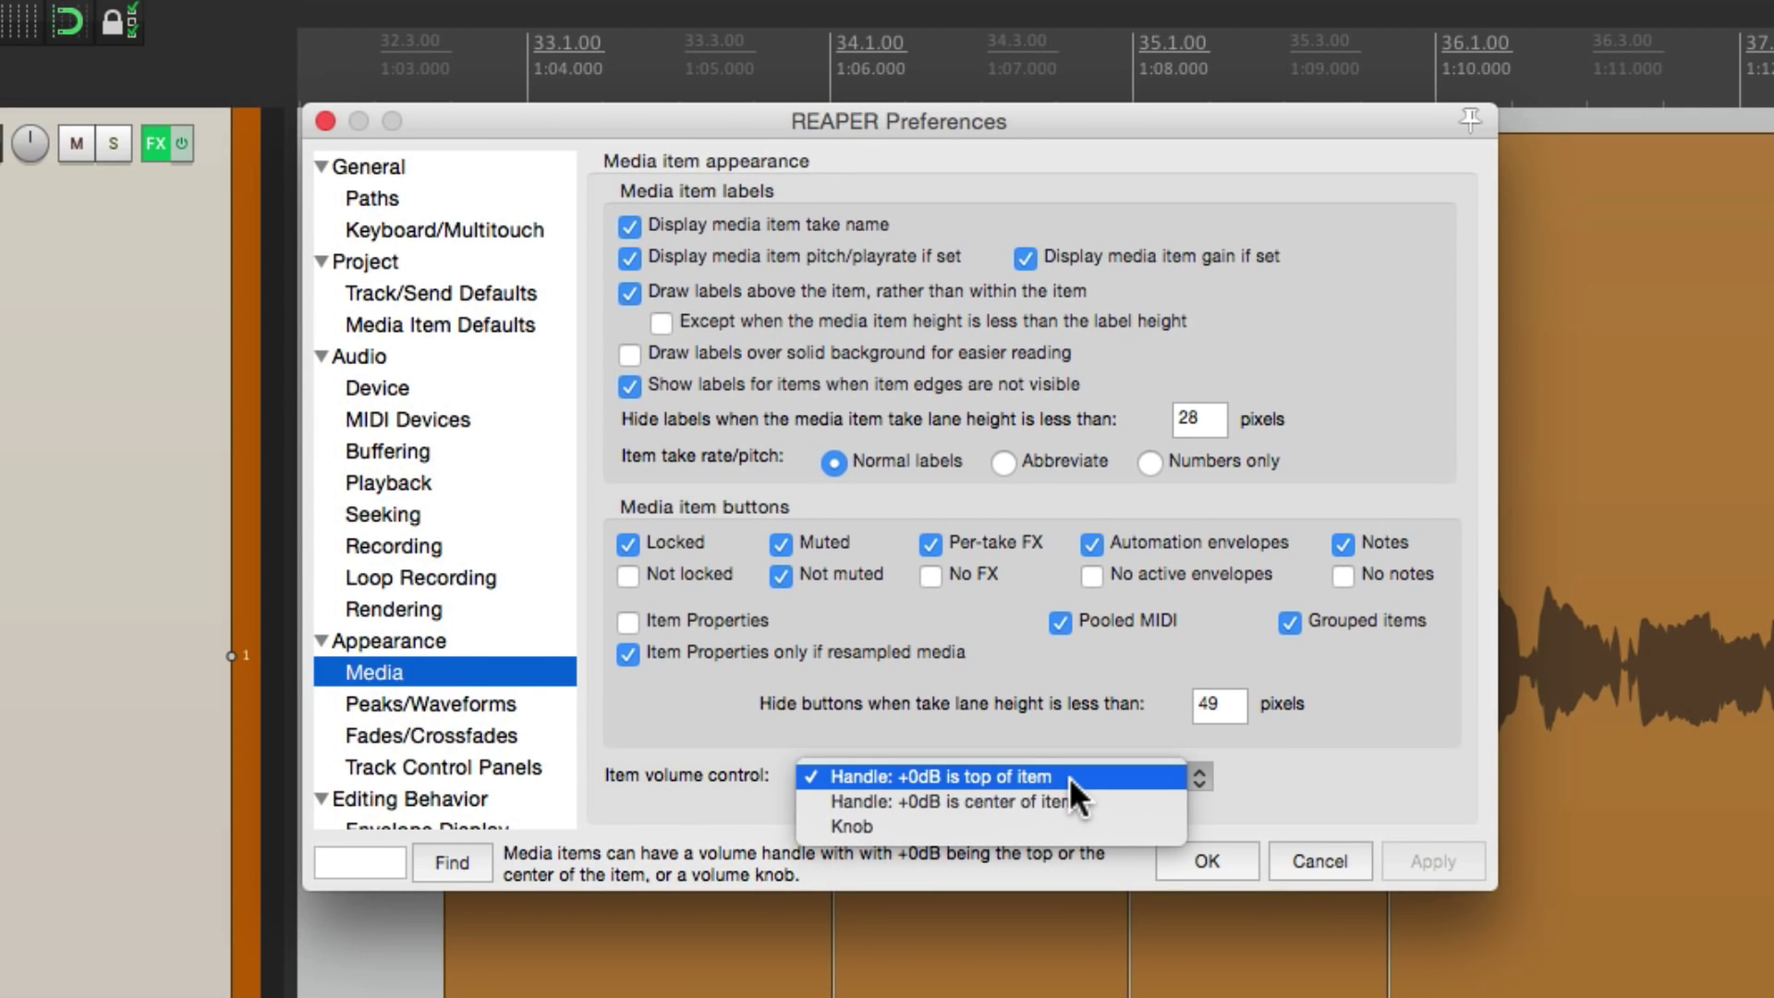
left_click(1122, 806)
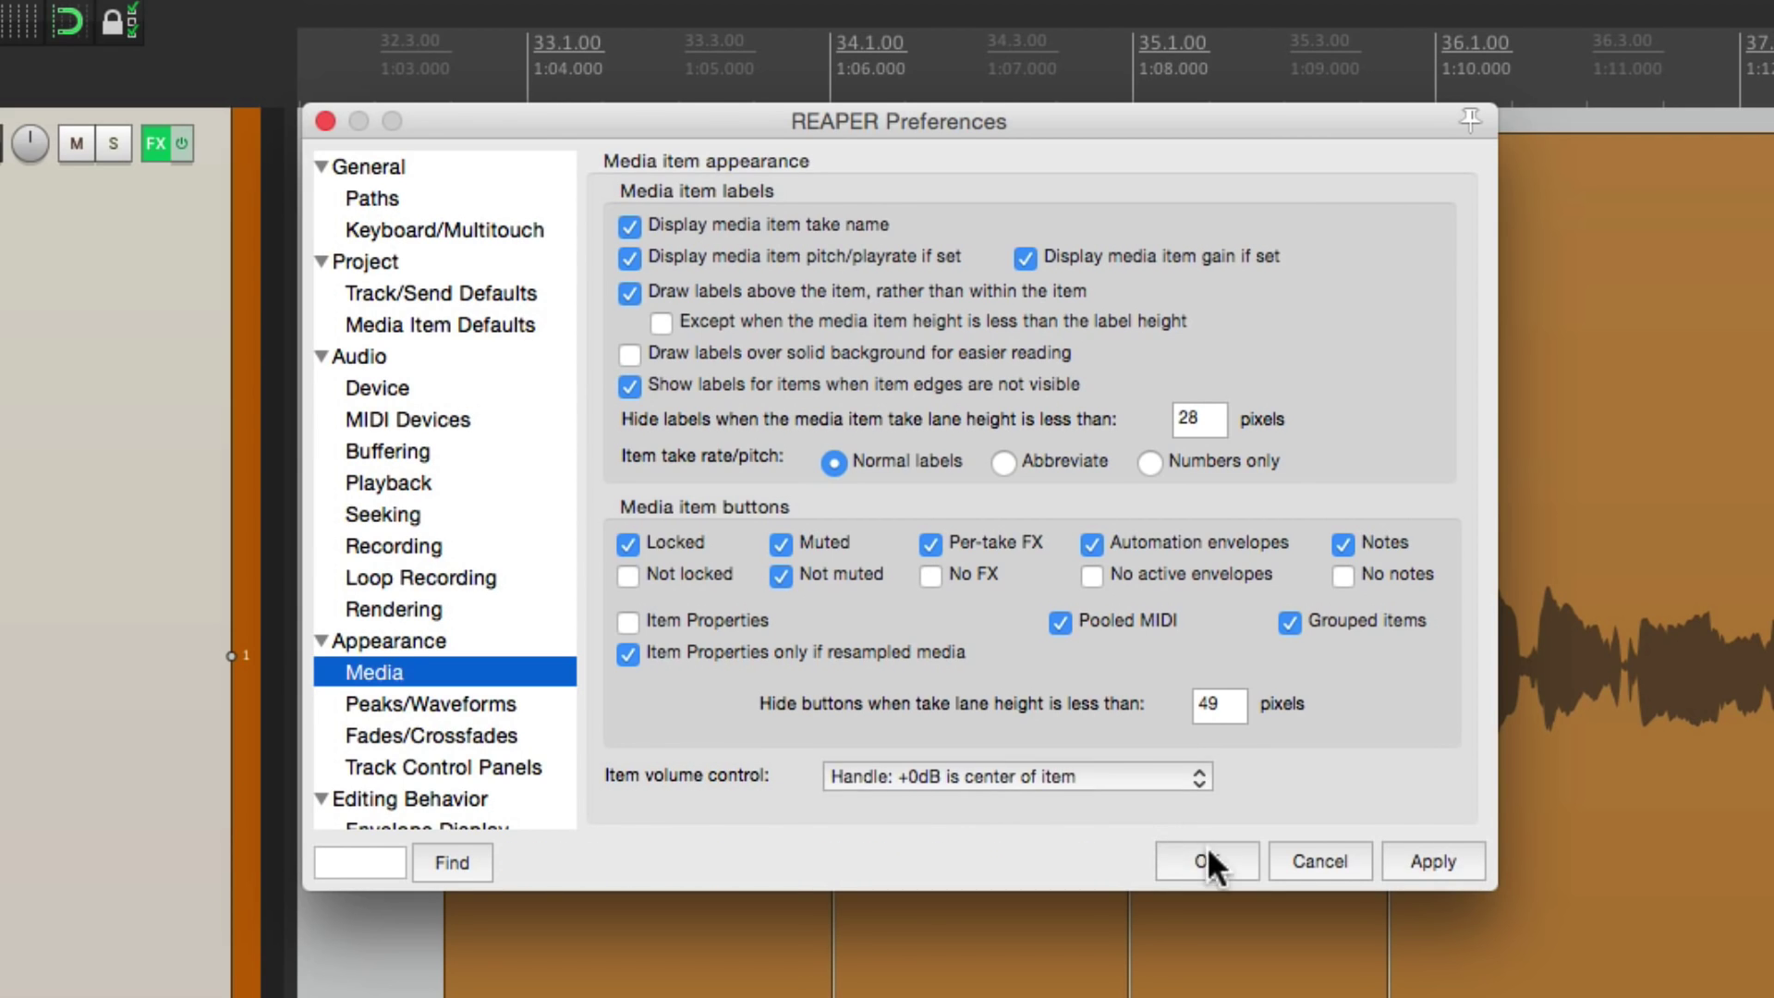
left_click(1207, 848)
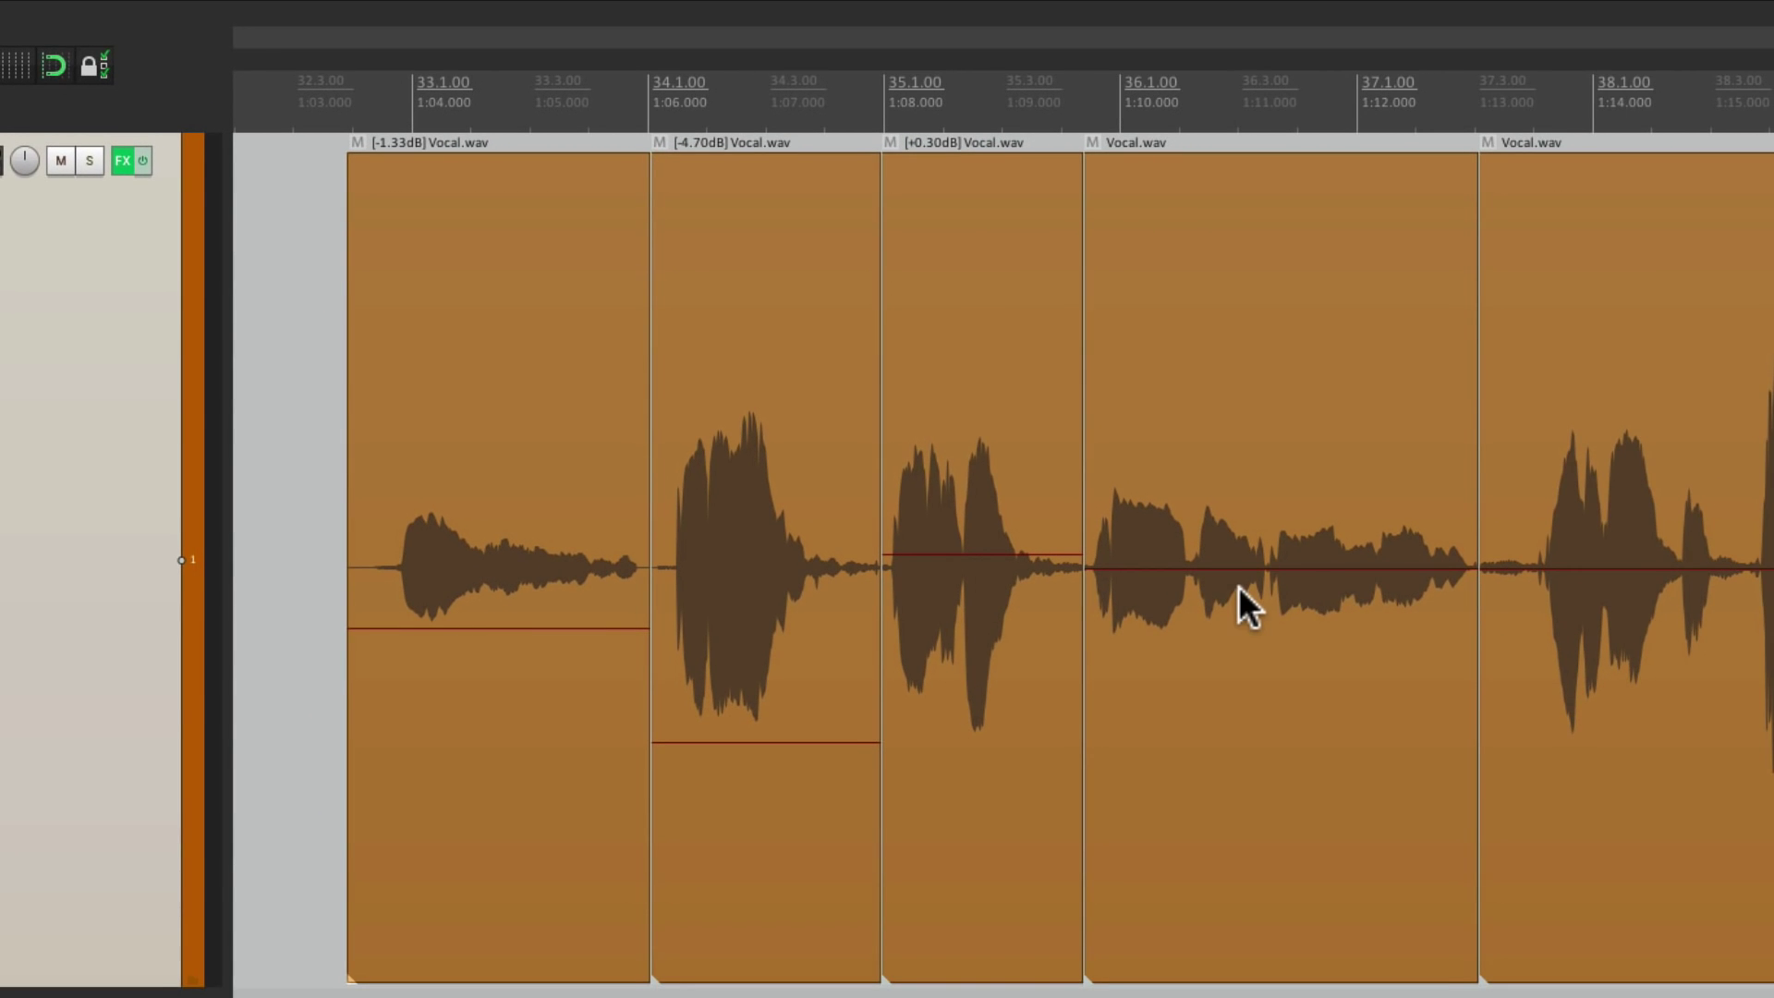
Step: Set the first three vocal items to +5.11 dB, -6.25 dB and -0.52 dB using their center-based volume handles
left_click_drag(519, 625, 546, 234)
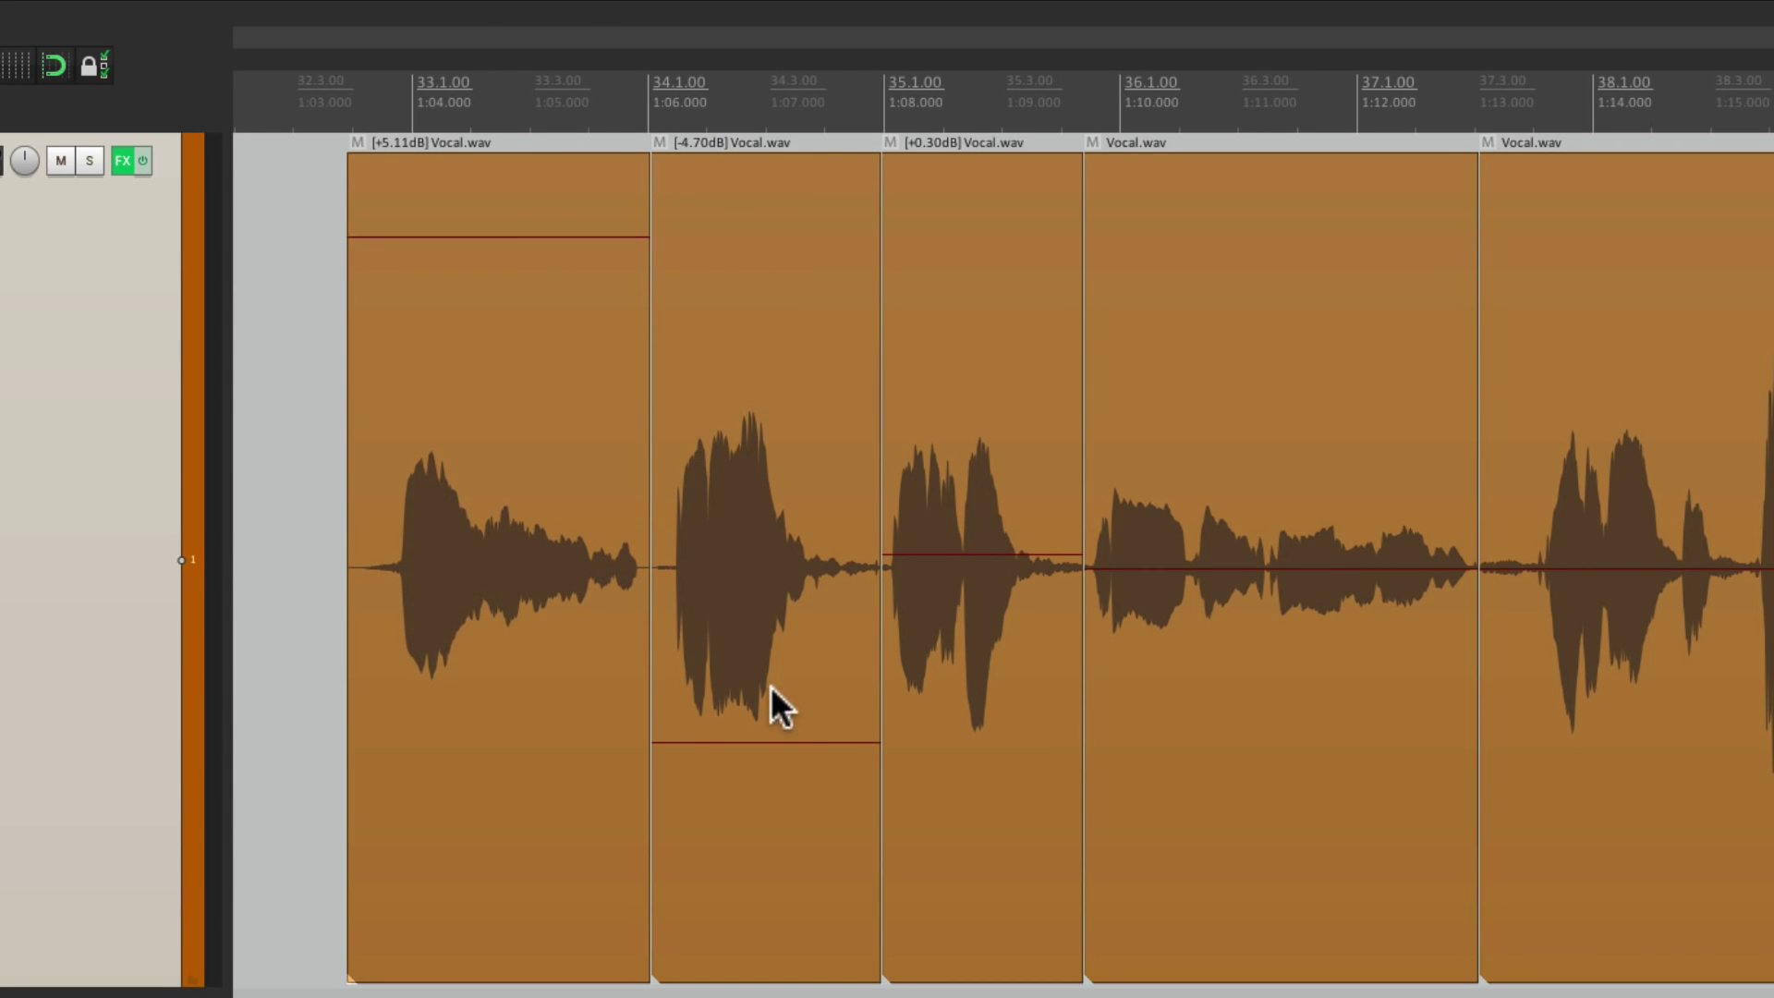
left_click_drag(776, 743, 752, 781)
left_click_drag(991, 554, 988, 592)
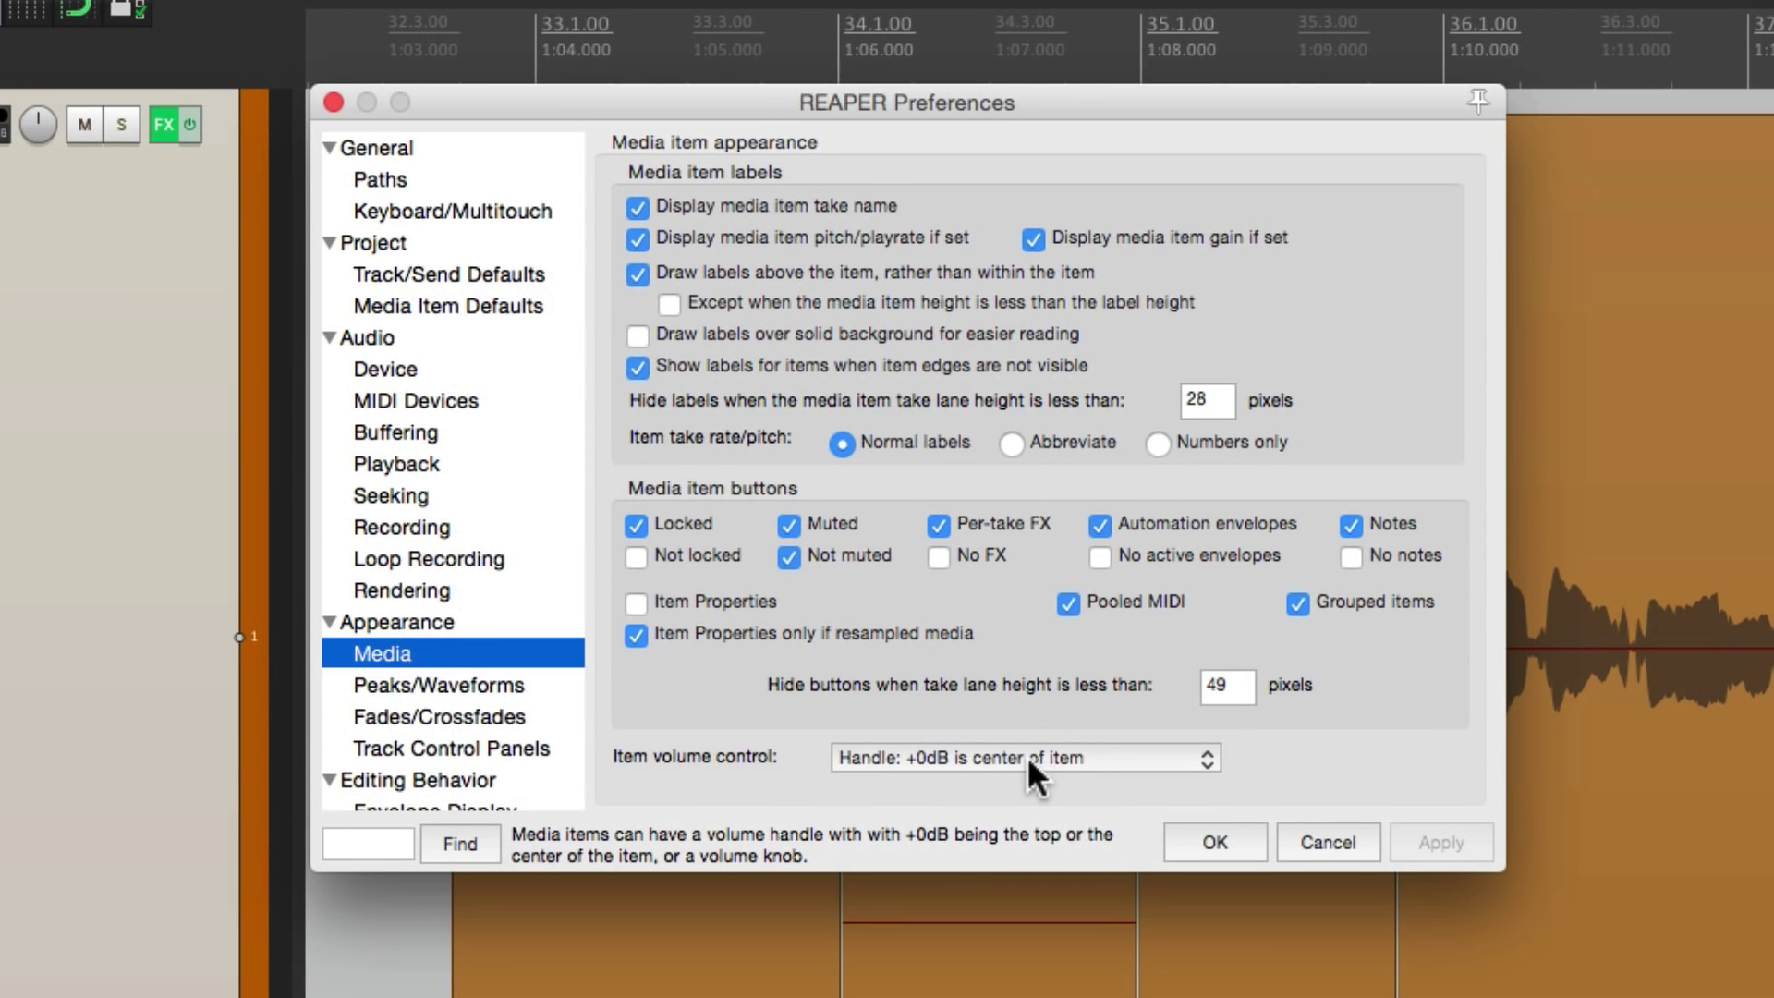
Step: Set the item volume control back to Knob in the media appearance preferences
left_click(1028, 758)
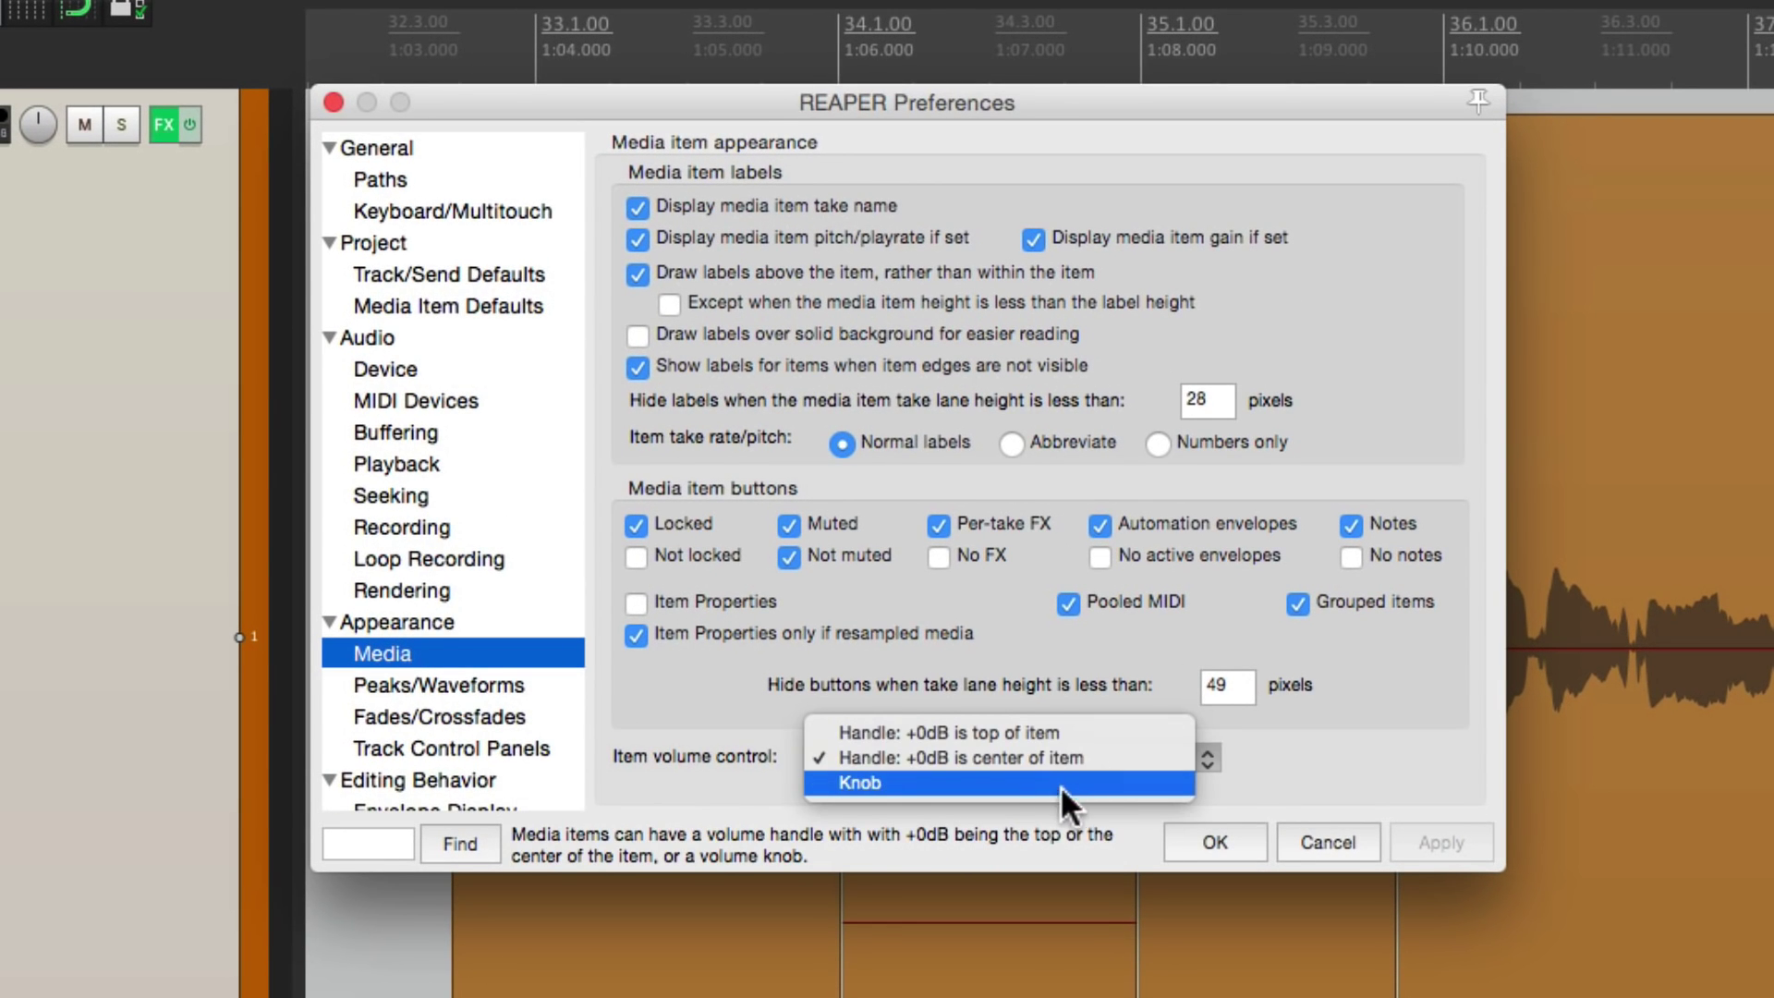
left_click(1040, 782)
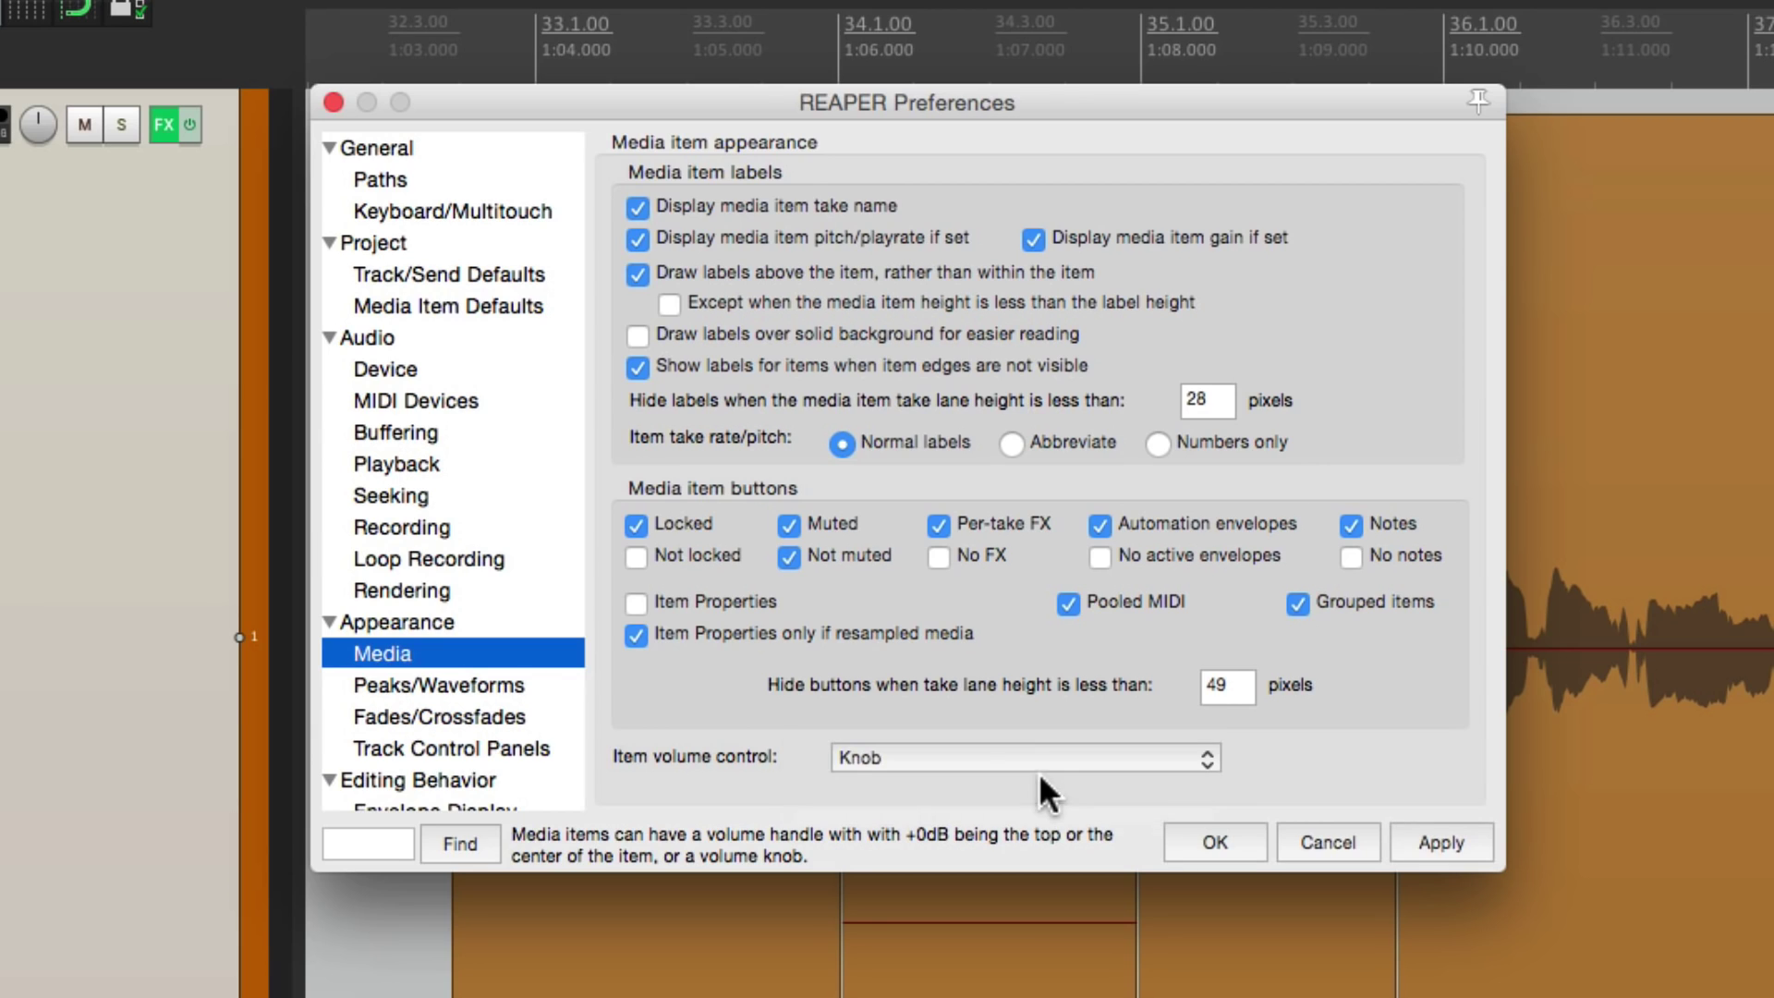
left_click(1215, 842)
Step: Level the first four vocal items with their volume knobs, setting them to +4.60 dB, -6.85 dB, -1.22 dB and +3.80 dB
mouse_move(431, 117)
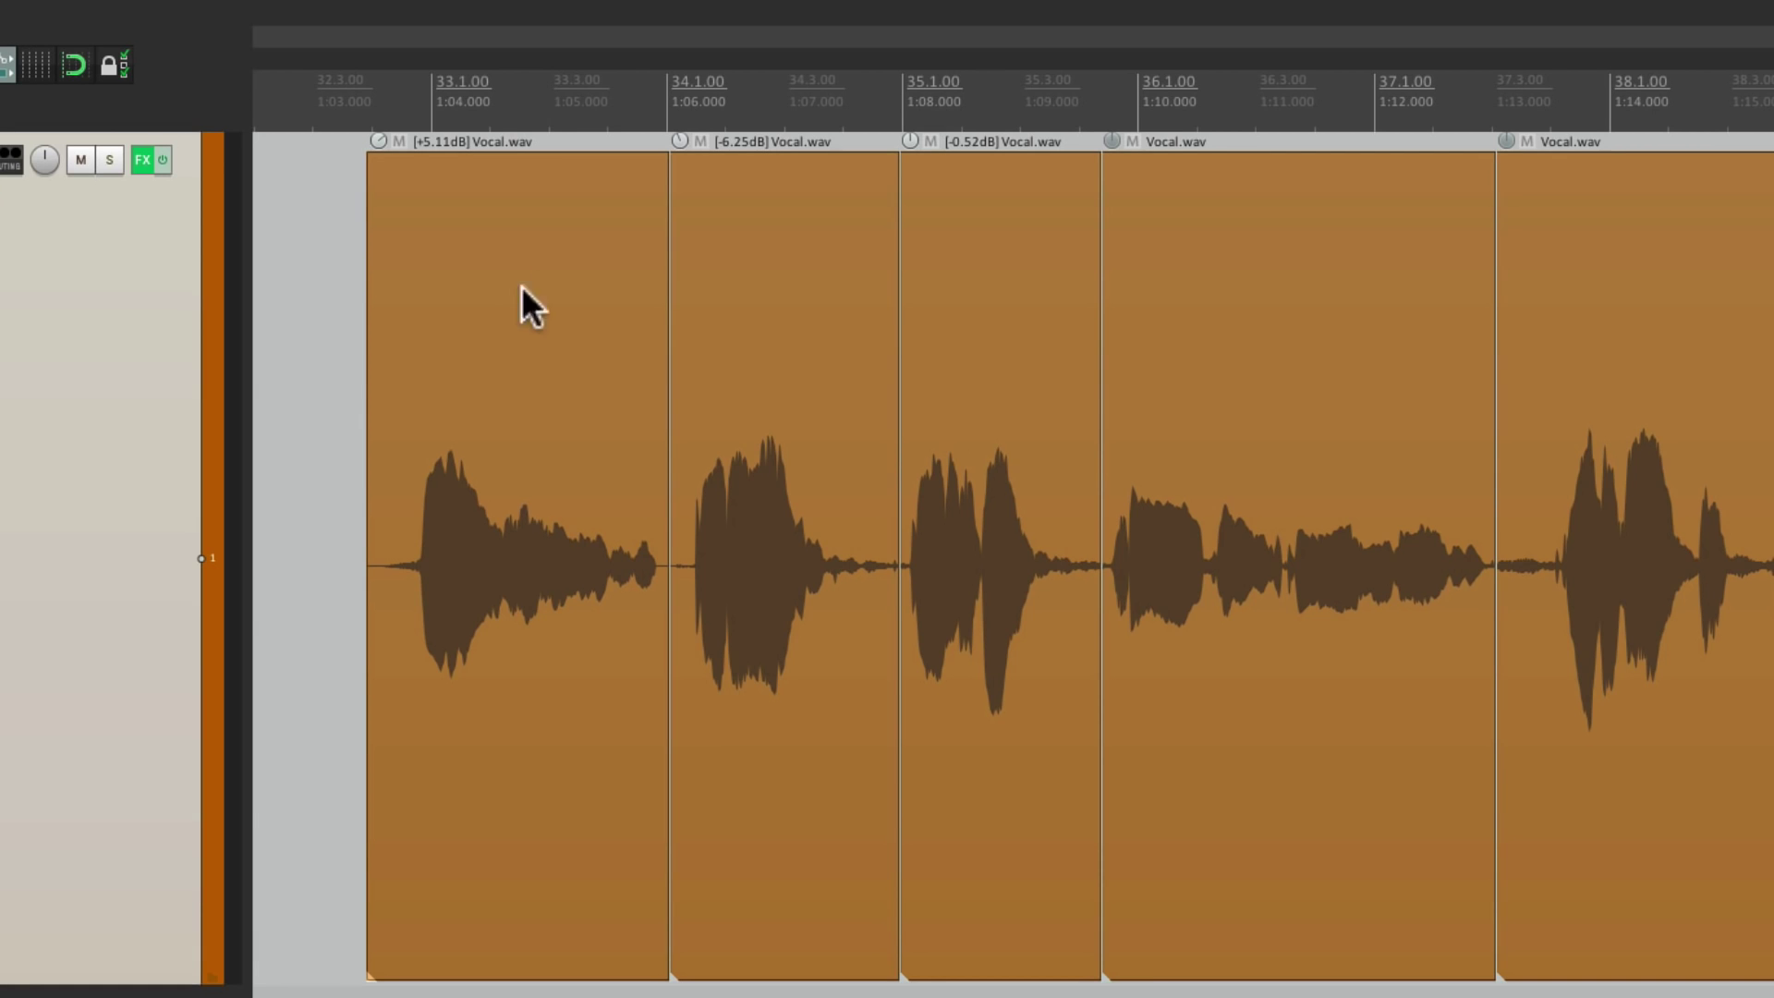
mouse_move(378, 140)
left_mouse_down()
mouse_move(389, 384)
mouse_move(376, 91)
mouse_move(385, 139)
left_mouse_up()
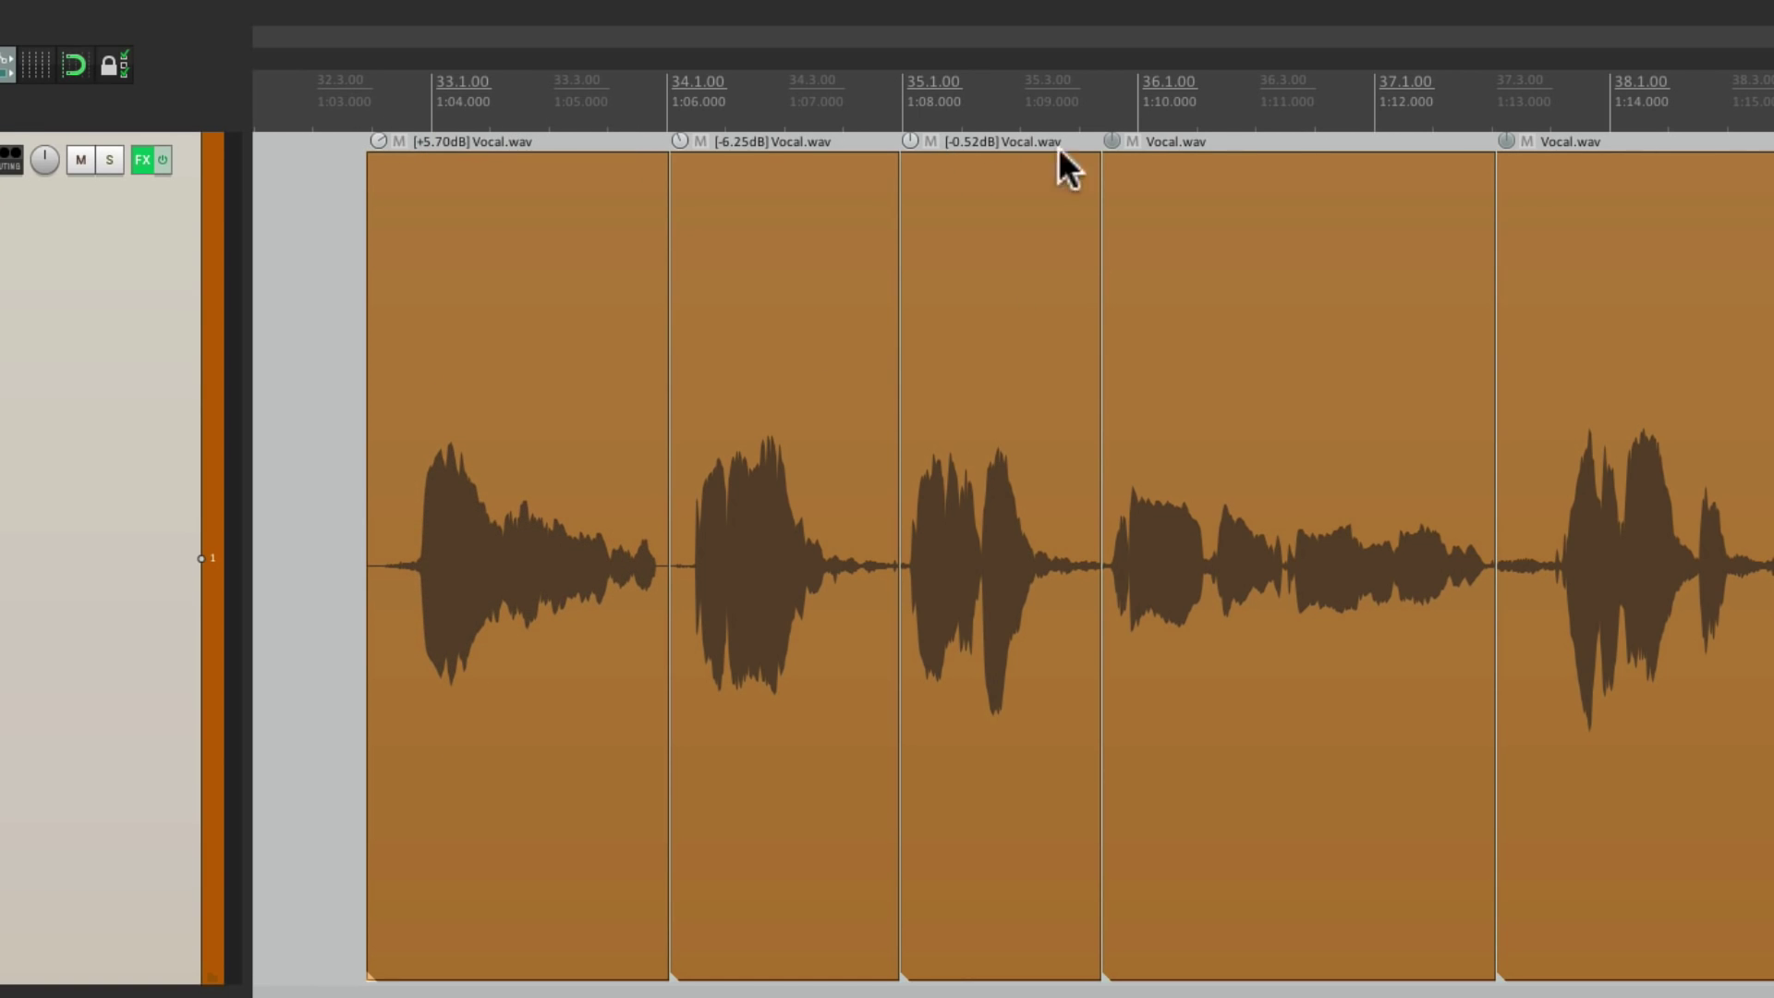
left_click_drag(1118, 136, 1116, 87)
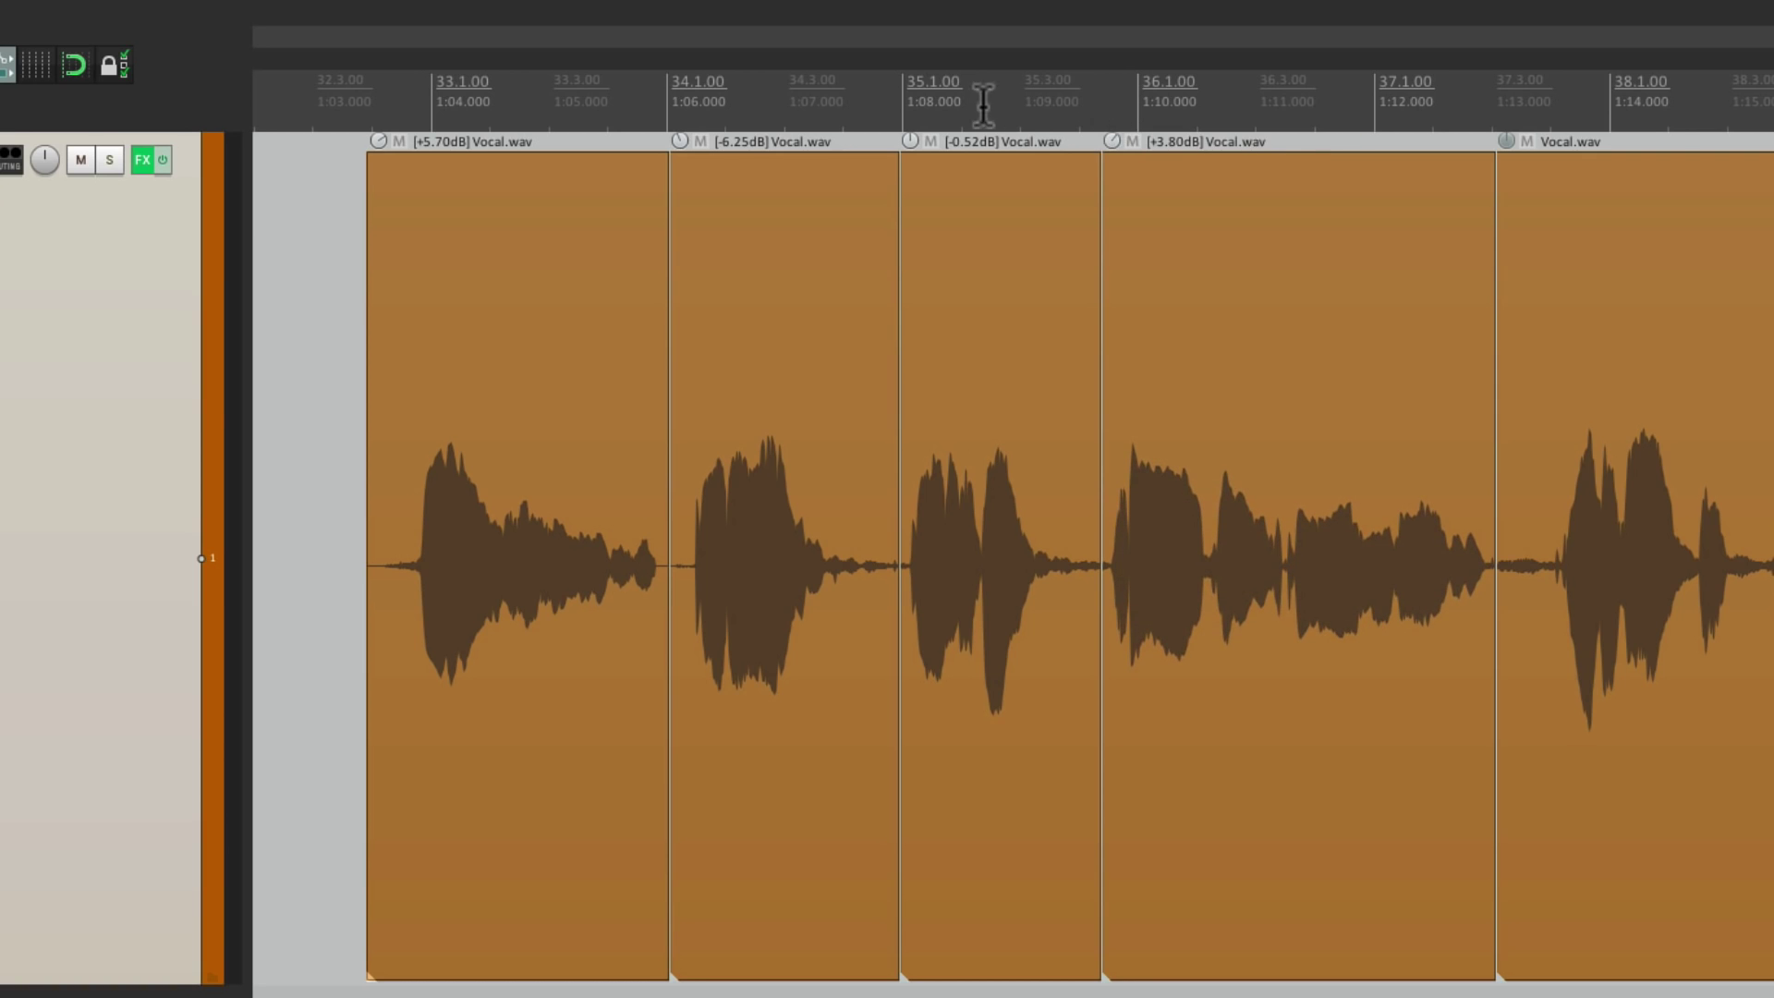
left_click_drag(915, 136, 911, 158)
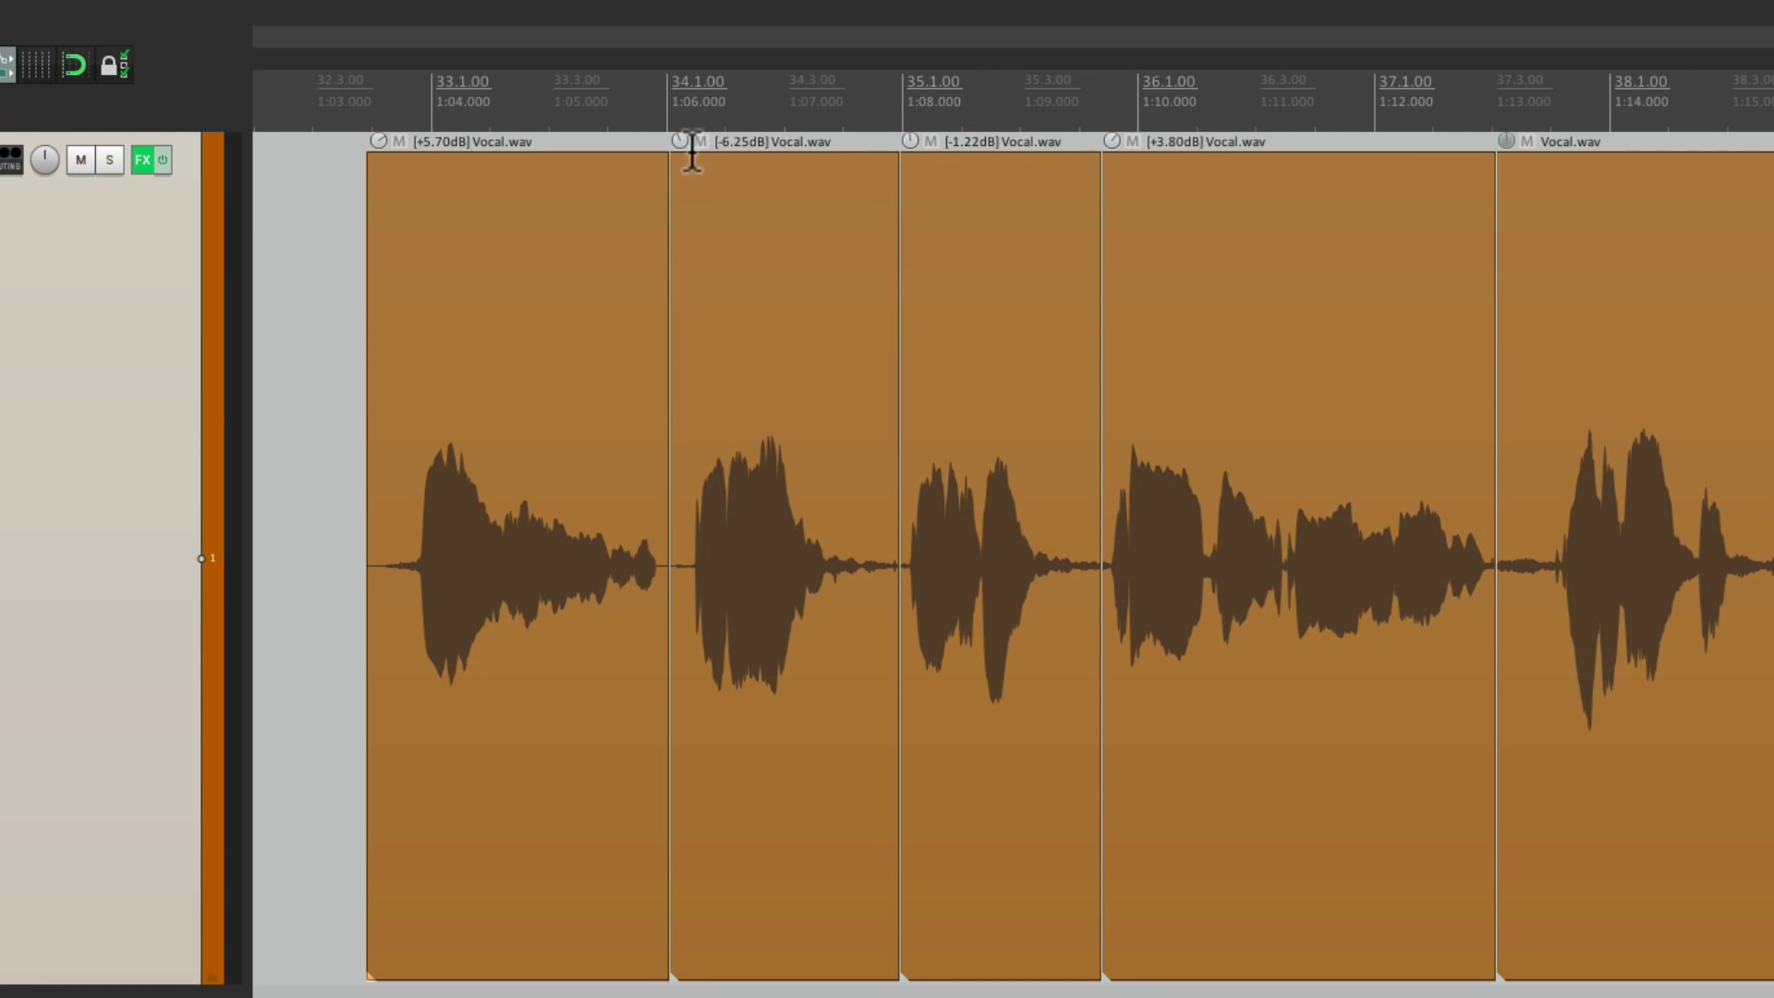
left_click_drag(692, 148, 677, 144)
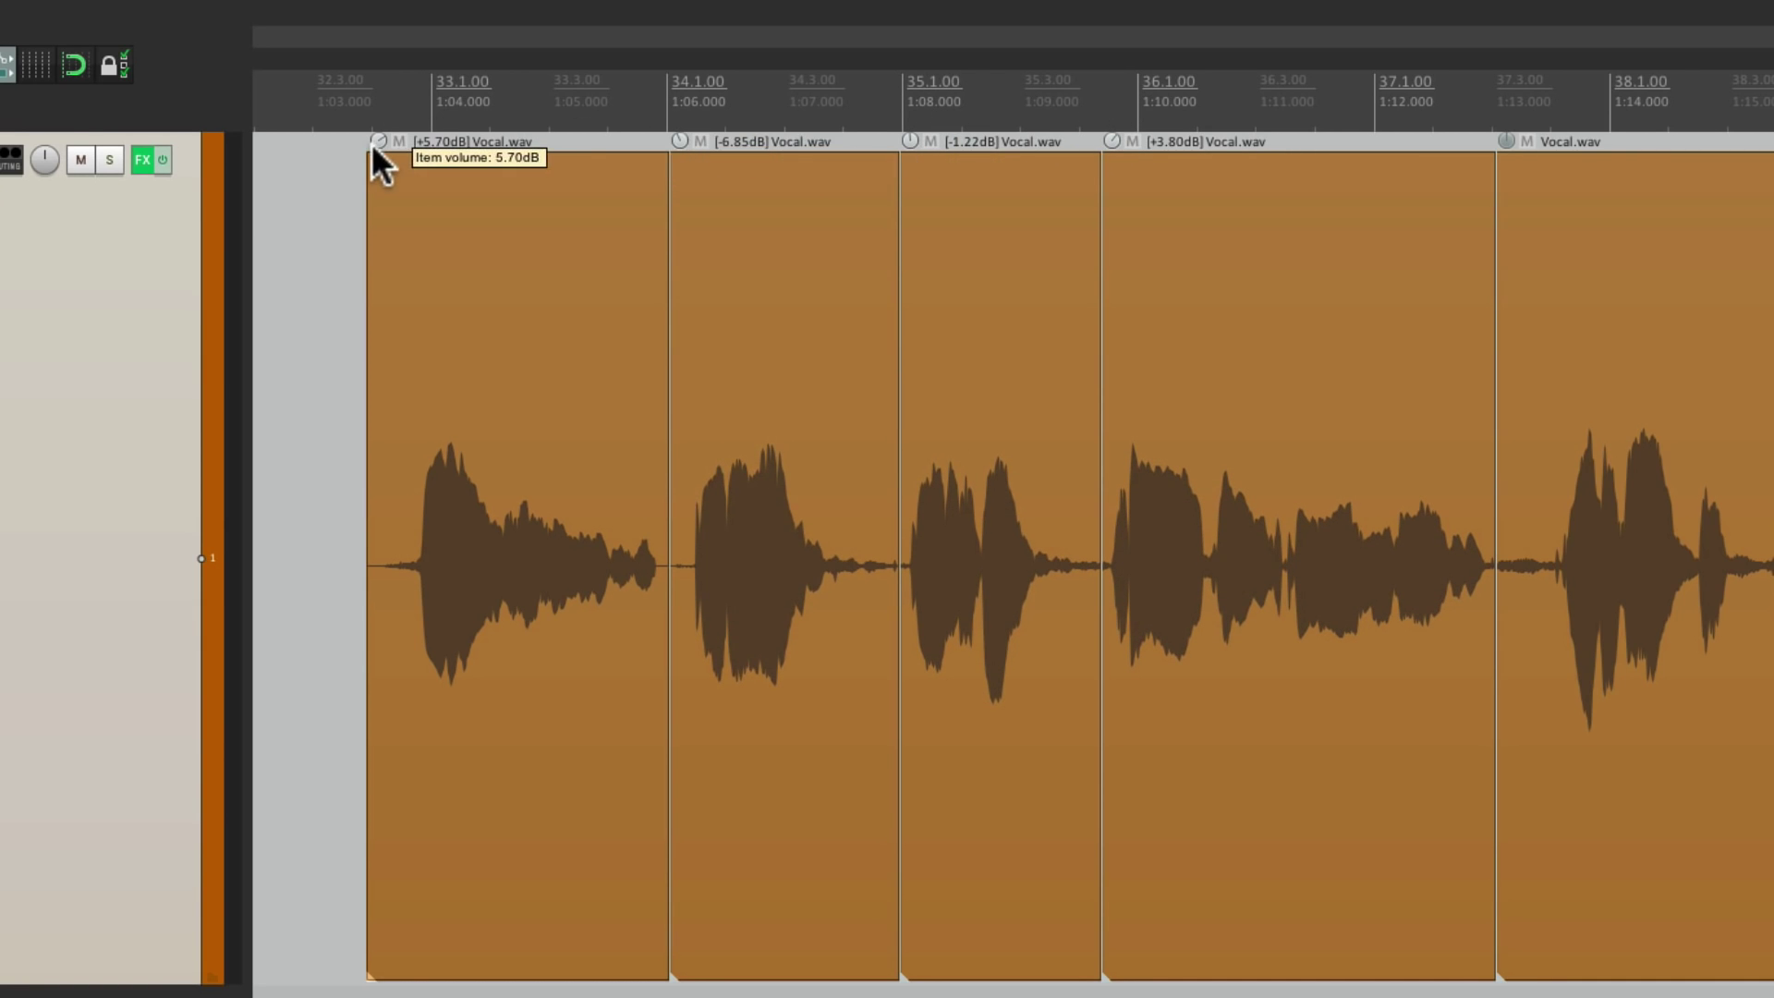
left_click_drag(372, 143, 373, 158)
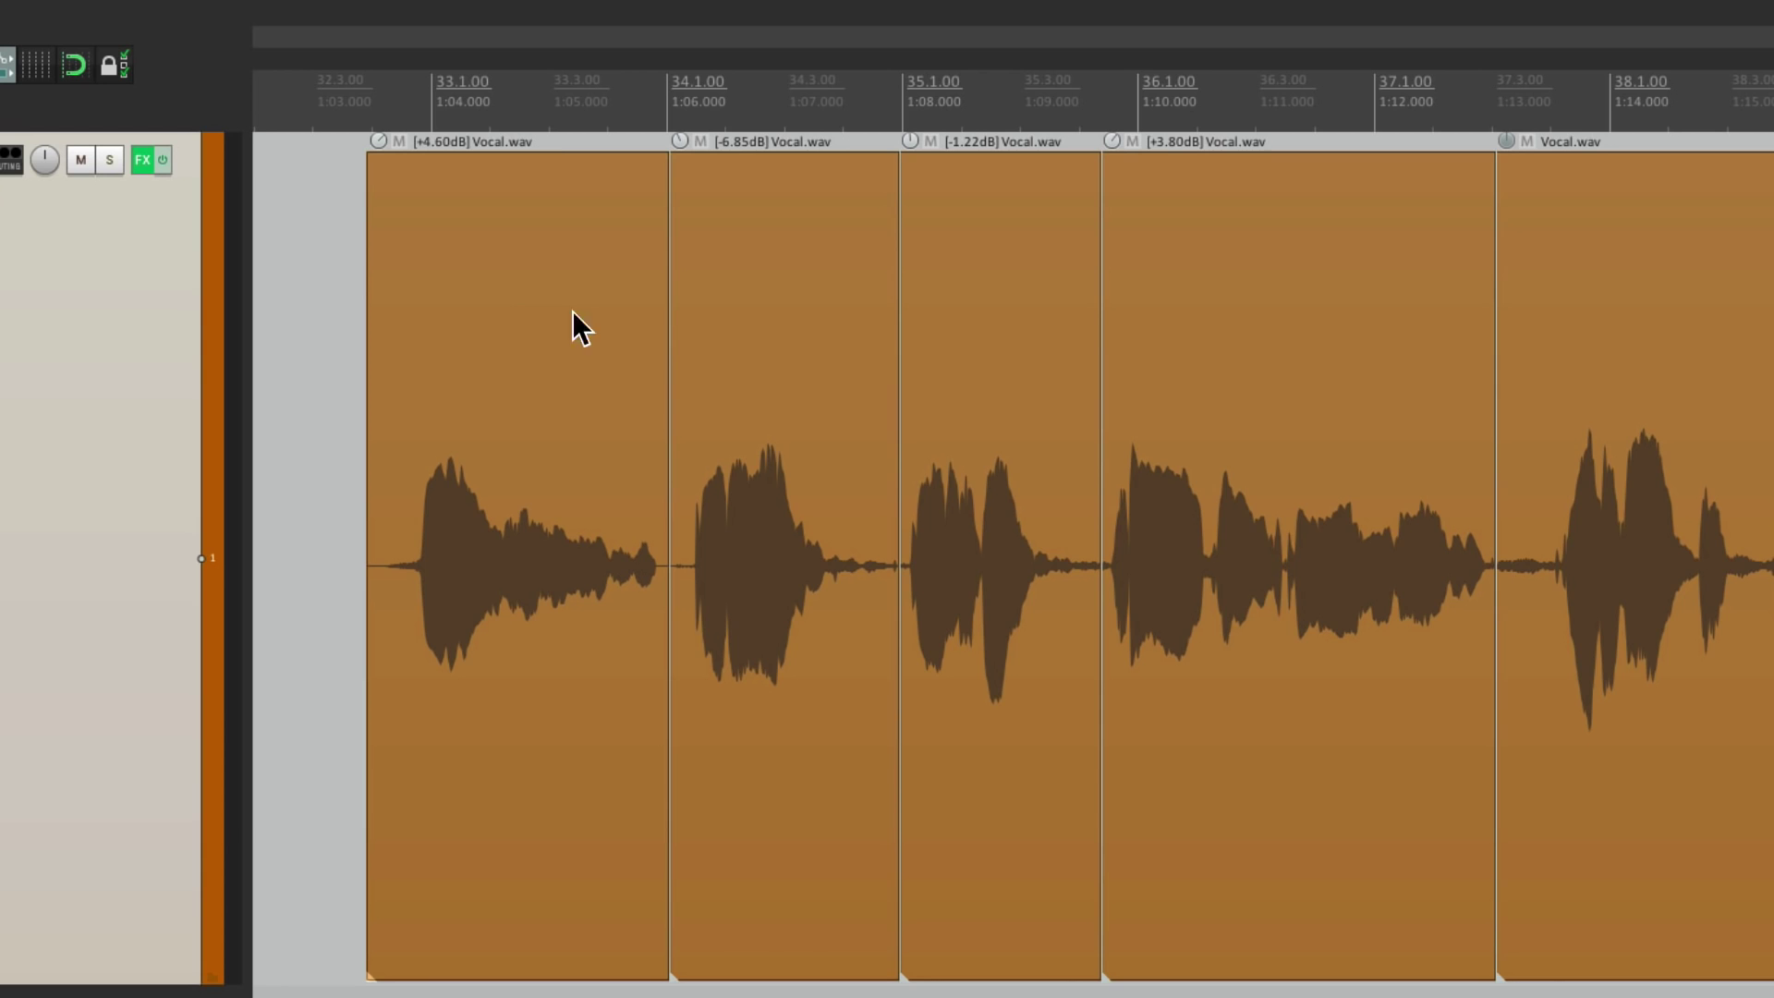
Step: Split the fifth vocal item in the quiet gap just before the loud phrase around 39.1.00, at about 1:15.33
scroll(815, 399, "right", 10)
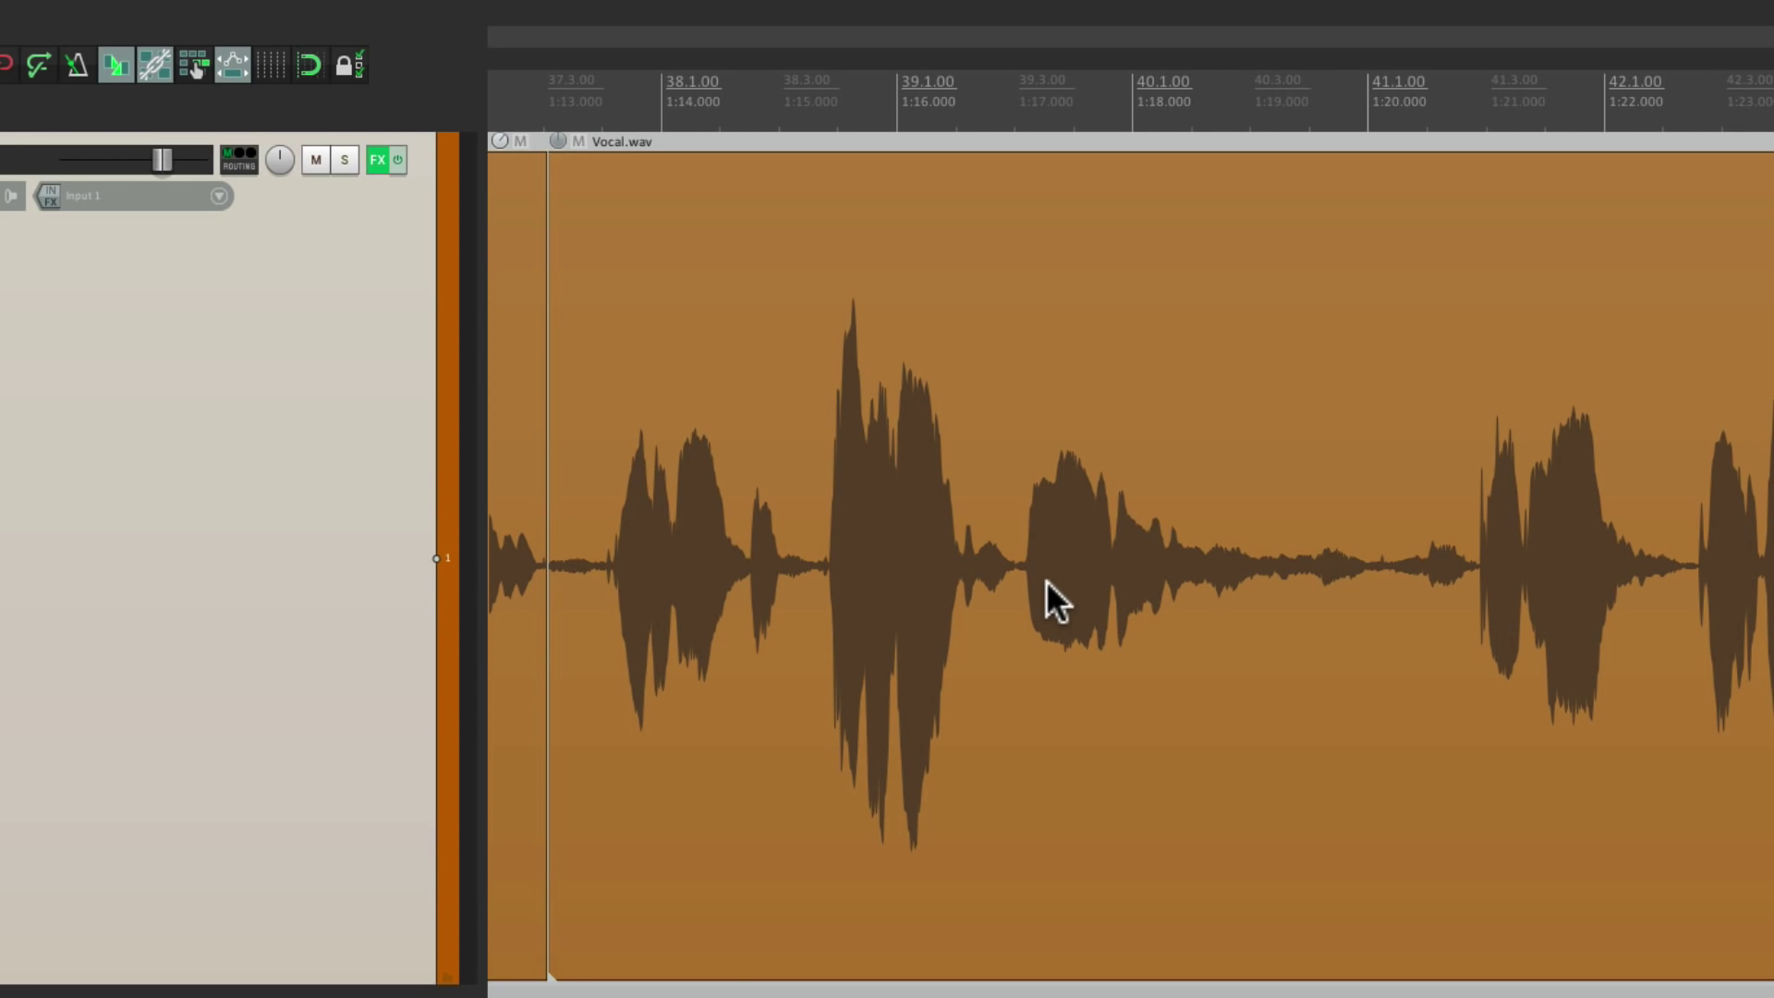
scroll(1047, 581, "up", 5)
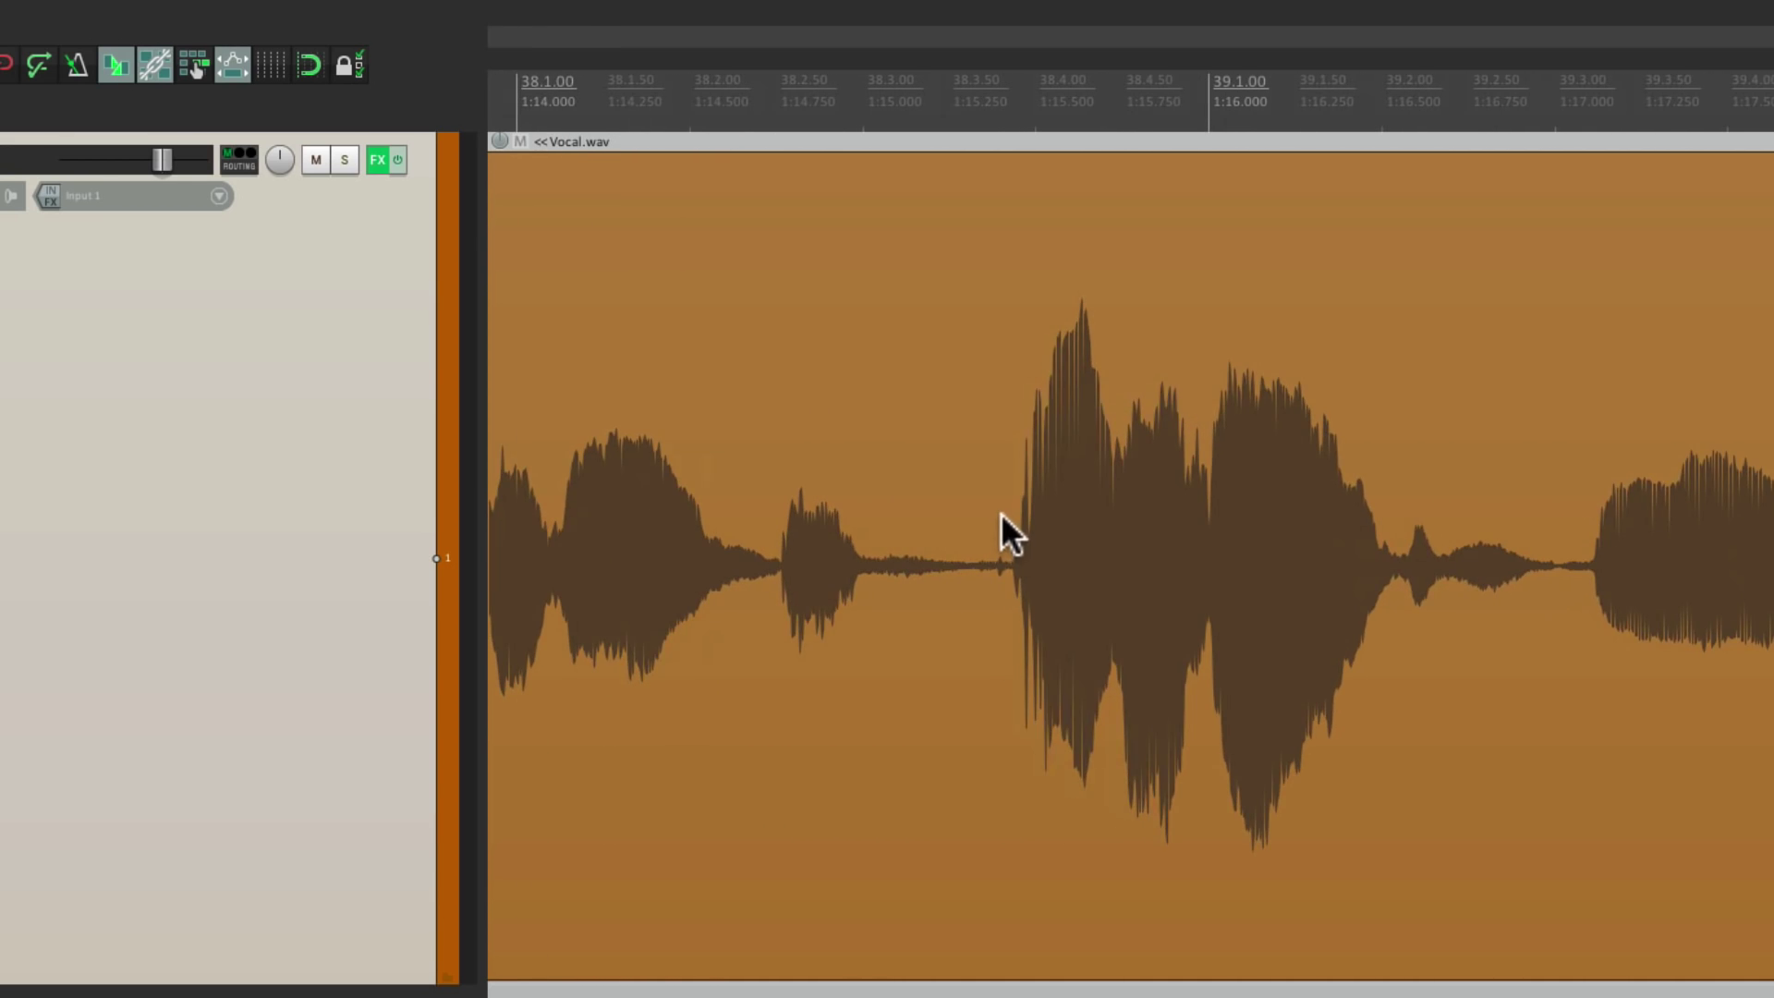
left_click(980, 554)
key("s")
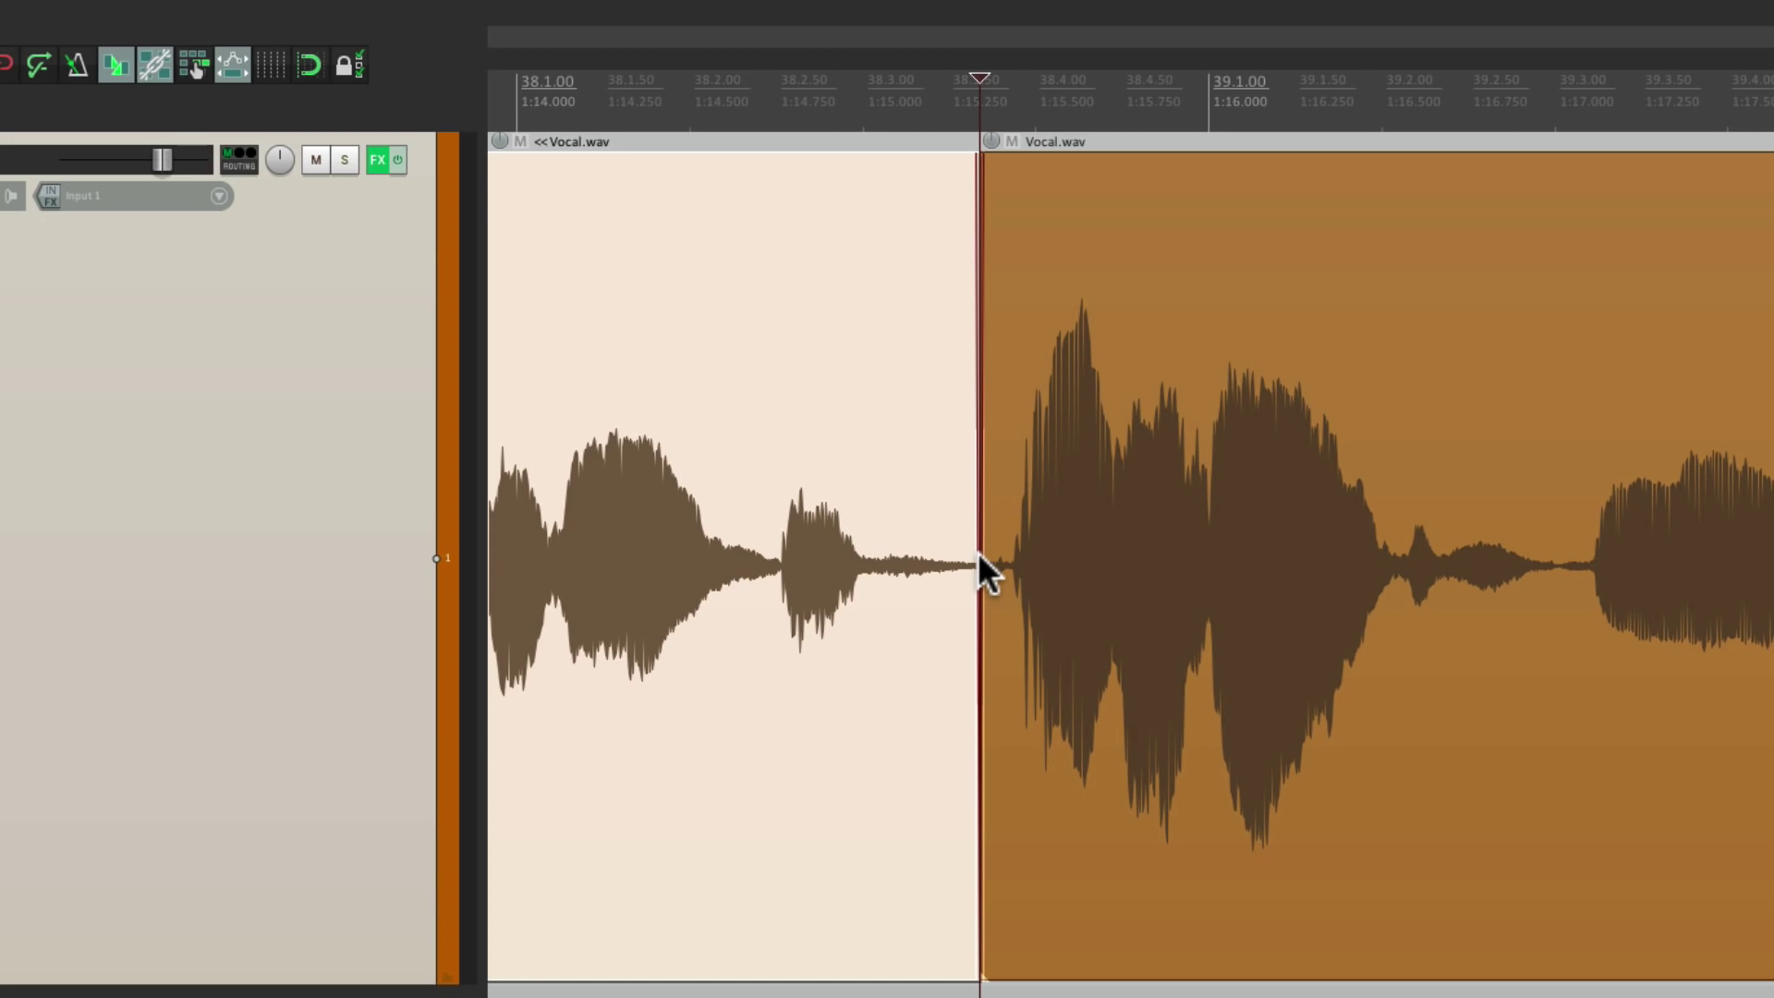
Step: Examine the fade-out and fade-in at the split point up close and undo the split
scroll(929, 540, "up", 8)
scroll(928, 531, "up", 6)
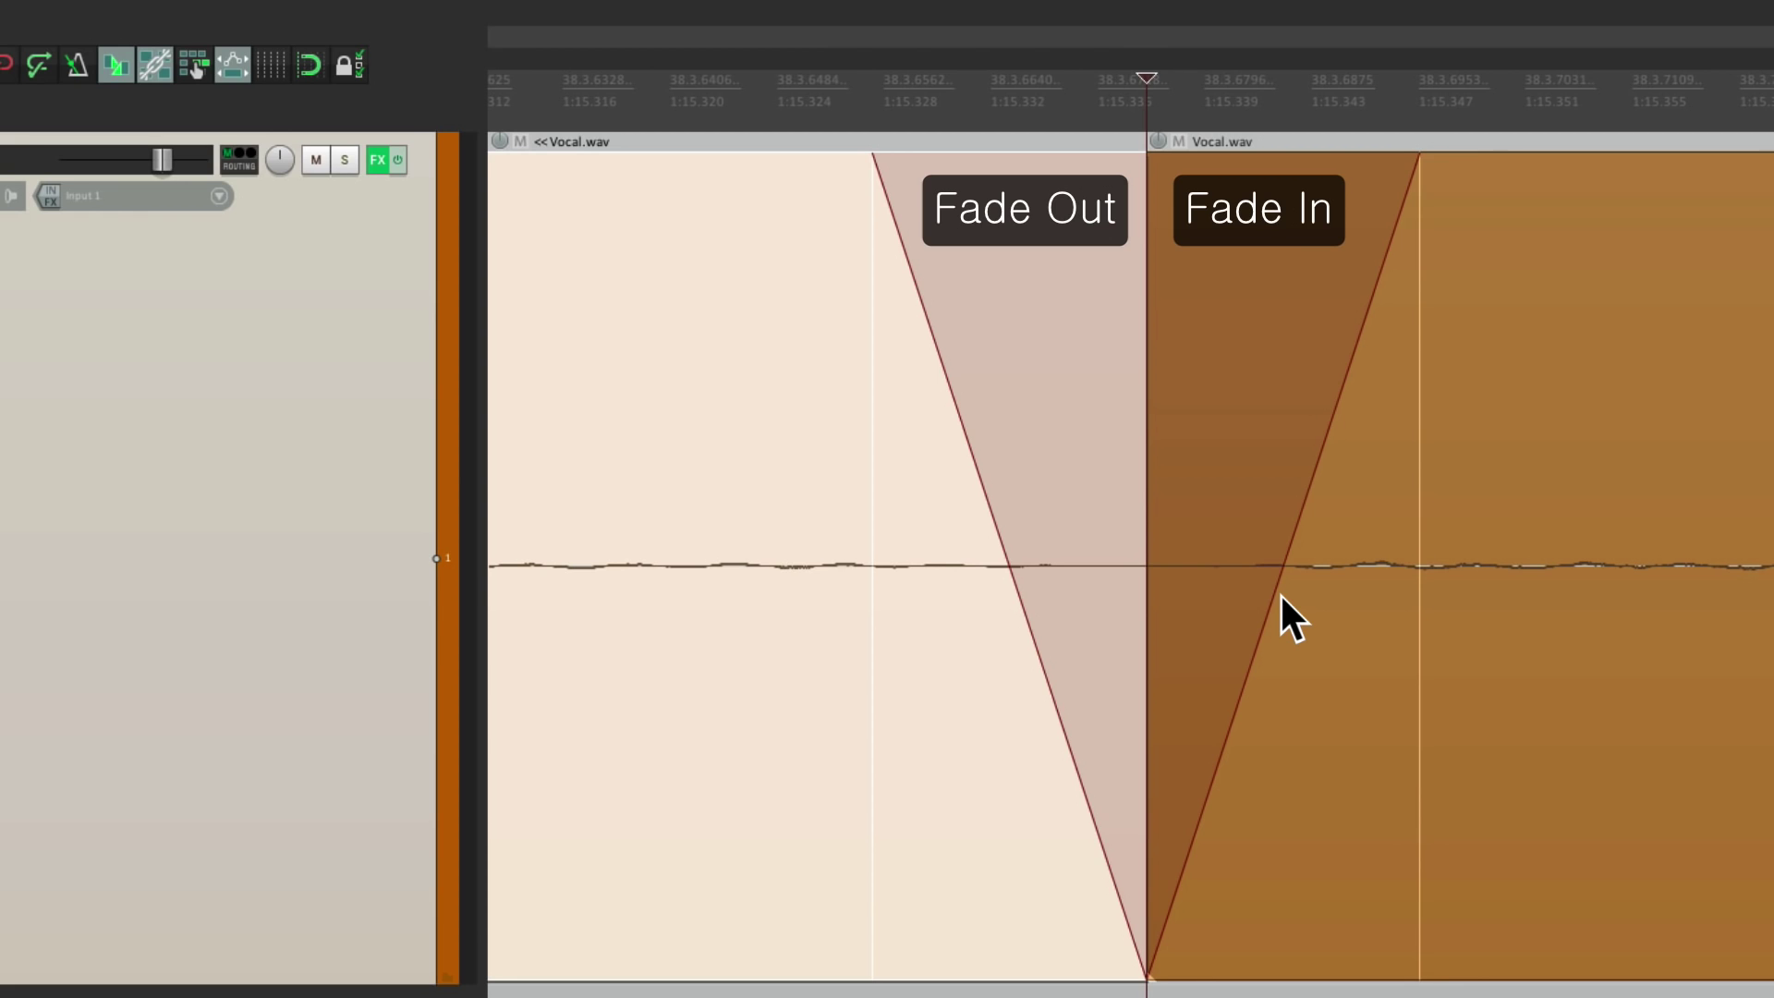
key("ctrl+z")
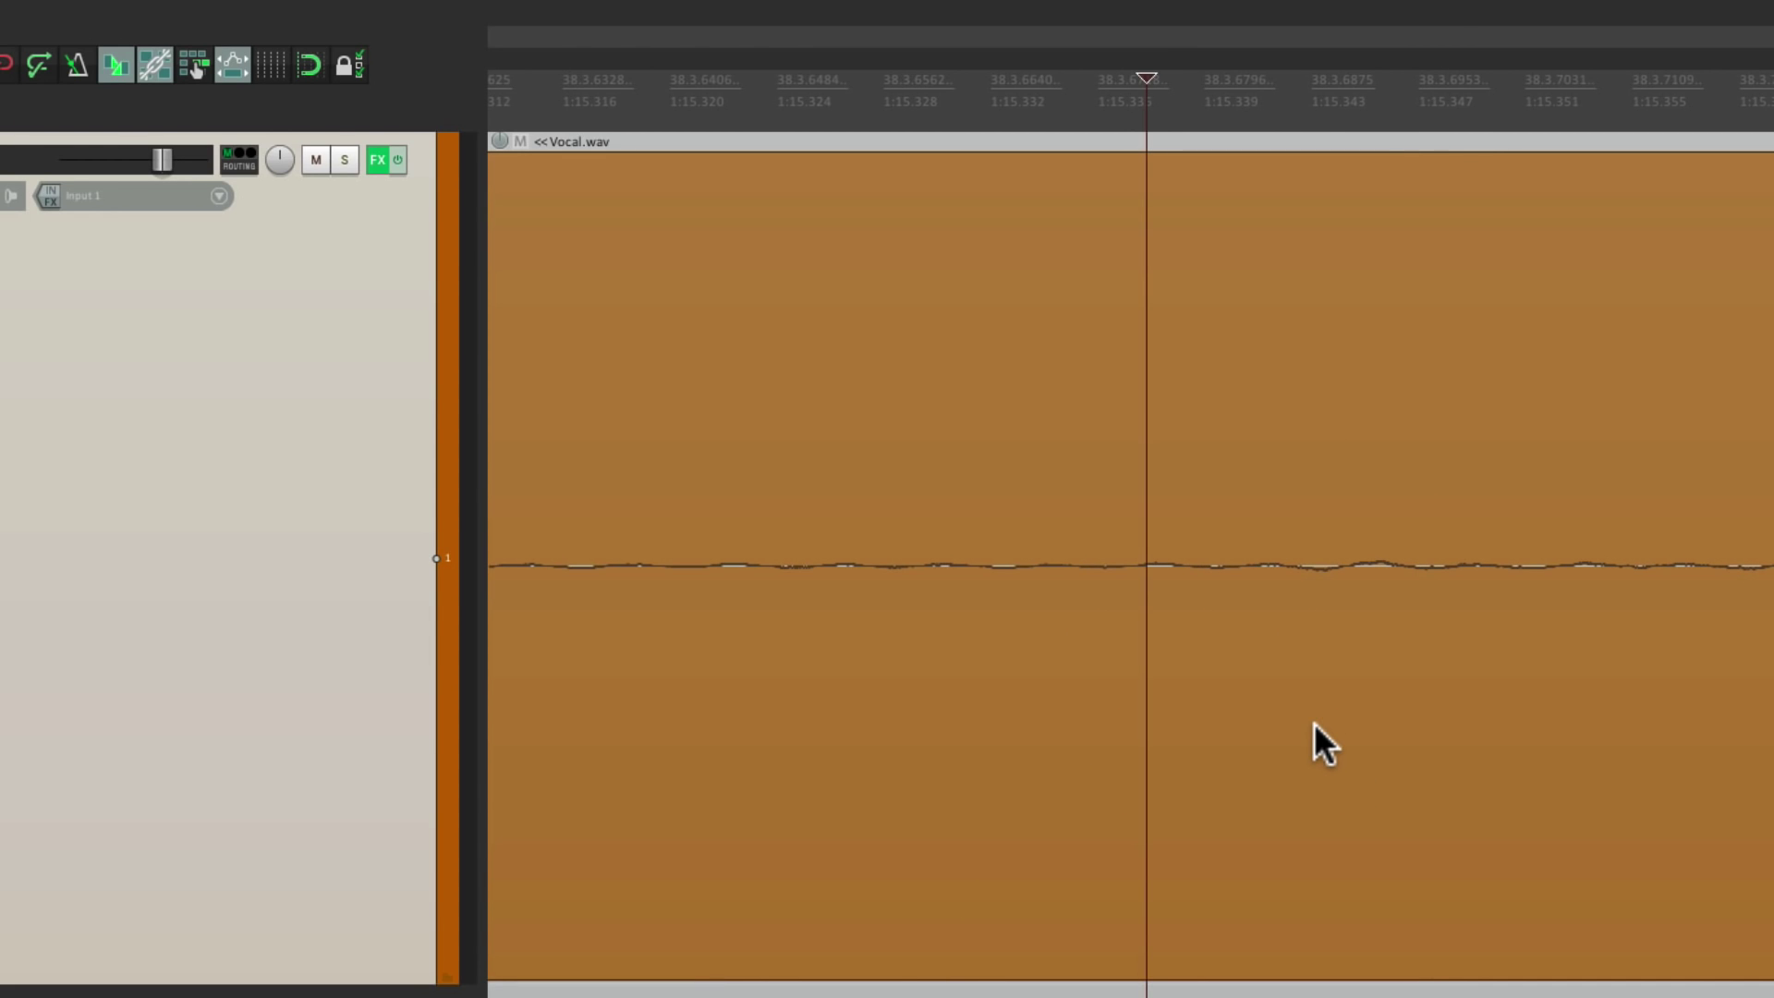
Step: Enable overlapping and crossfading of items when splitting in the media item default preferences
key("super+comma")
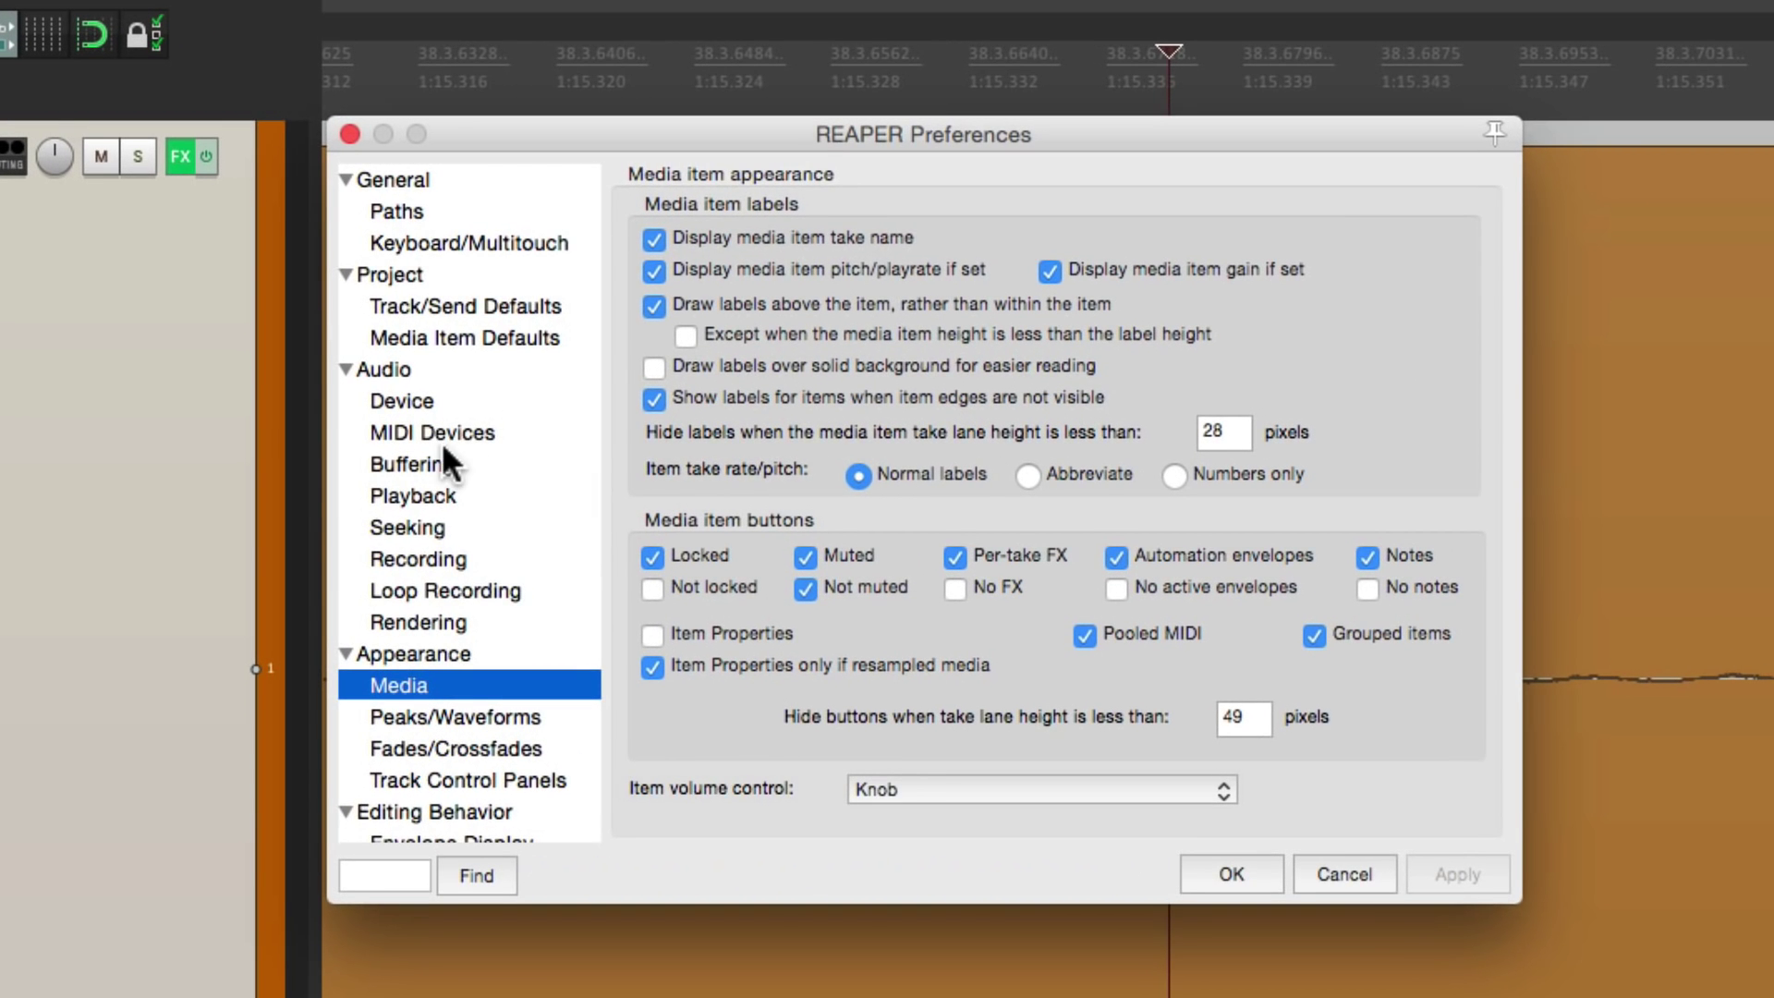
left_click(514, 335)
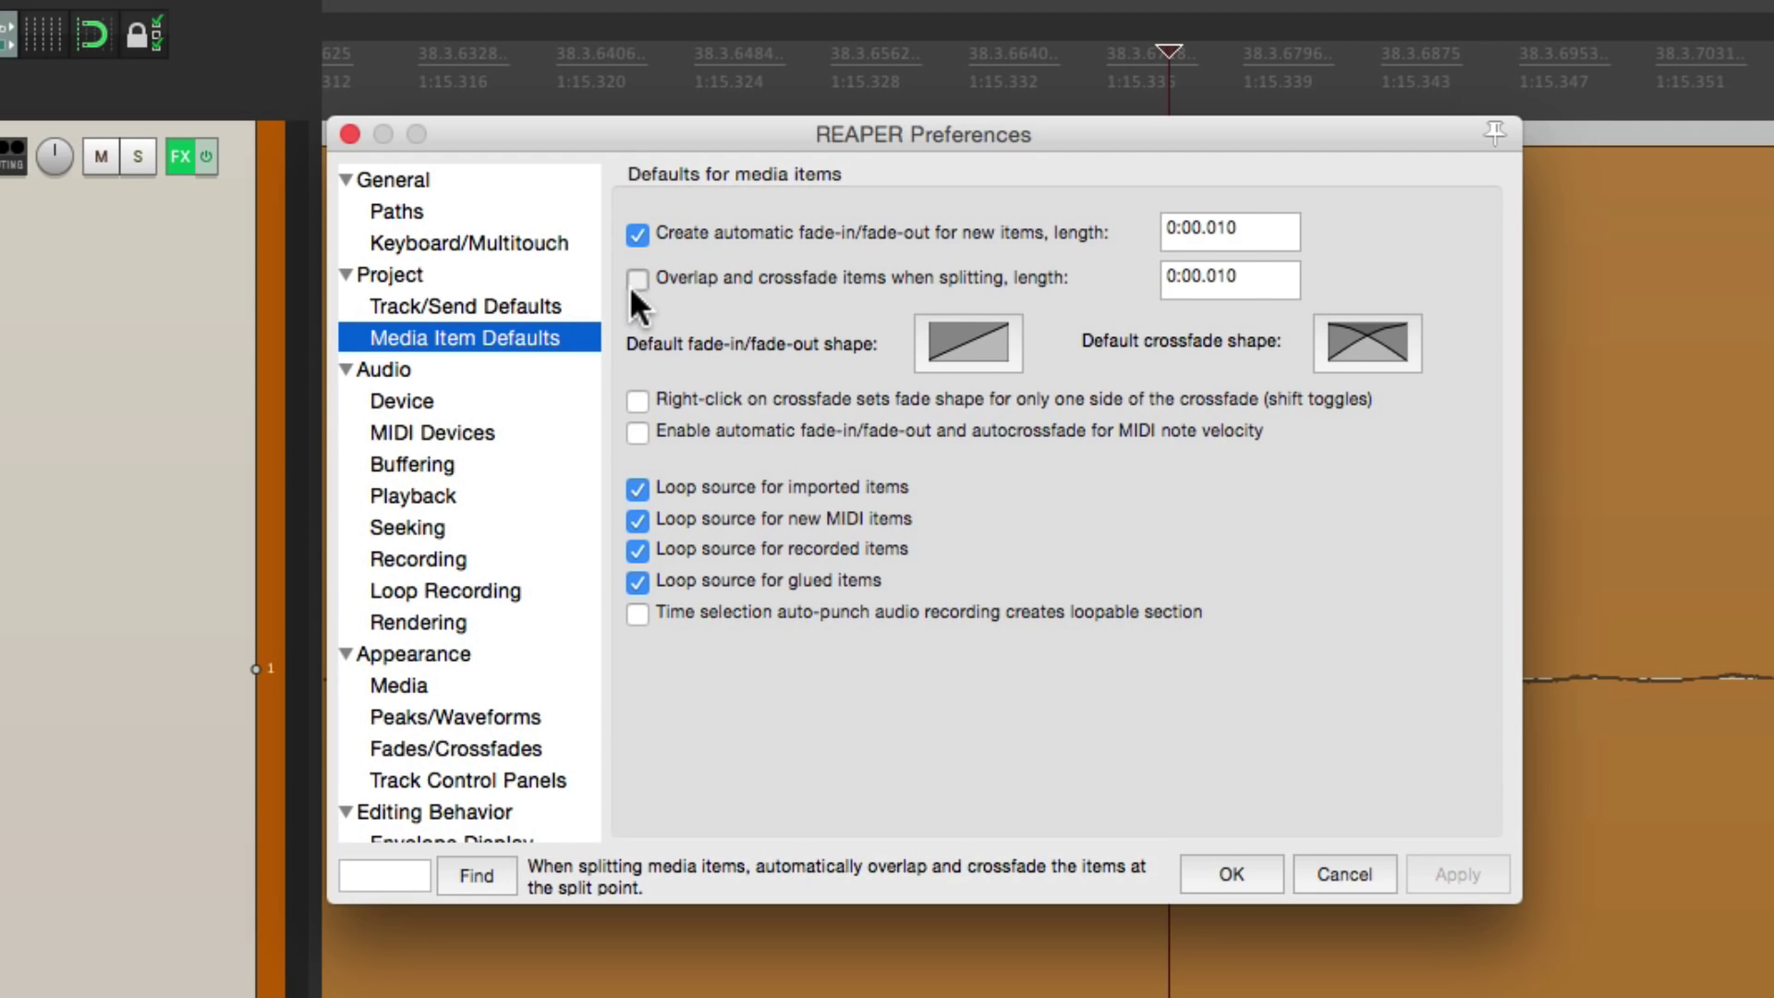
left_click(637, 280)
left_click(1241, 867)
Step: Split the vocal item at about 1:15.335, in the quiet gap just before the loud phrase around 39.1.00
left_click(1155, 723)
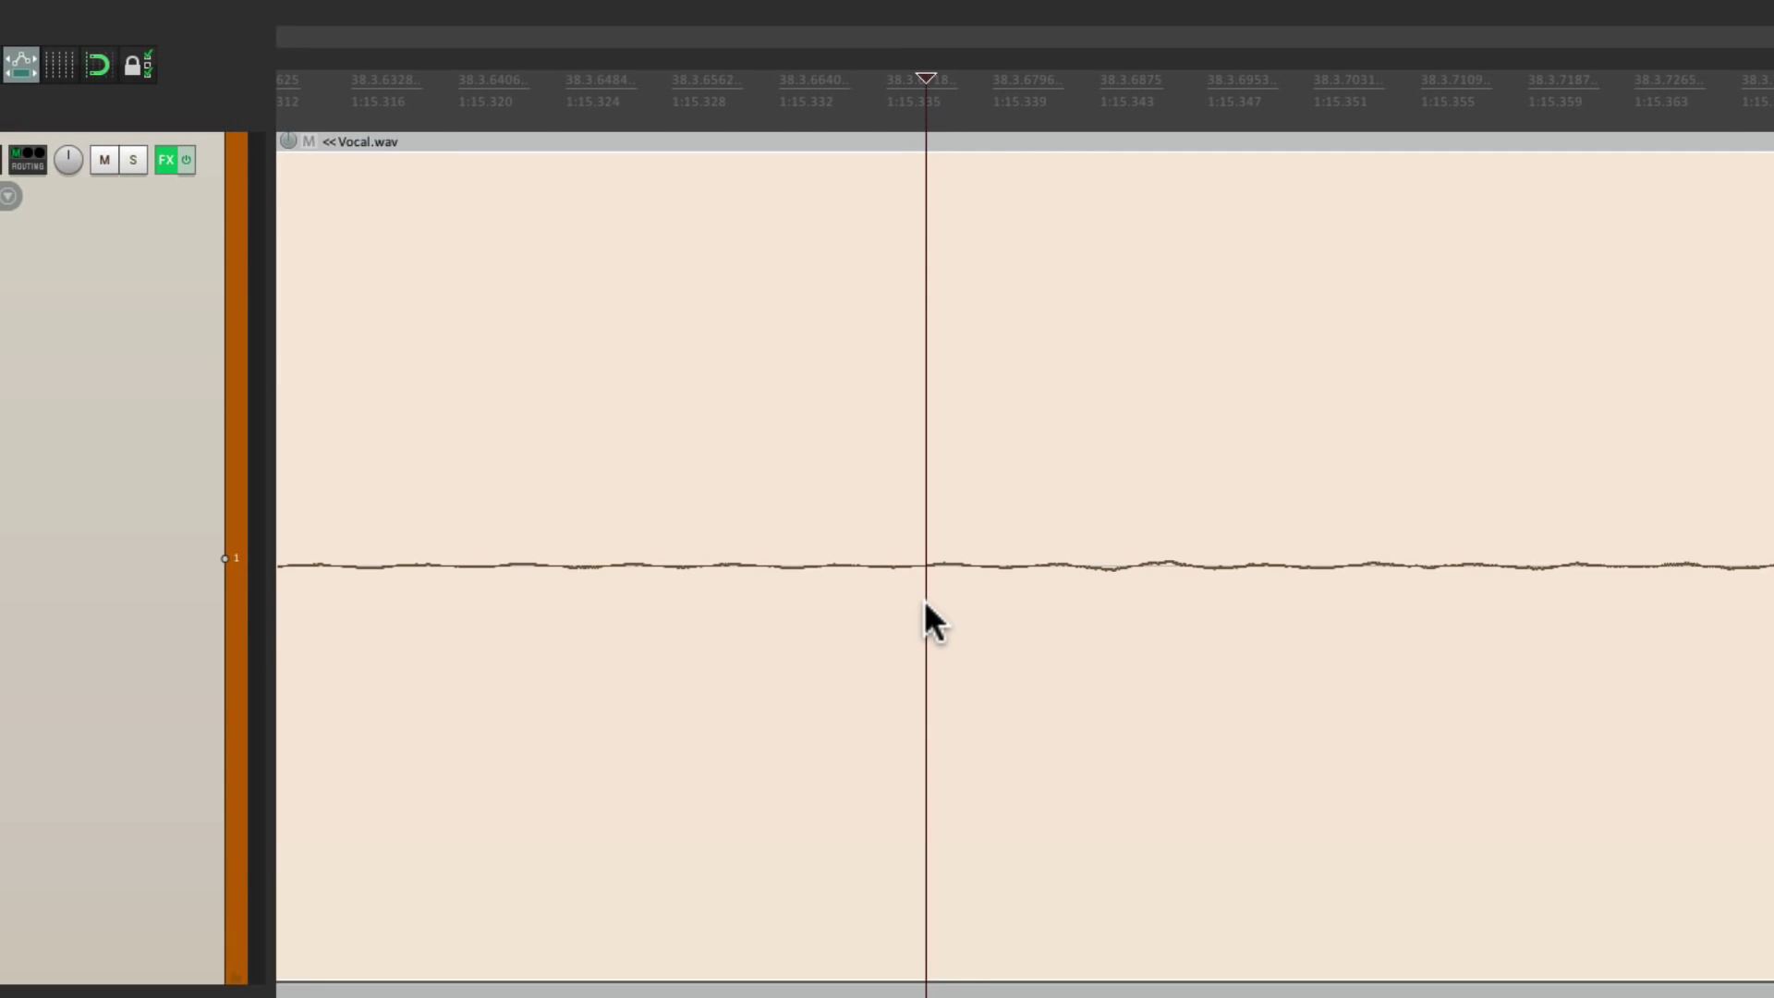
key("s")
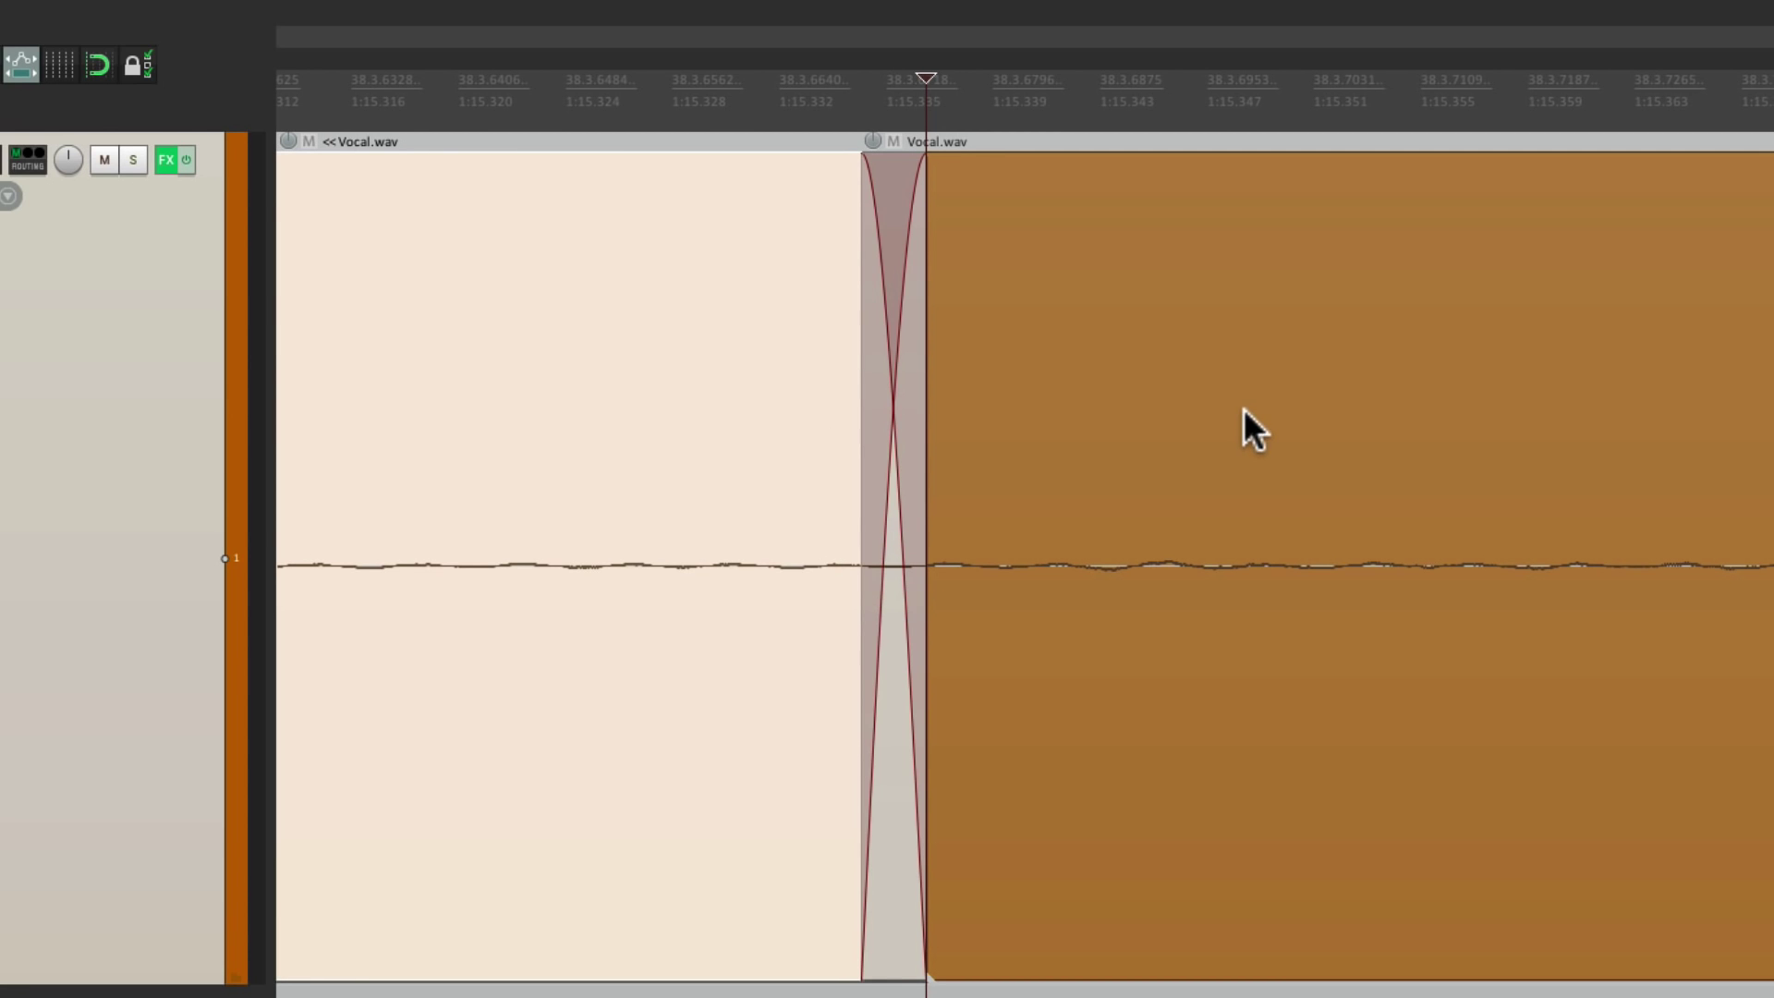
scroll(922, 463, "down", 6)
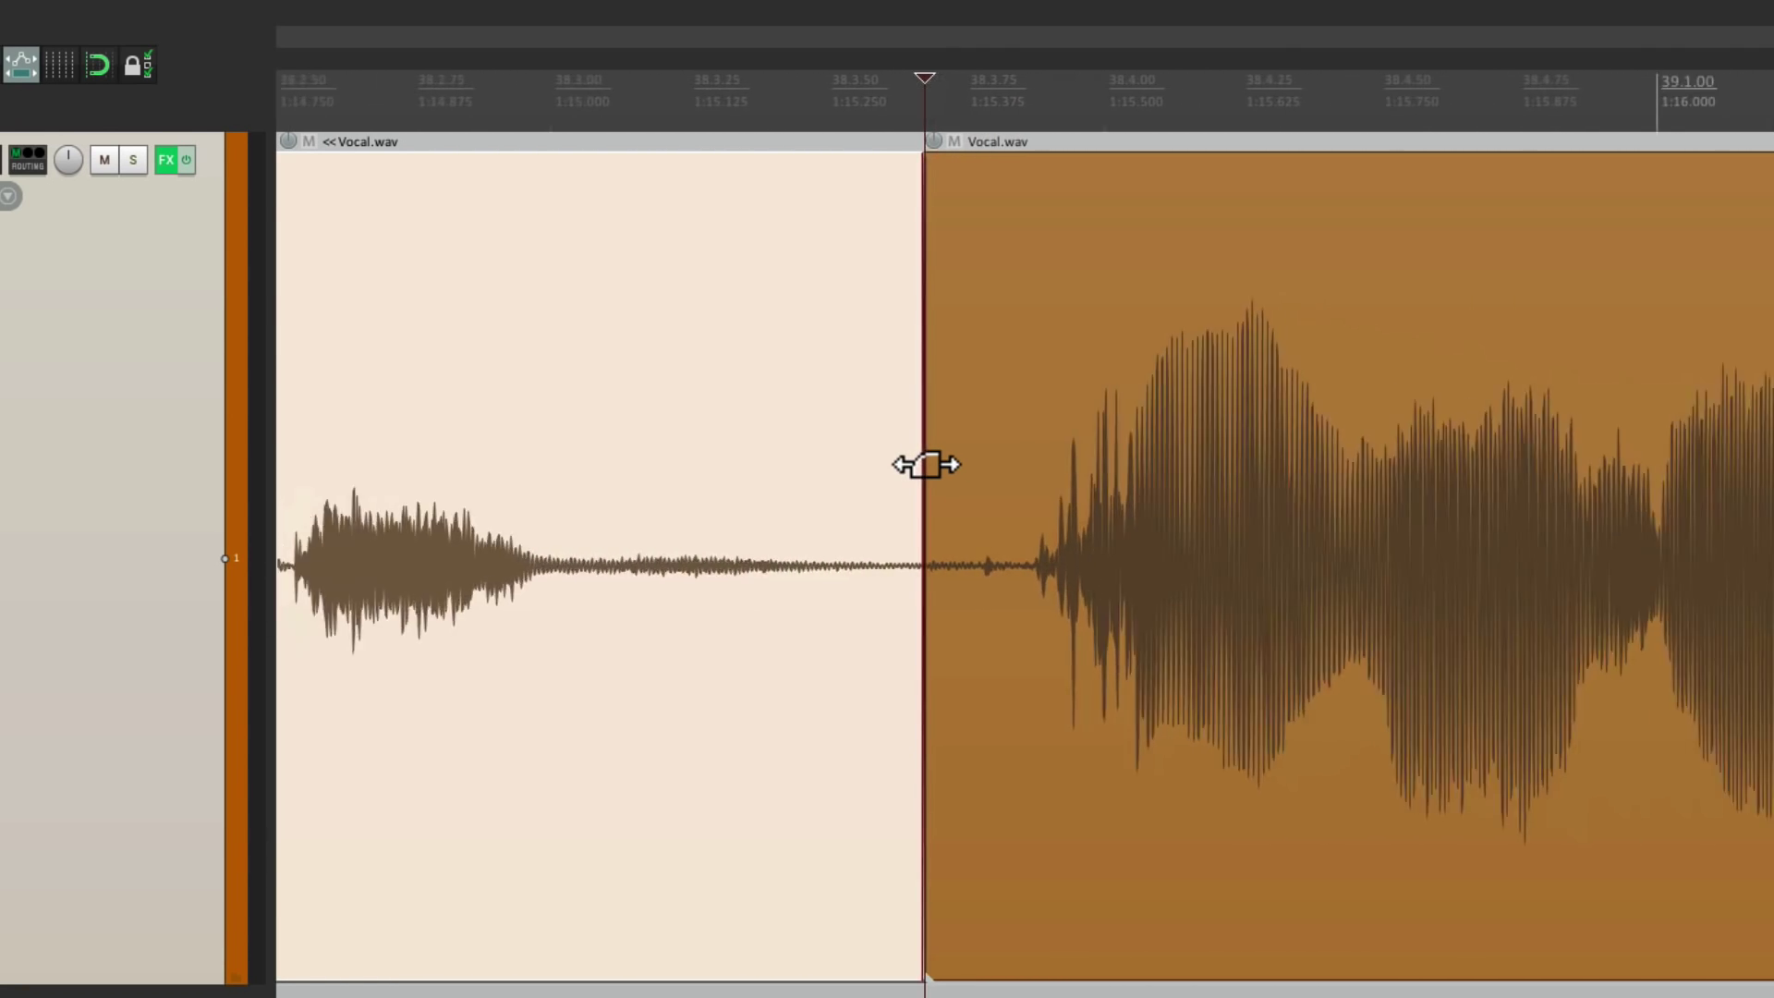
scroll(923, 463, "down", 8)
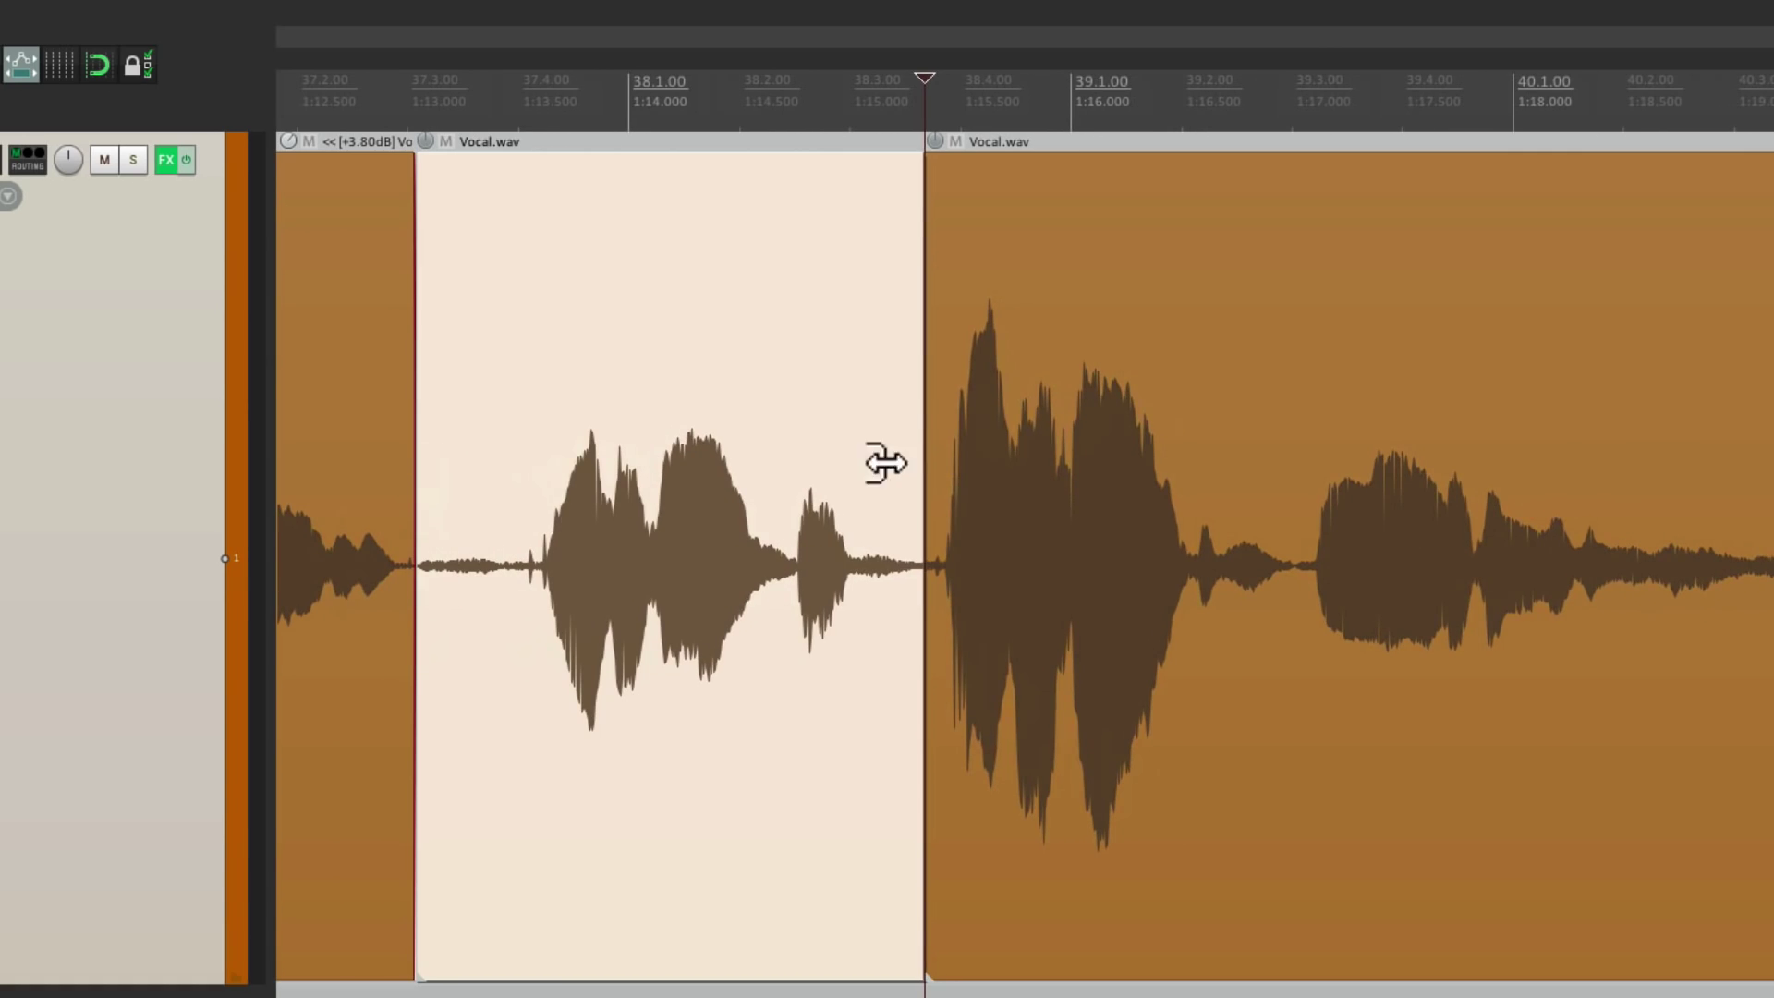
Step: Split the vocal at the end of the loud phrase, at about 1:17, and lower that phrase's item volume to -3.50 dB
scroll(1101, 490, "right", 2)
left_click(1106, 533)
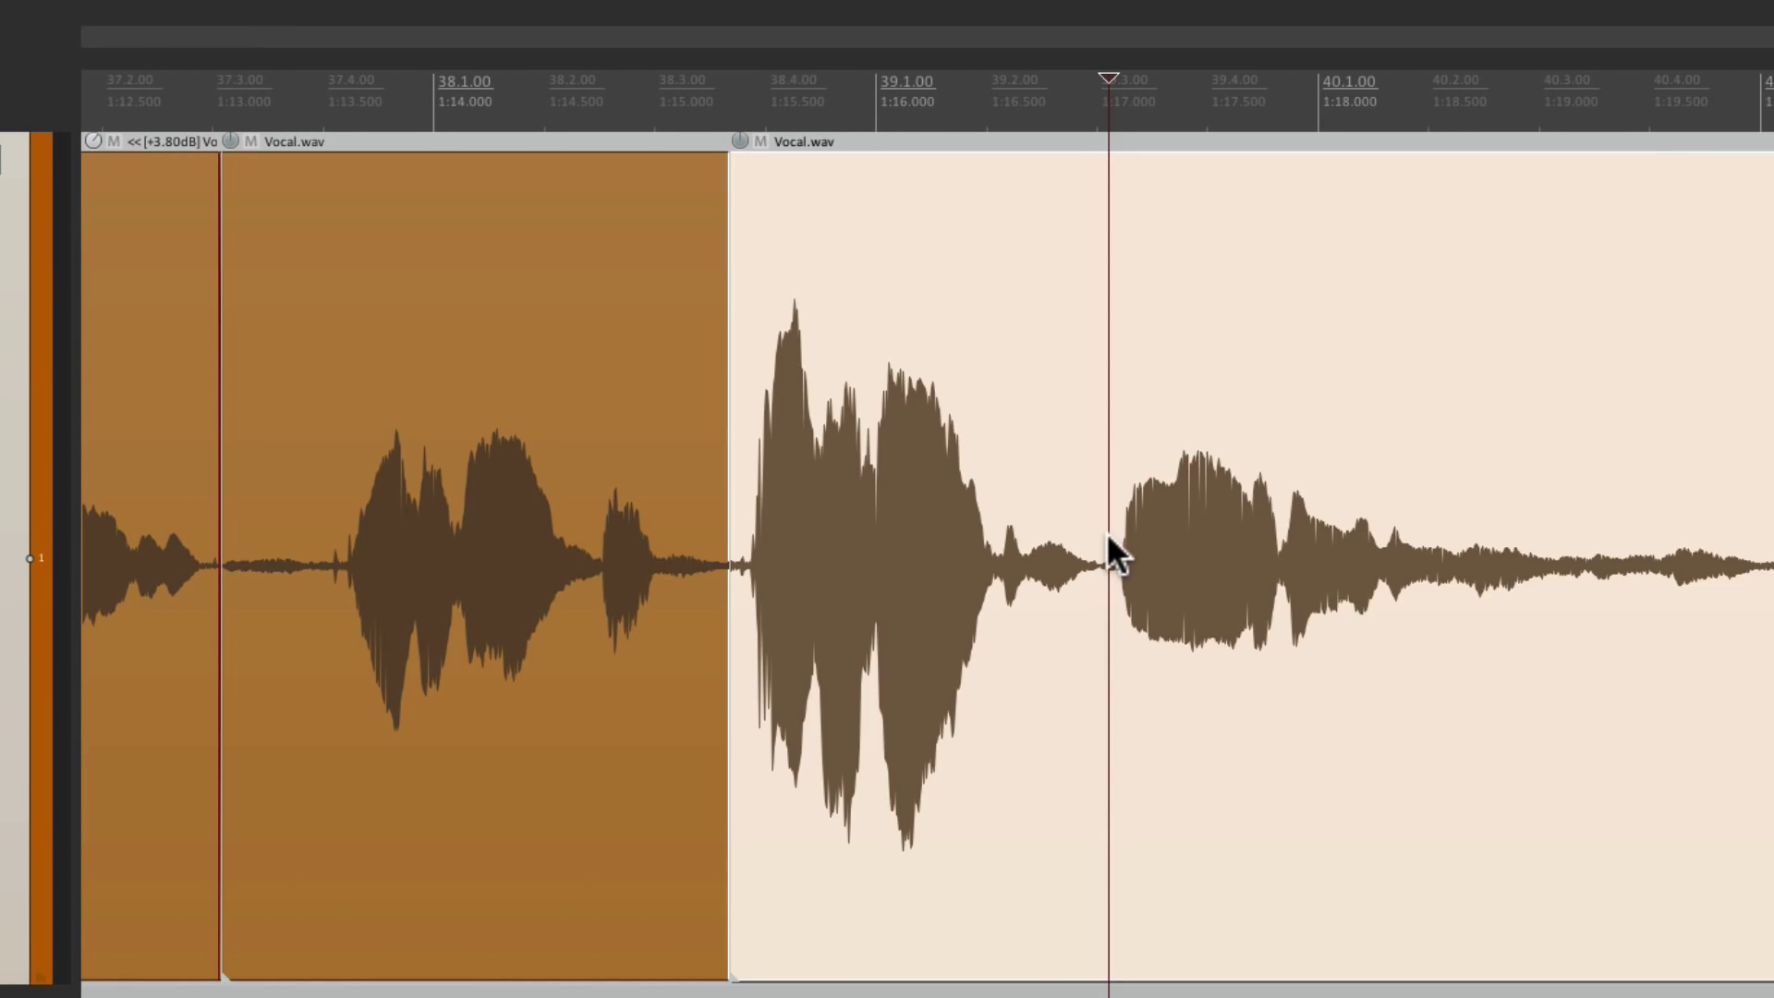
key("s")
scroll(1106, 532, "down", 3)
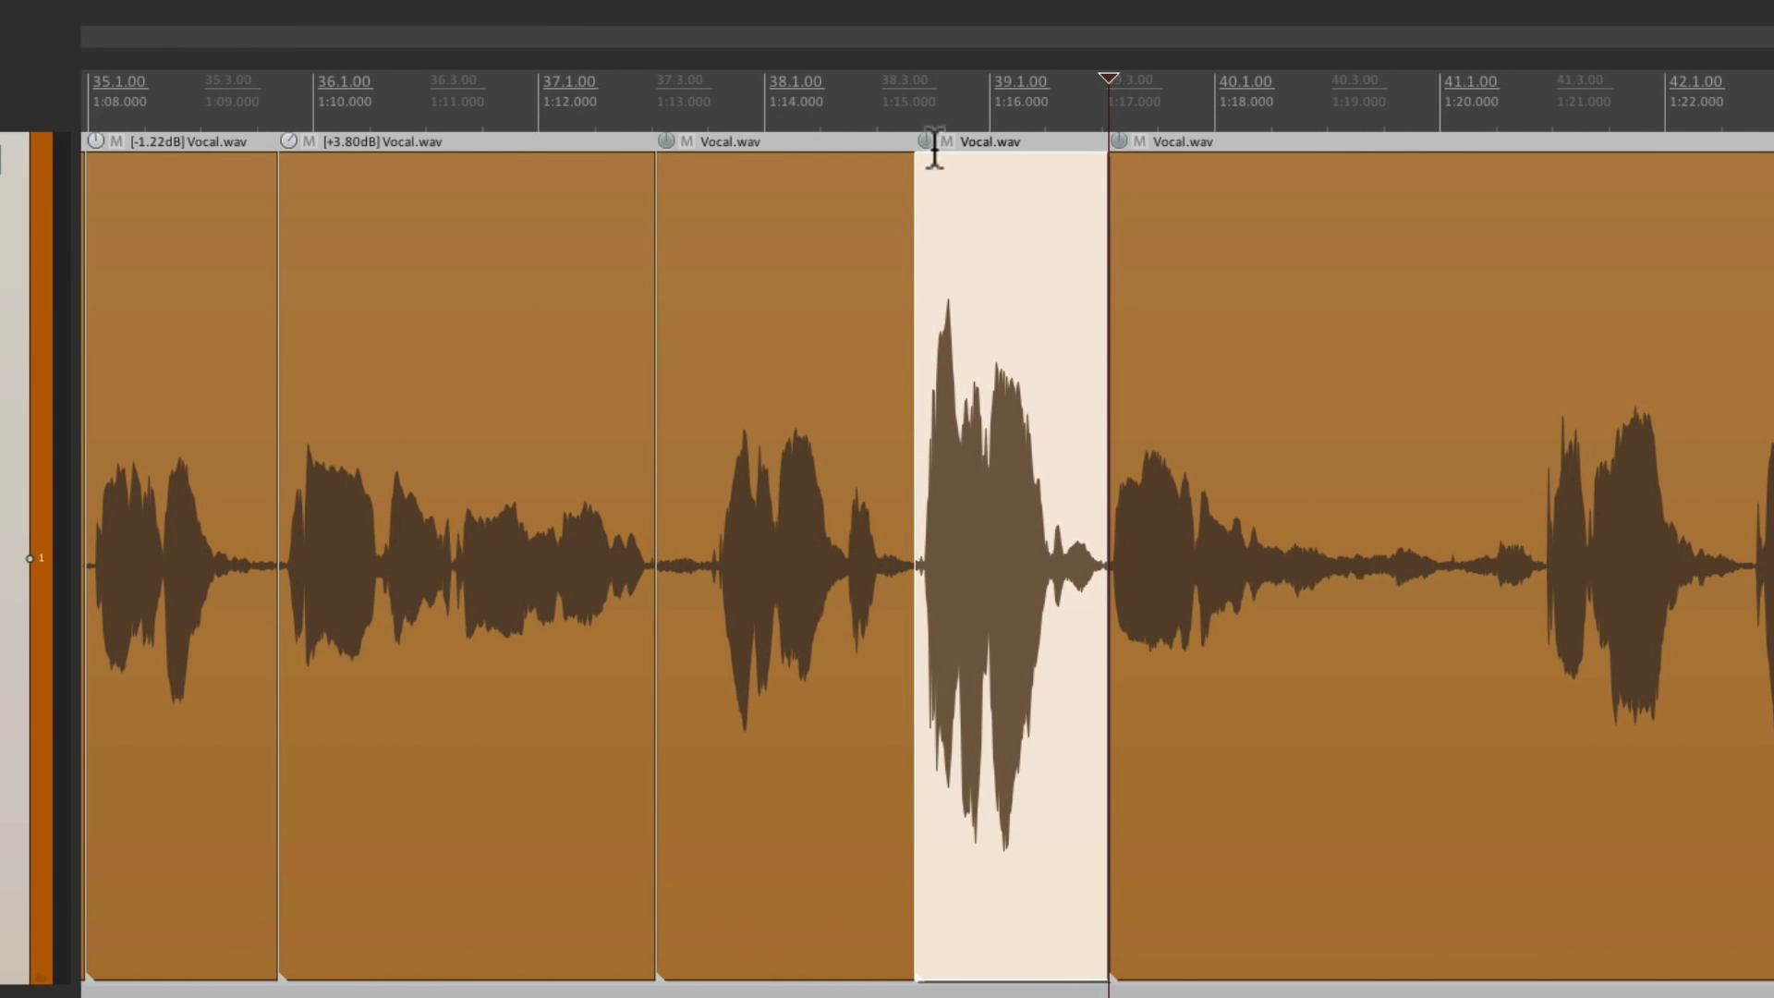
mouse_move(925, 138)
left_click_drag(925, 136, 923, 180)
Step: Split the following vocal item in the gap at about 1:20.8, just before the next phrase
scroll(850, 597, "right", 2)
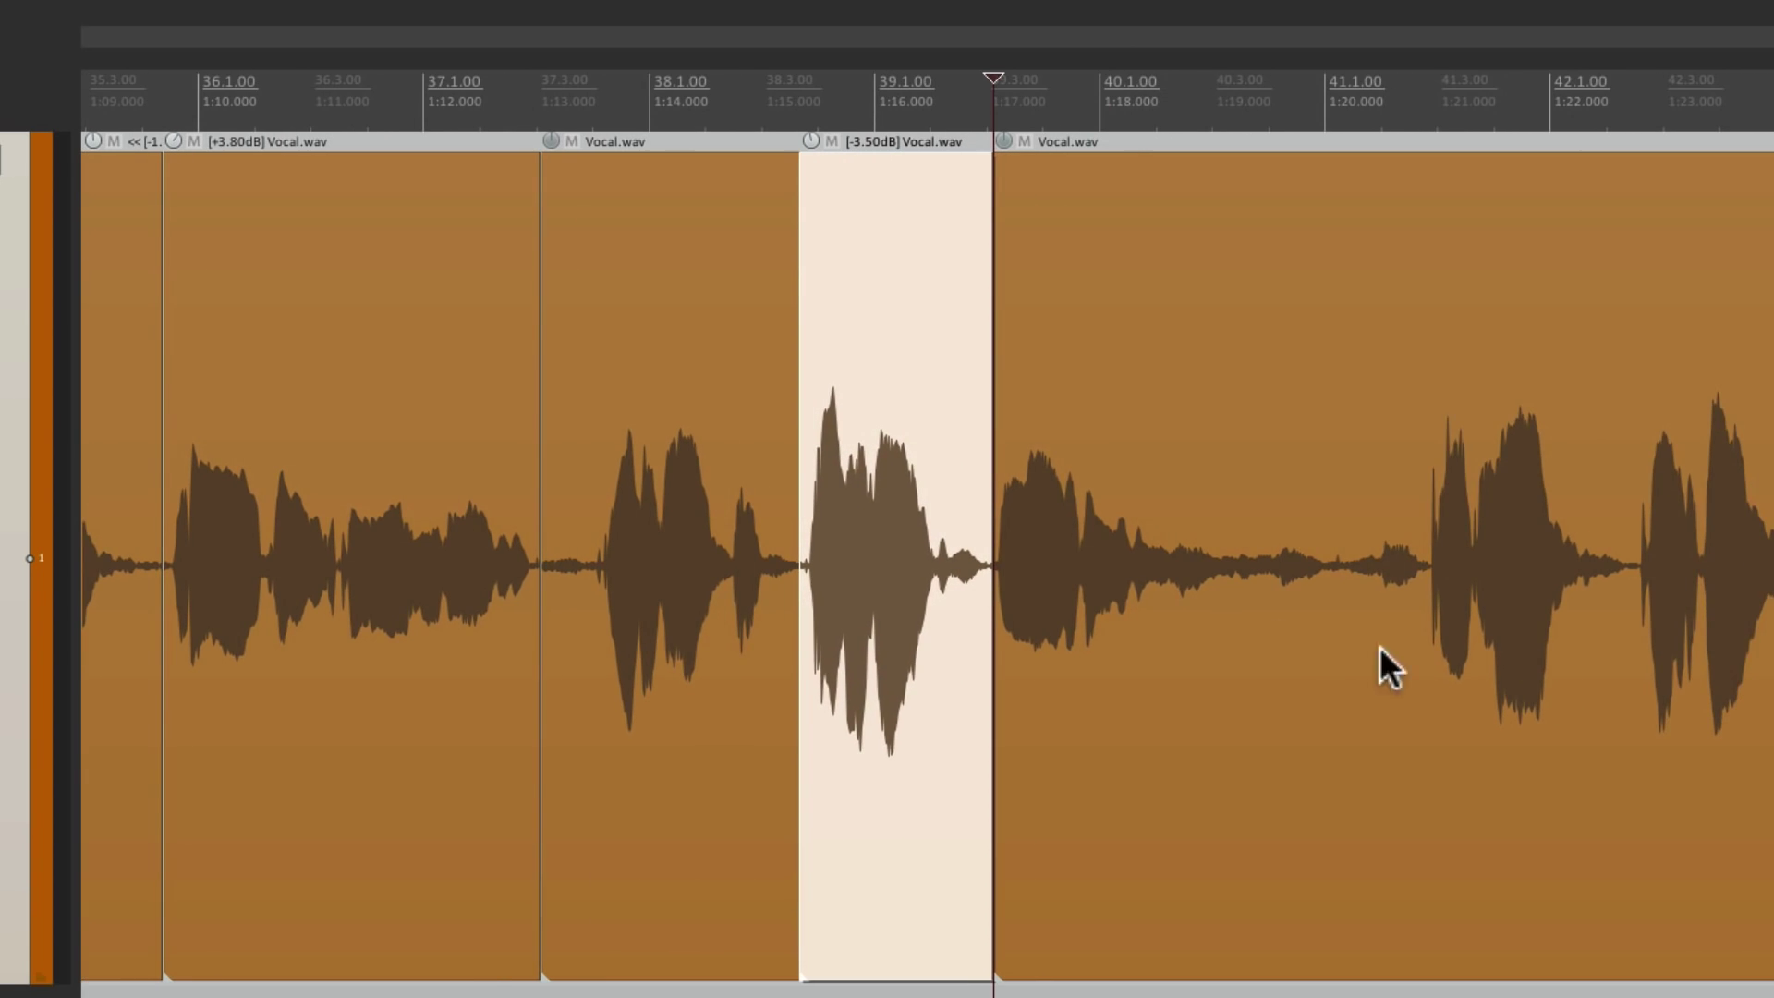
left_click(1419, 610)
key("s")
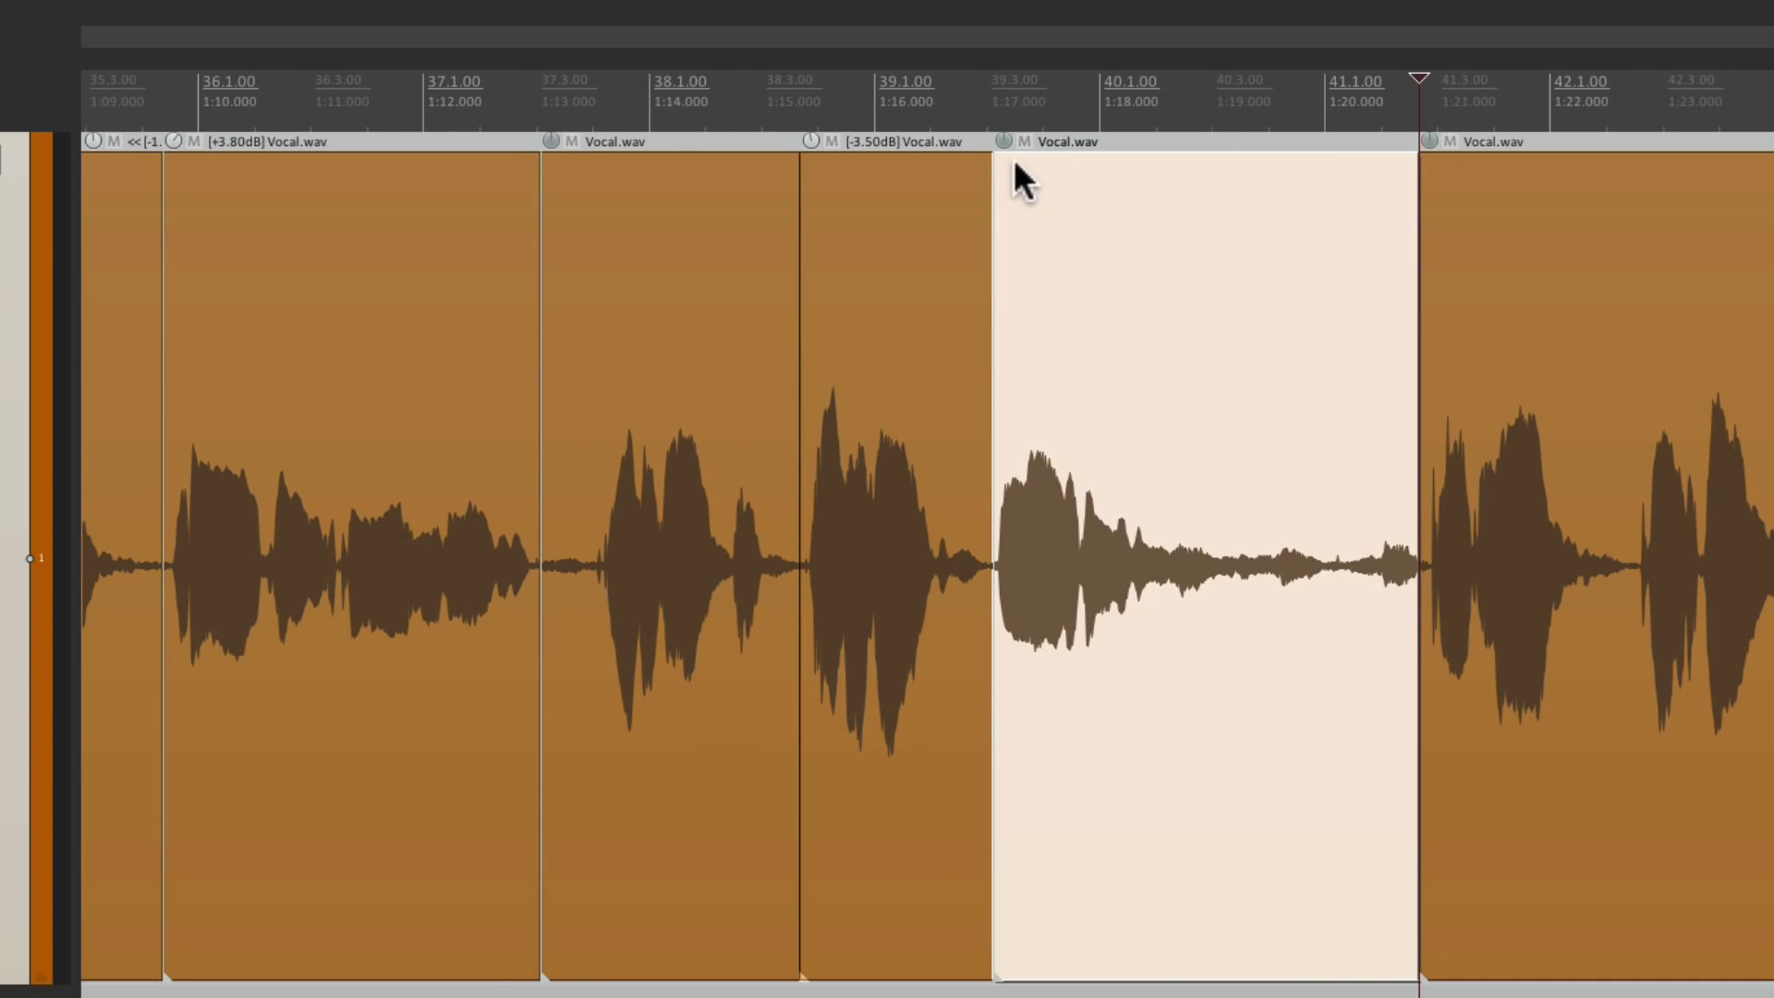
Step: Set the loud phrase's item volume to -5.90 dB and the following item's volume to +2.80 dB
mouse_move(1005, 144)
left_click_drag(1005, 138, 1006, 111)
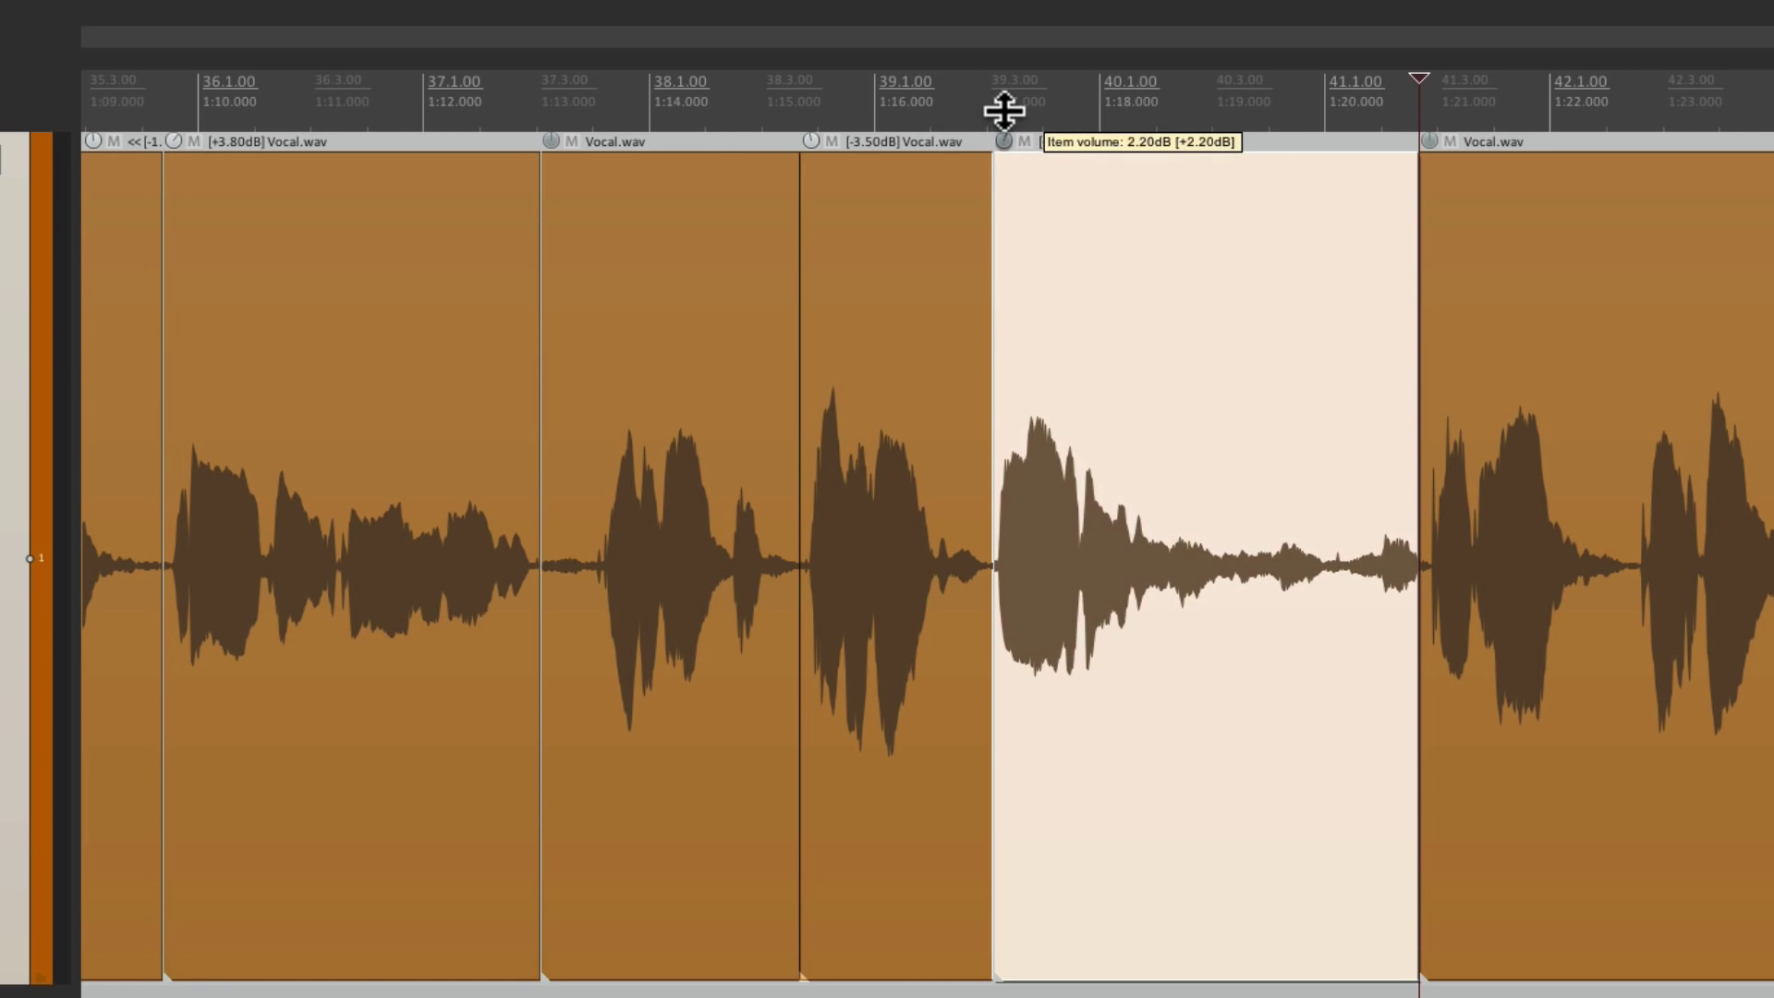
left_click_drag(814, 138, 812, 170)
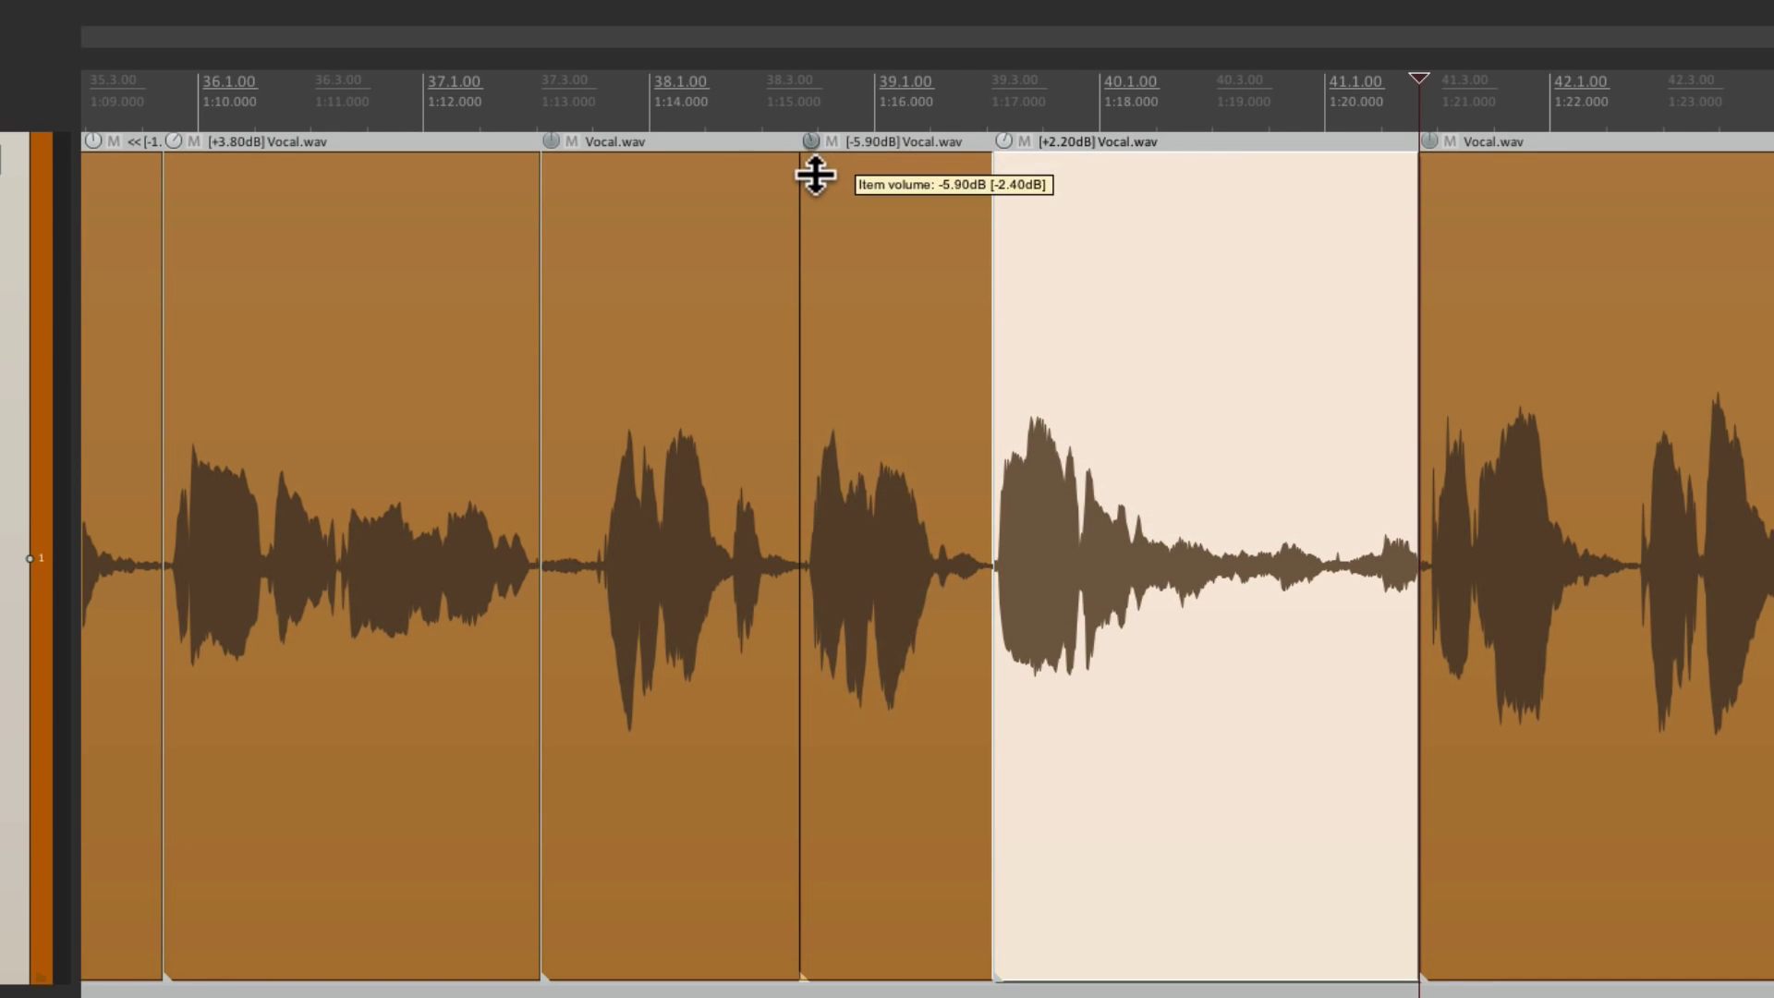
left_click_drag(1010, 138, 1010, 132)
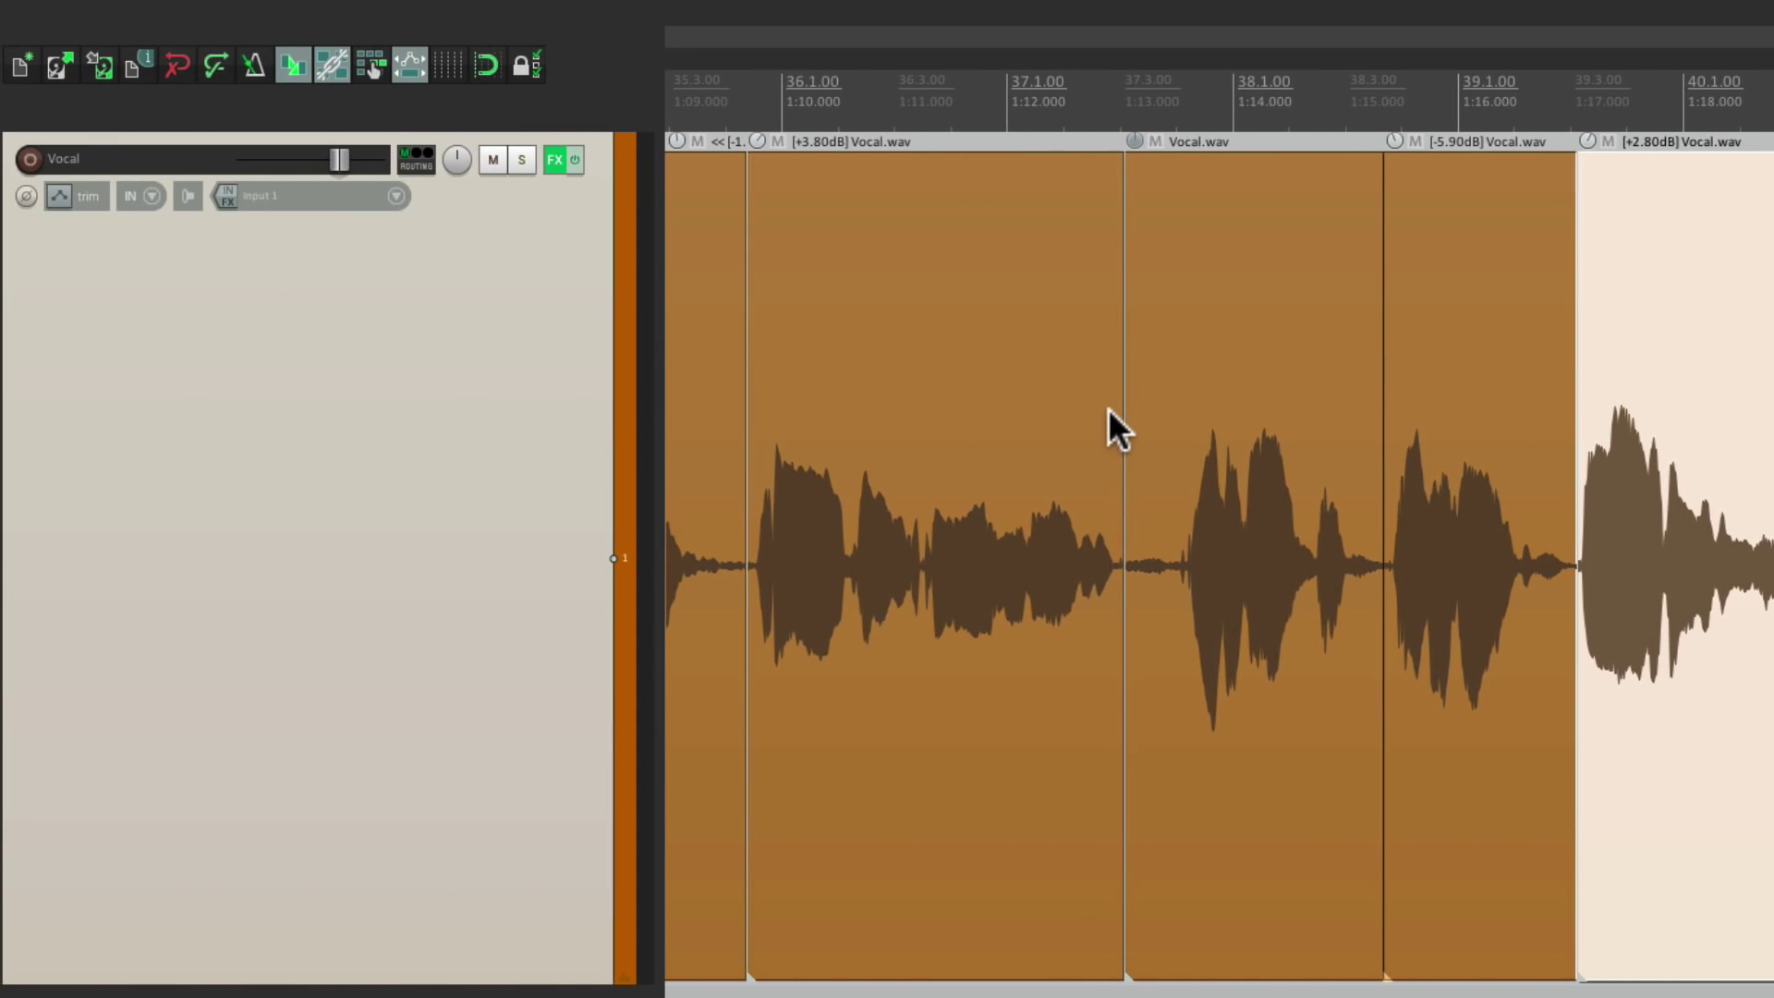
Step: Activate the Vocal track's Volume (Pre-FX) envelope and enlarge its envelope lane
left_click(553, 159)
left_click(58, 195)
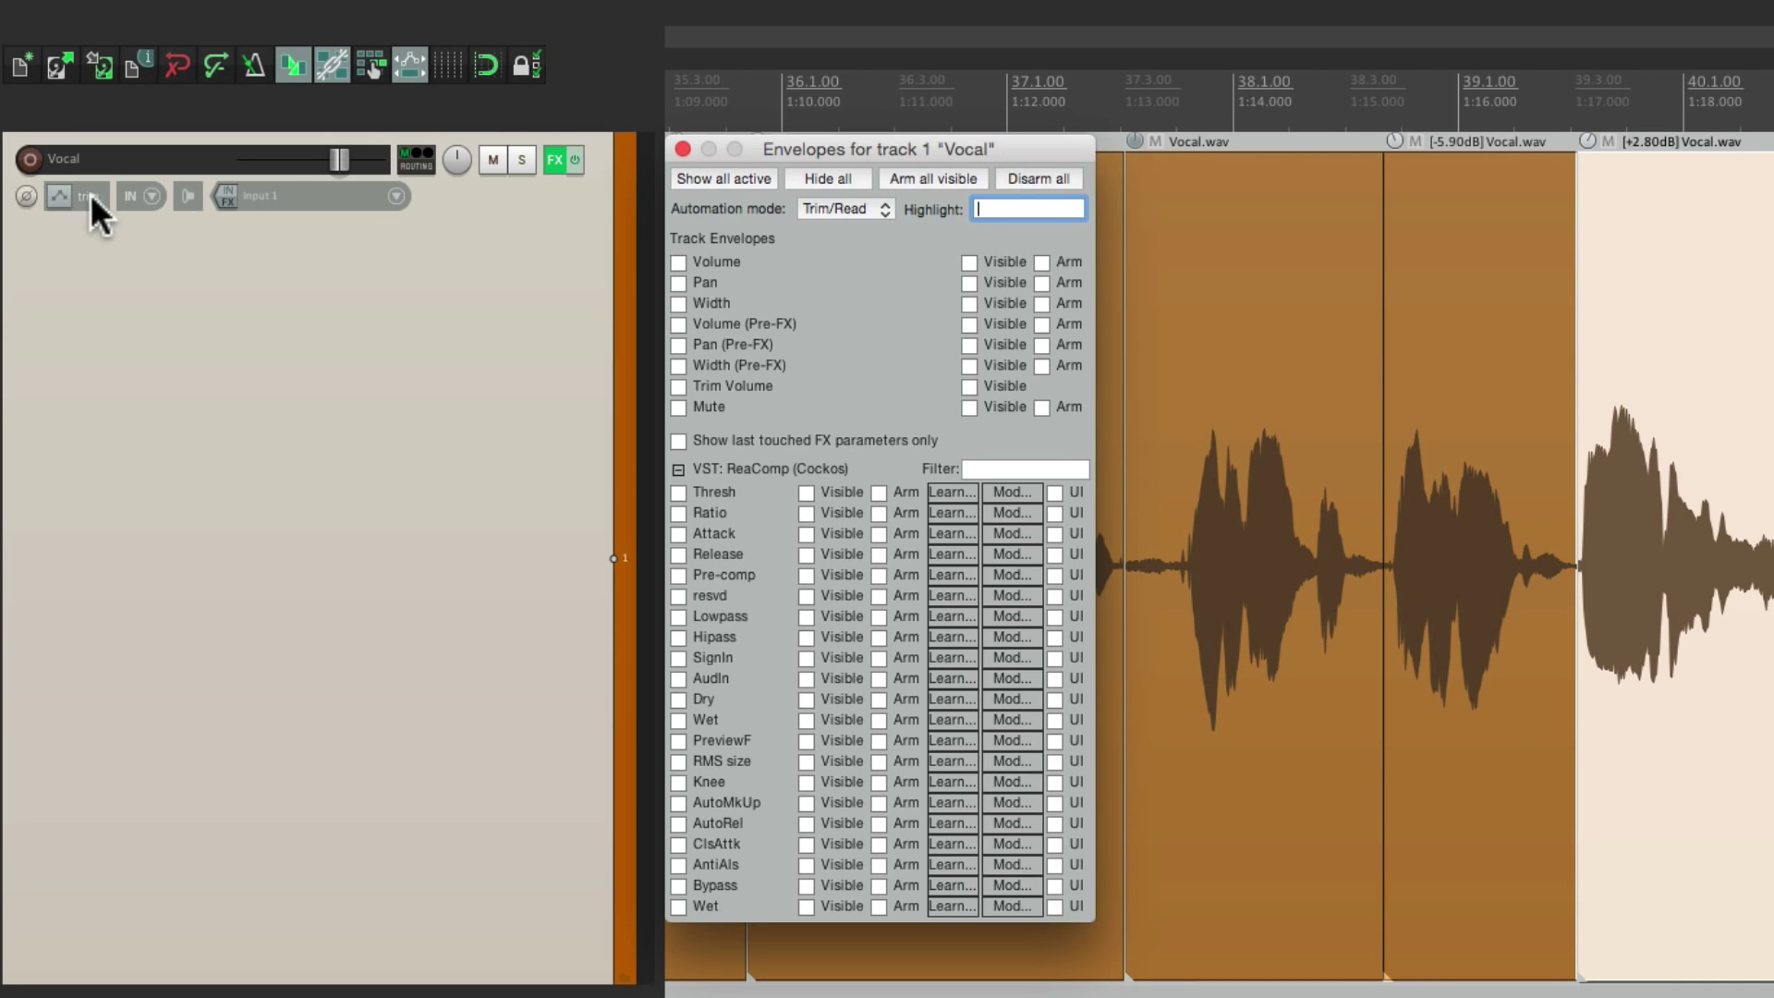
left_click(670, 320)
left_click(683, 149)
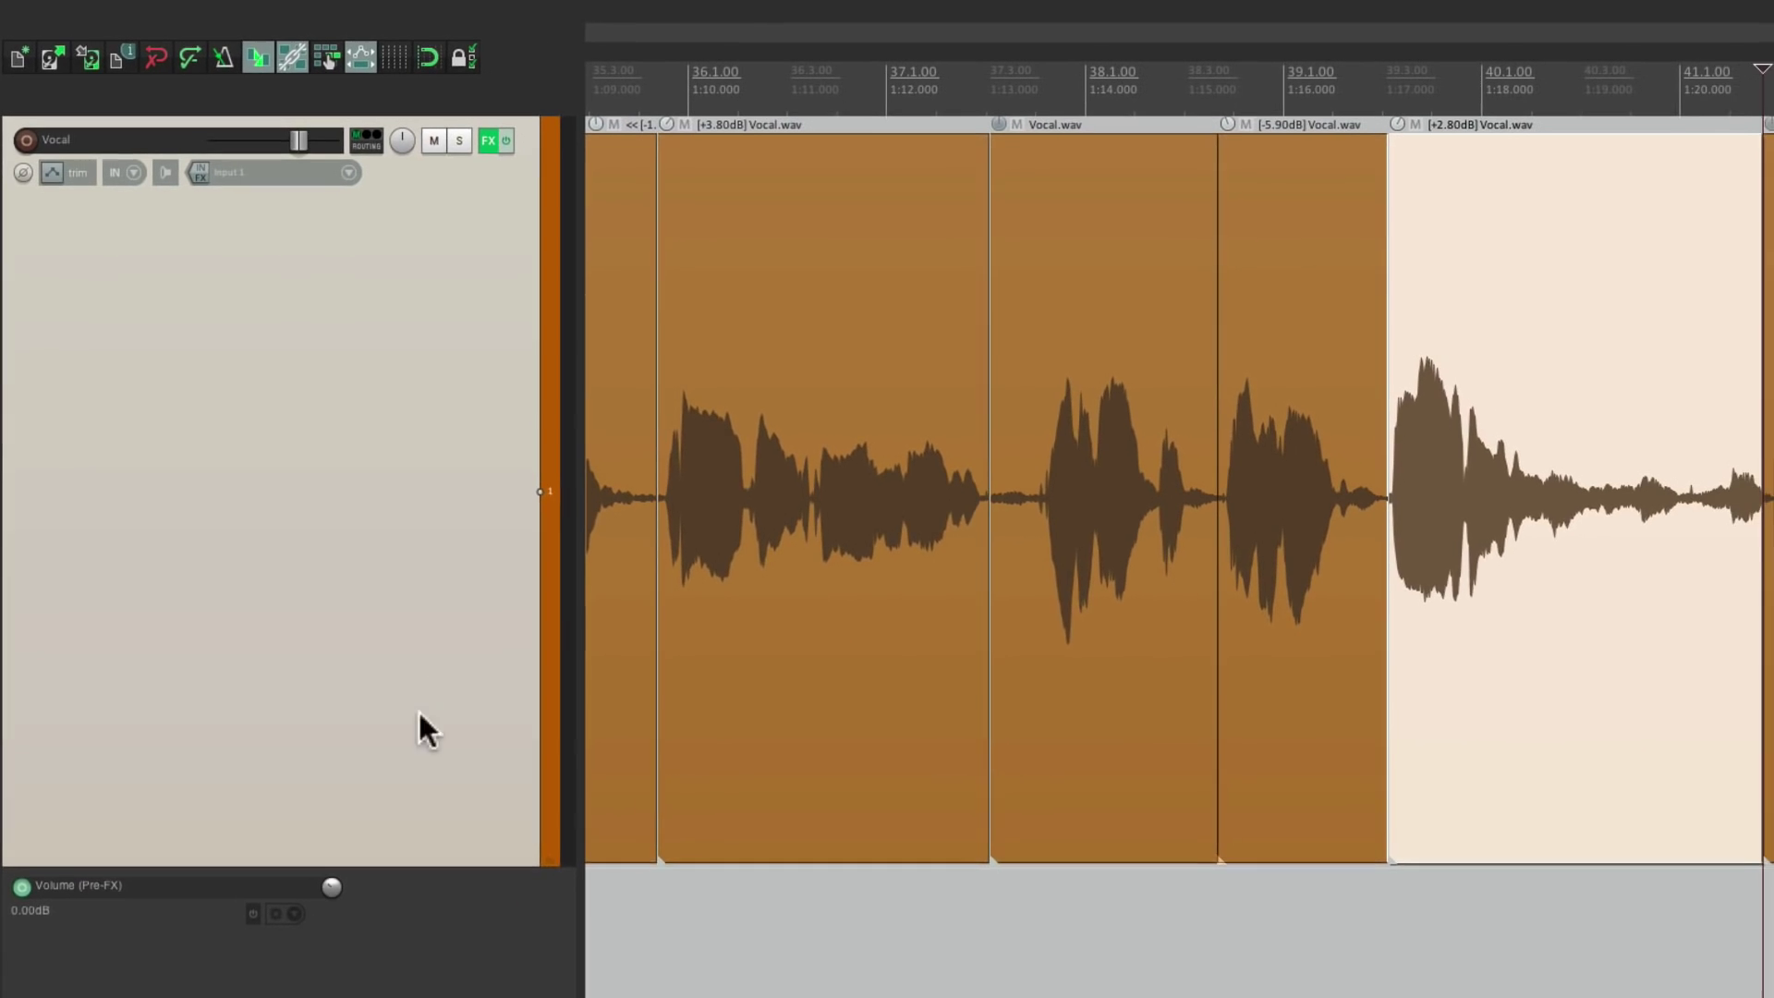
left_click_drag(450, 861, 468, 631)
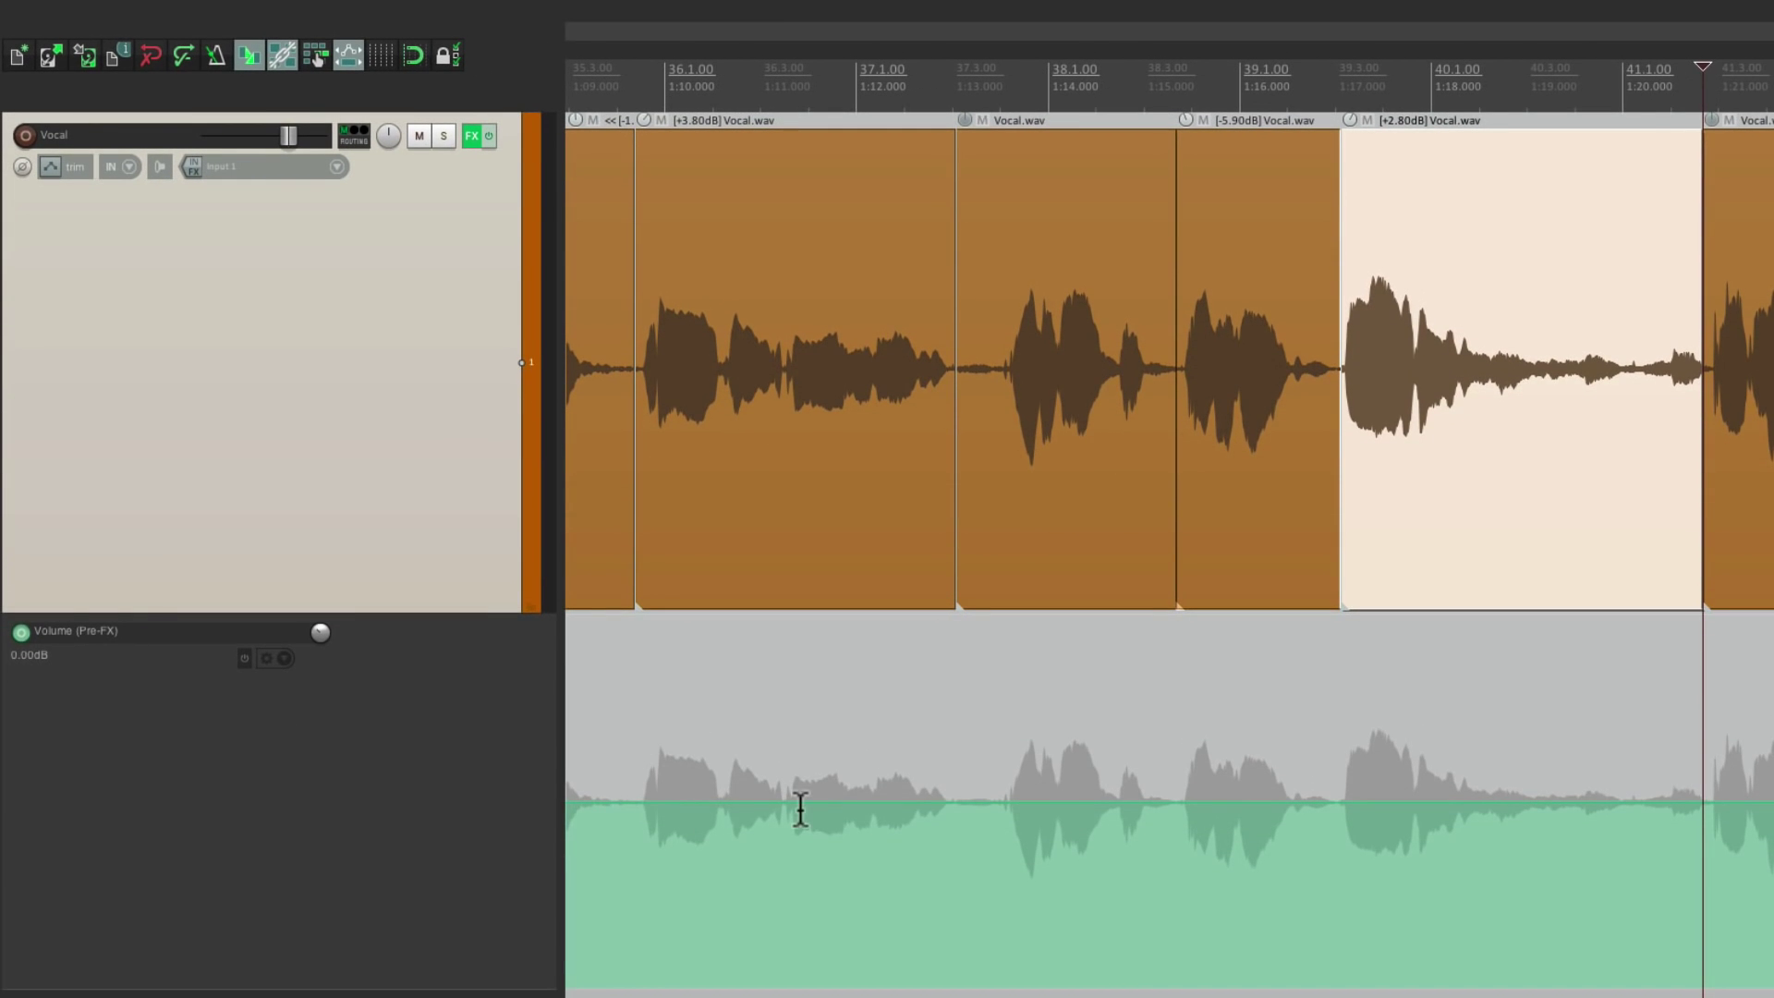
Step: Draw pre-FX volume automation from about 1:09.6 to 1:16.9, and a boost over the phrase from about 1:22.7 to 1:24.1
mouse_move(628, 801)
left_mouse_down()
mouse_move(685, 745)
mouse_move(943, 772)
mouse_move(966, 799)
mouse_move(1028, 754)
mouse_move(1184, 780)
mouse_move(1262, 721)
mouse_move(1323, 751)
left_mouse_up()
scroll(1282, 740, "right", 8)
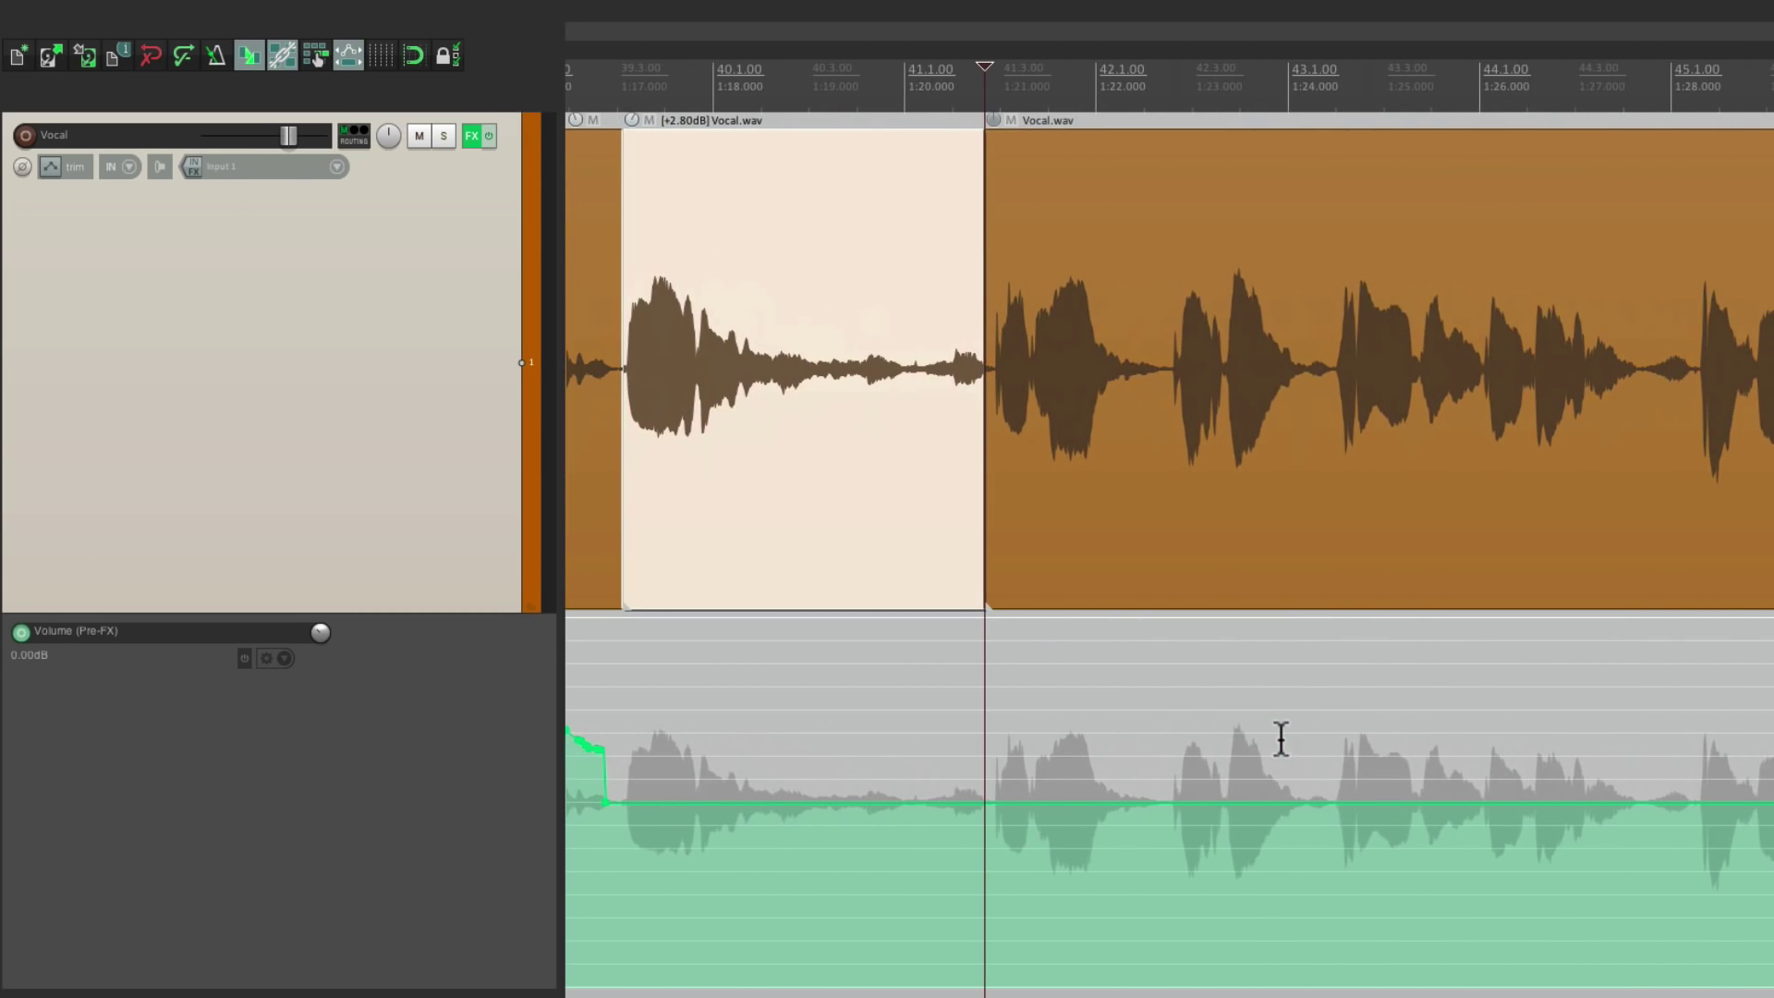
left_click_drag(1163, 801, 1296, 732)
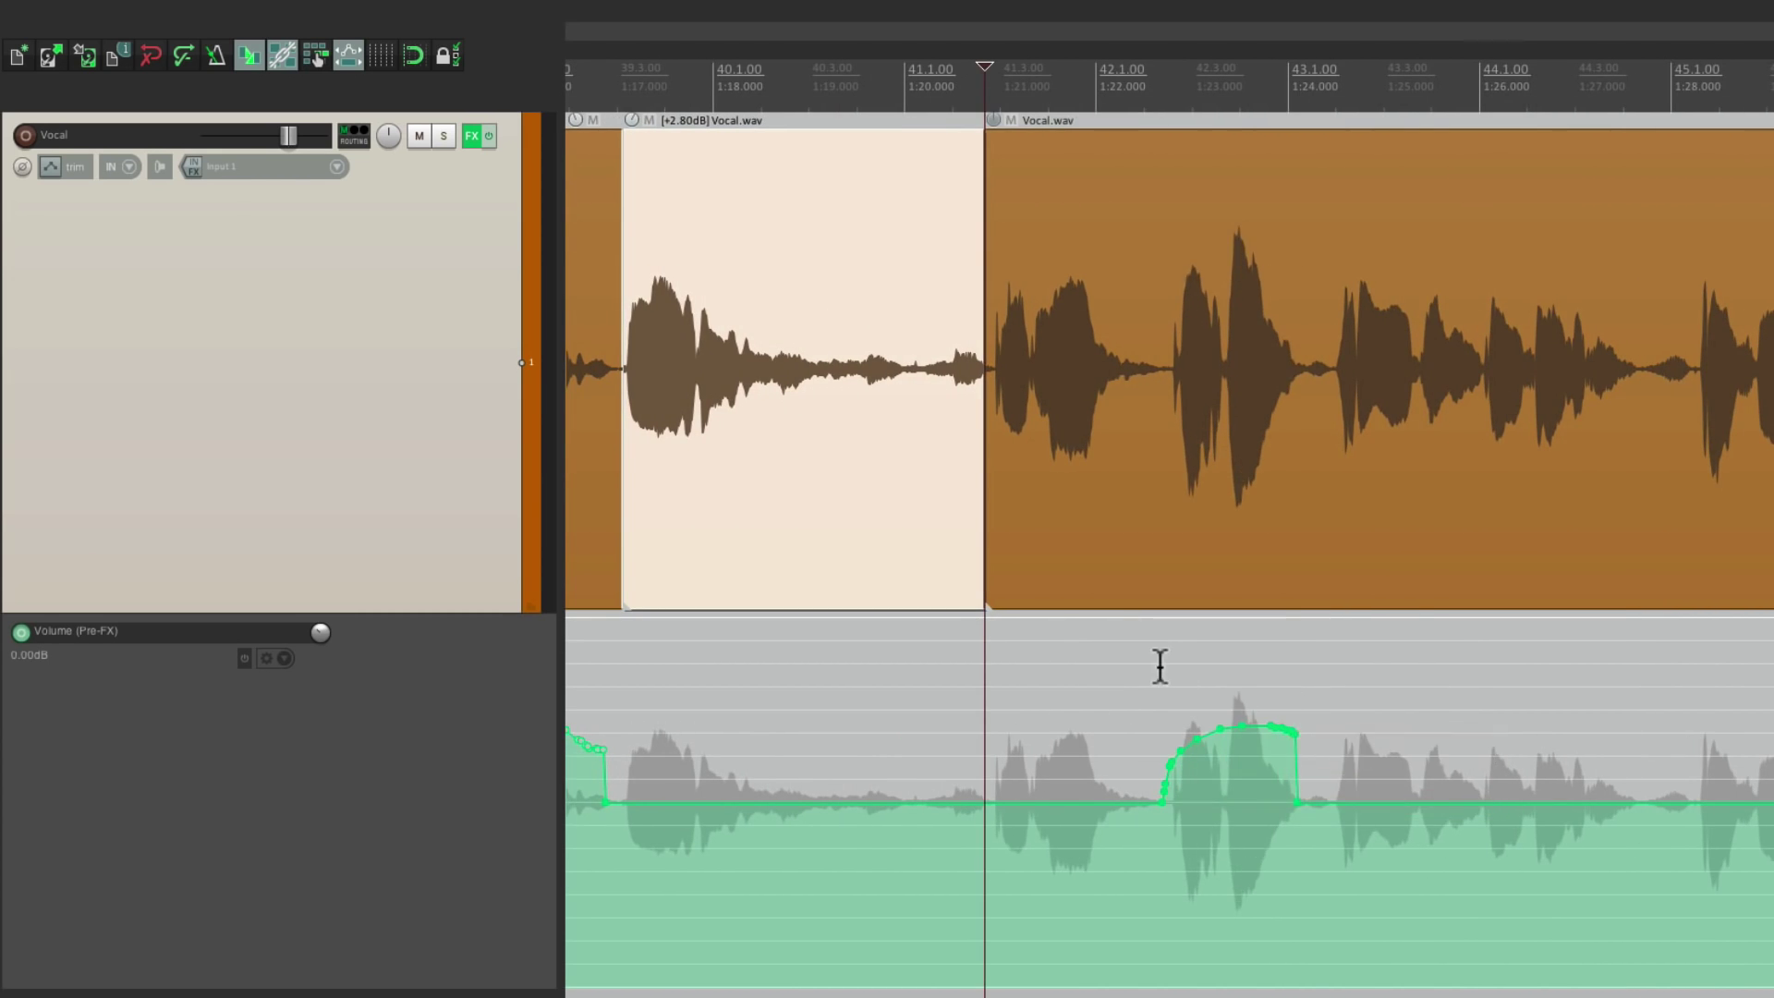
Step: Isolate the quiet phrase around 47.1.00 with splits at about 1:31.4 and 1:33.275, and raise its item volume
scroll(1146, 490, "right", 8)
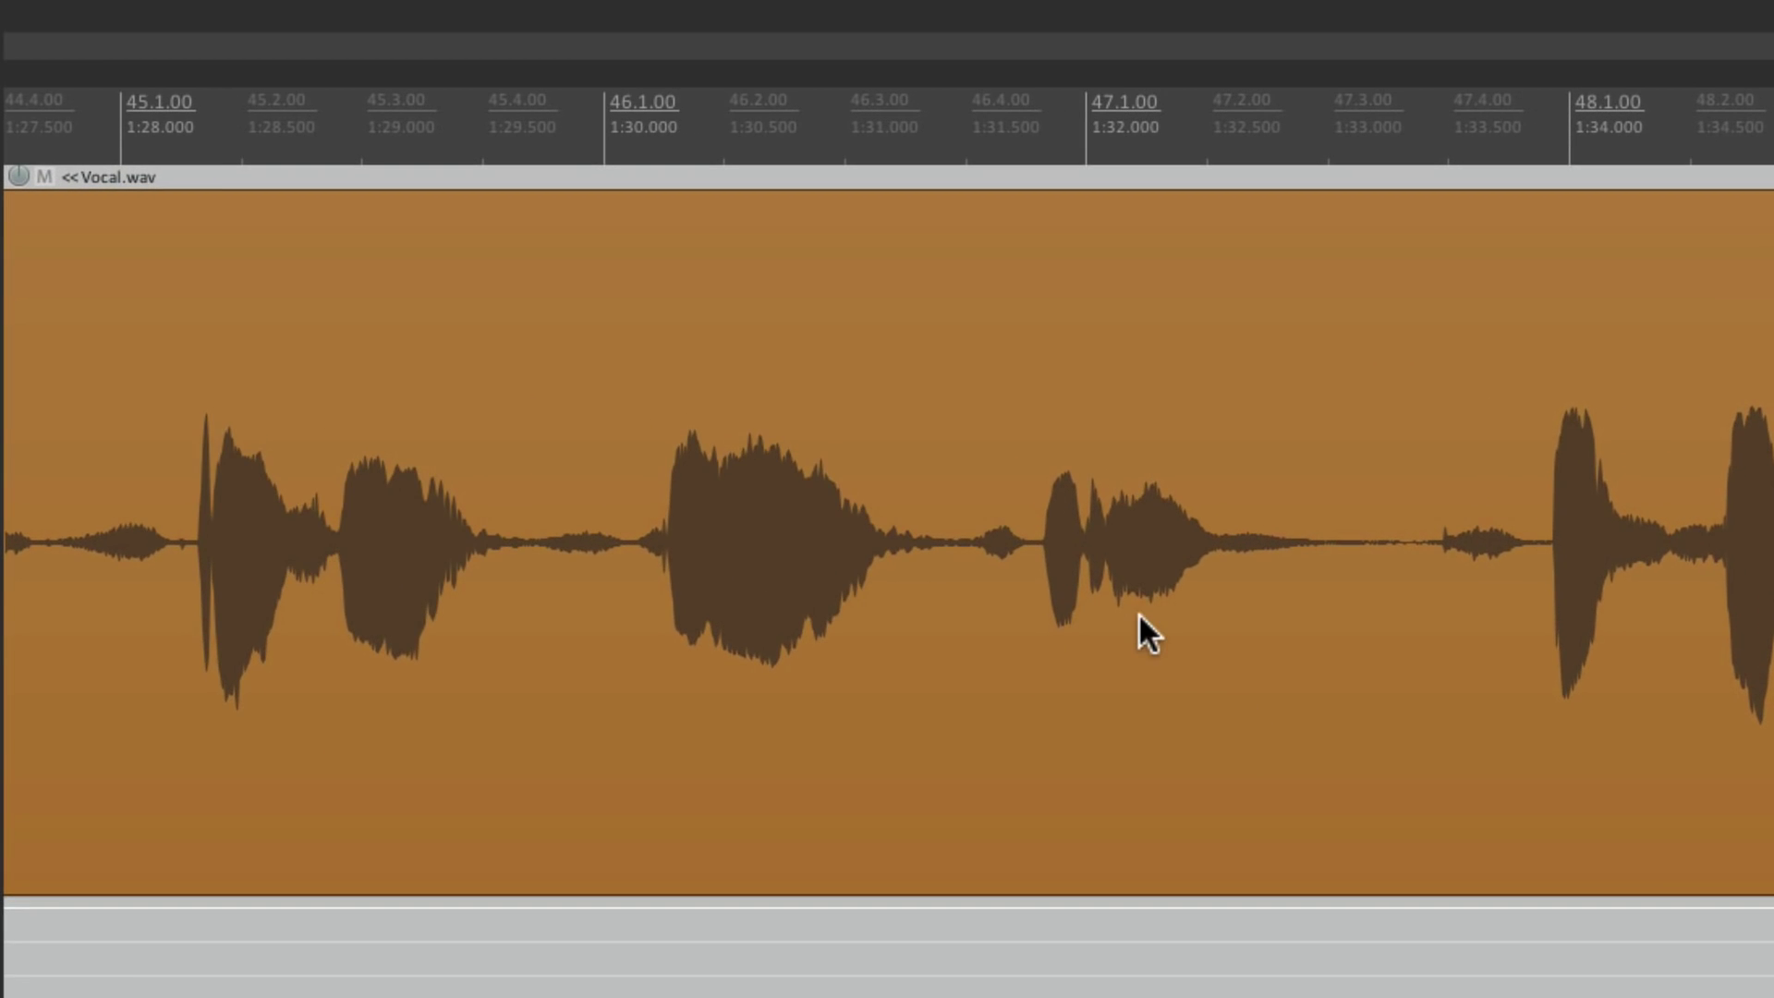
left_click(942, 594)
key("s")
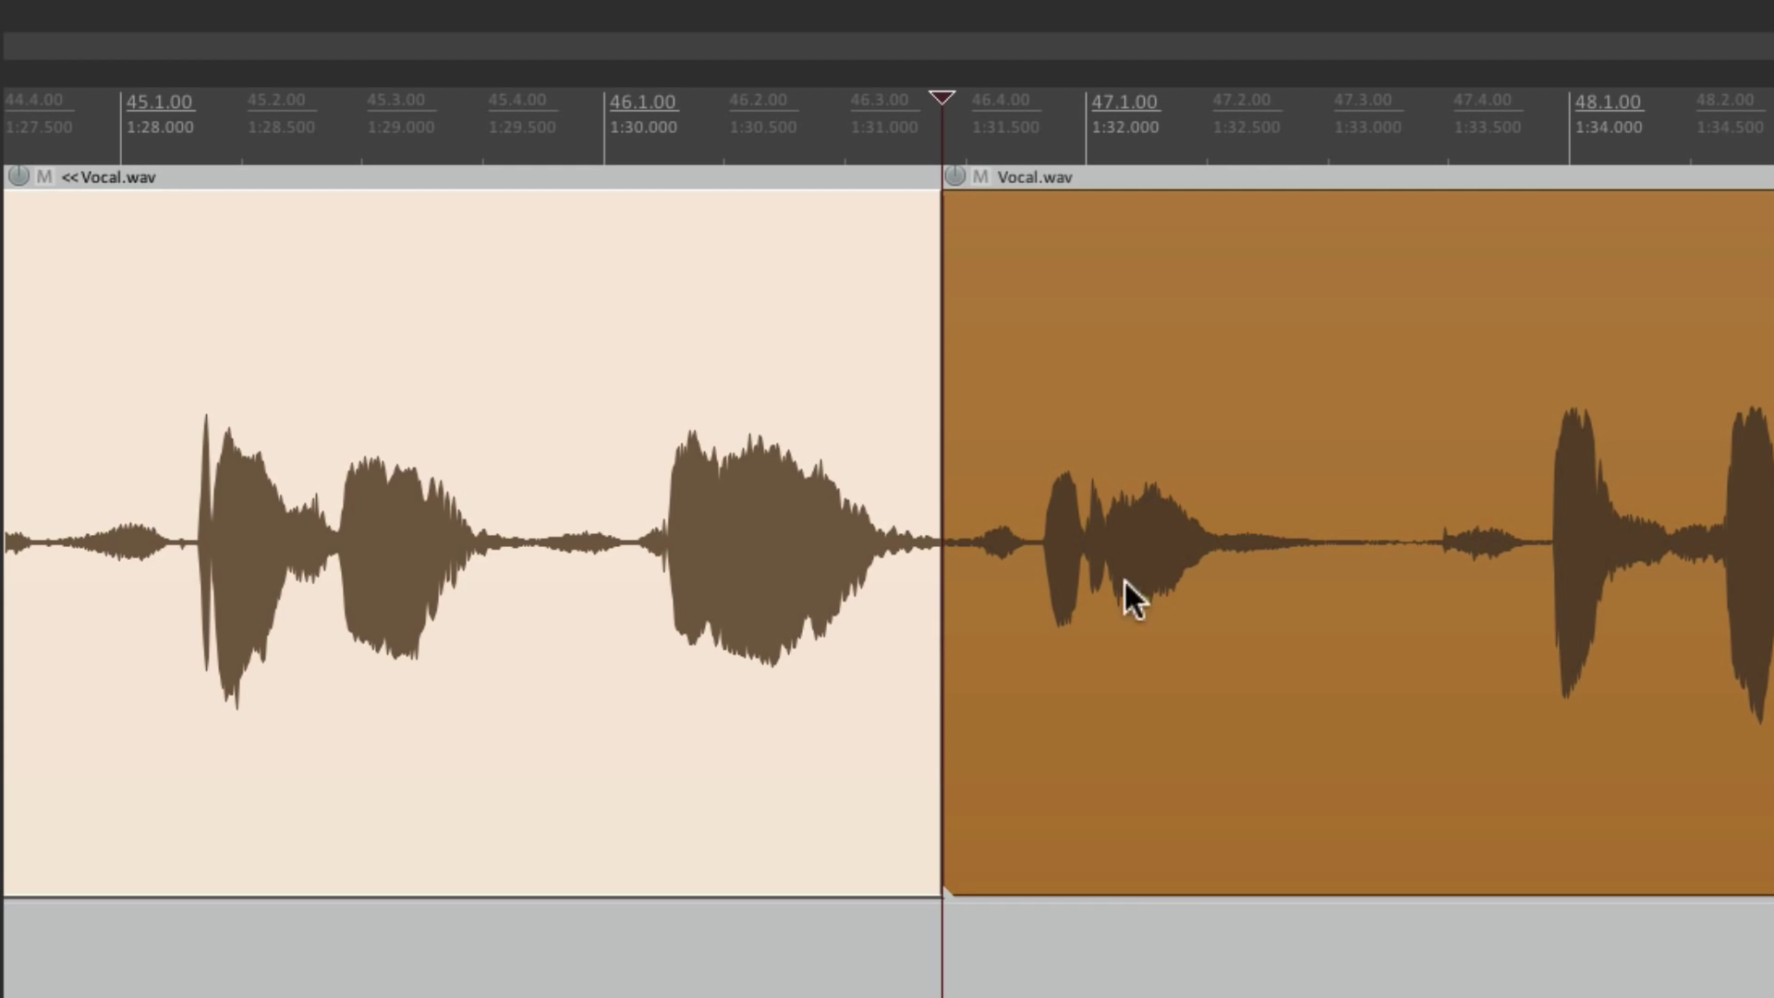
left_click(1394, 554)
key("s")
left_click_drag(954, 173, 958, 104)
Step: Create a MIDI item on the Vocal track from about 0:41 to 0:51.6 and draw four rising notes in it
scroll(901, 669, "down", 4)
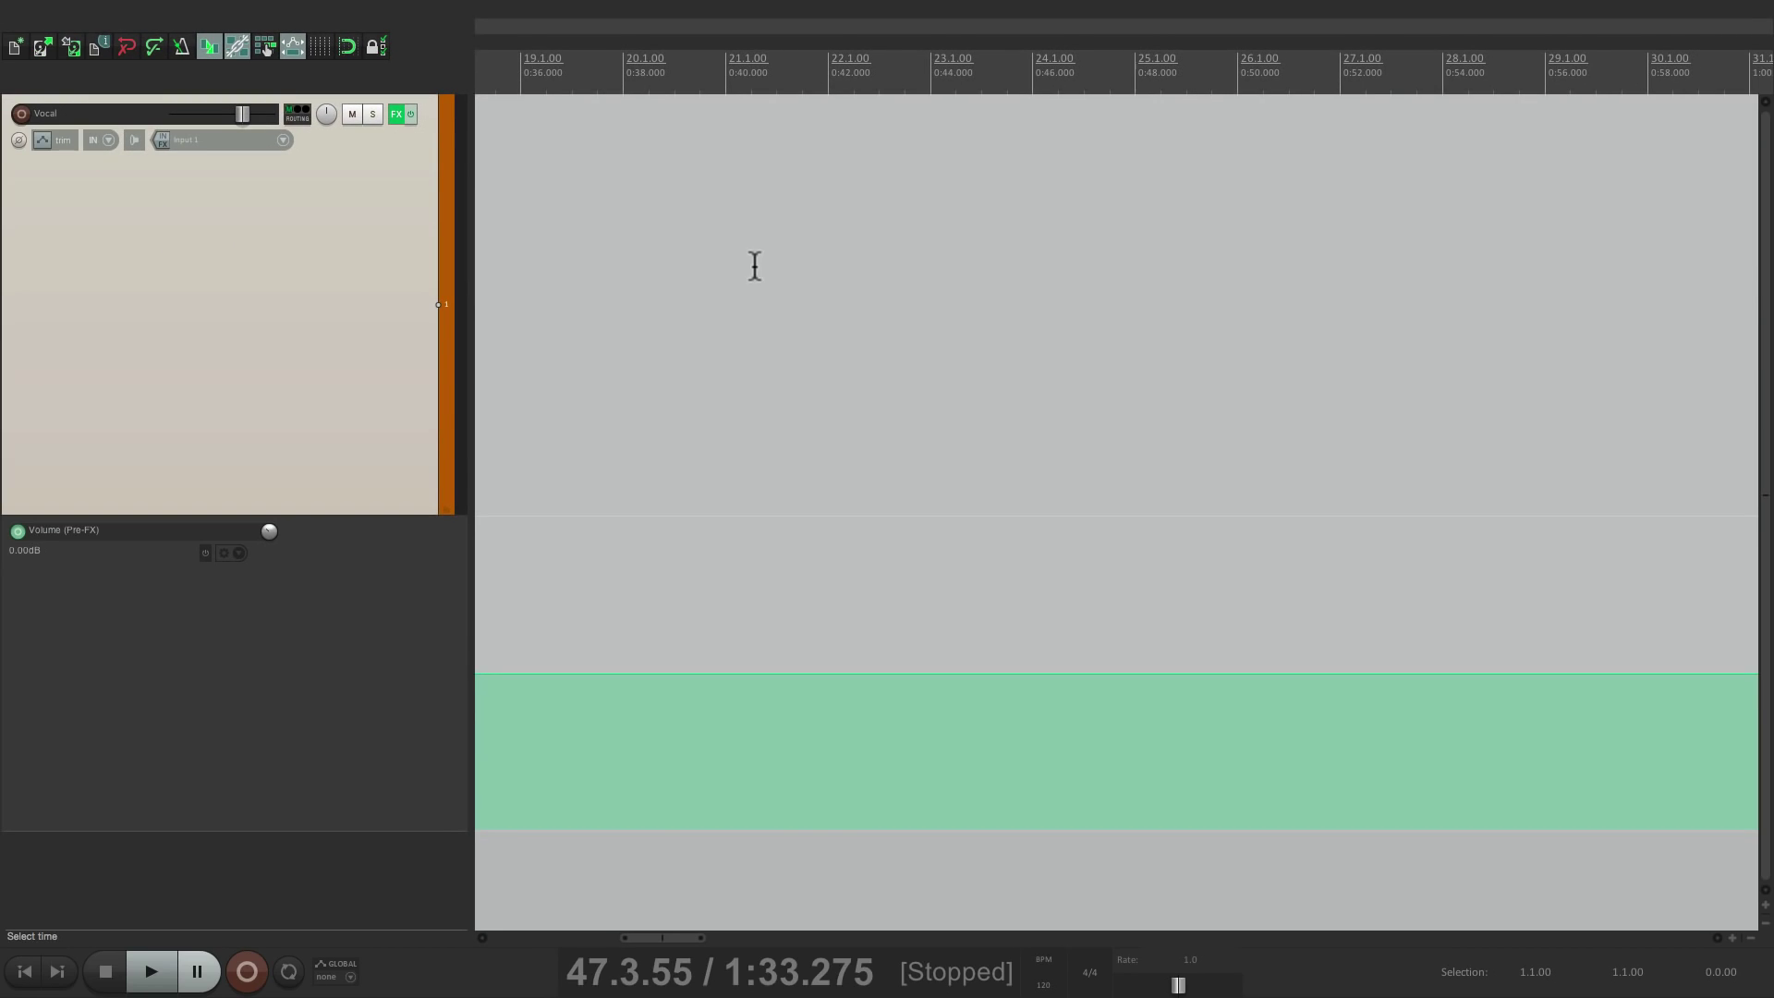
left_click_drag(781, 231, 1327, 249)
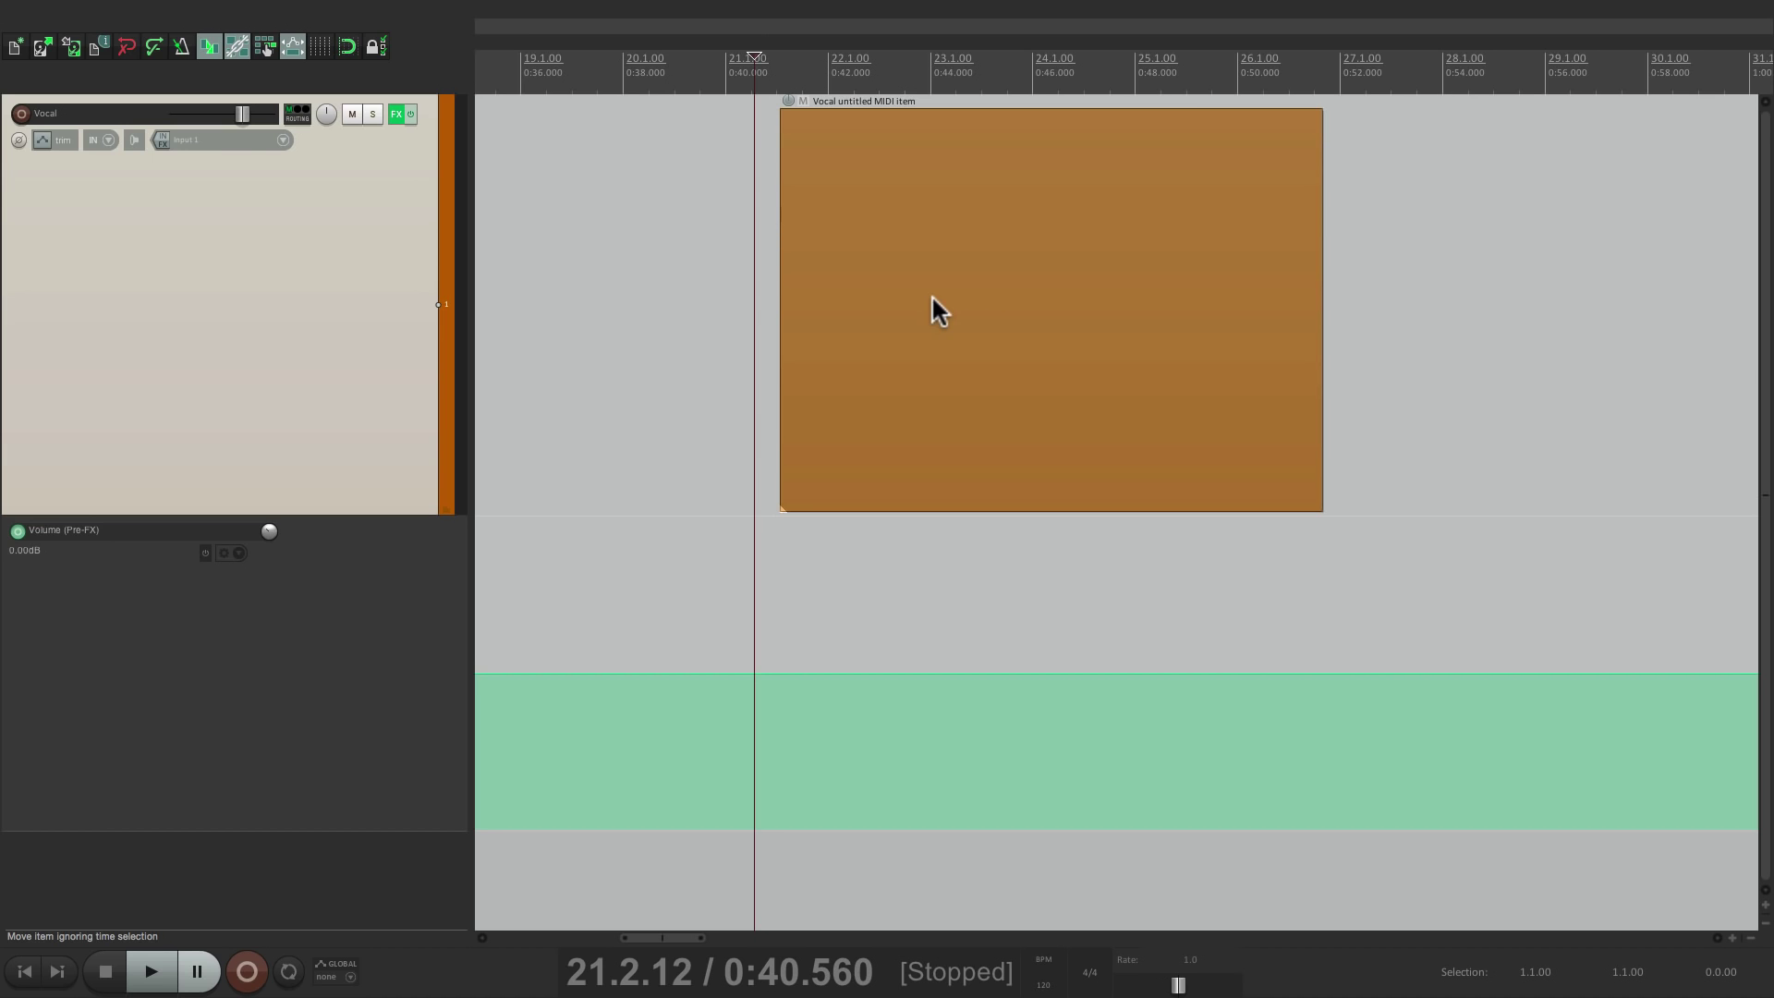
double_click(859, 236)
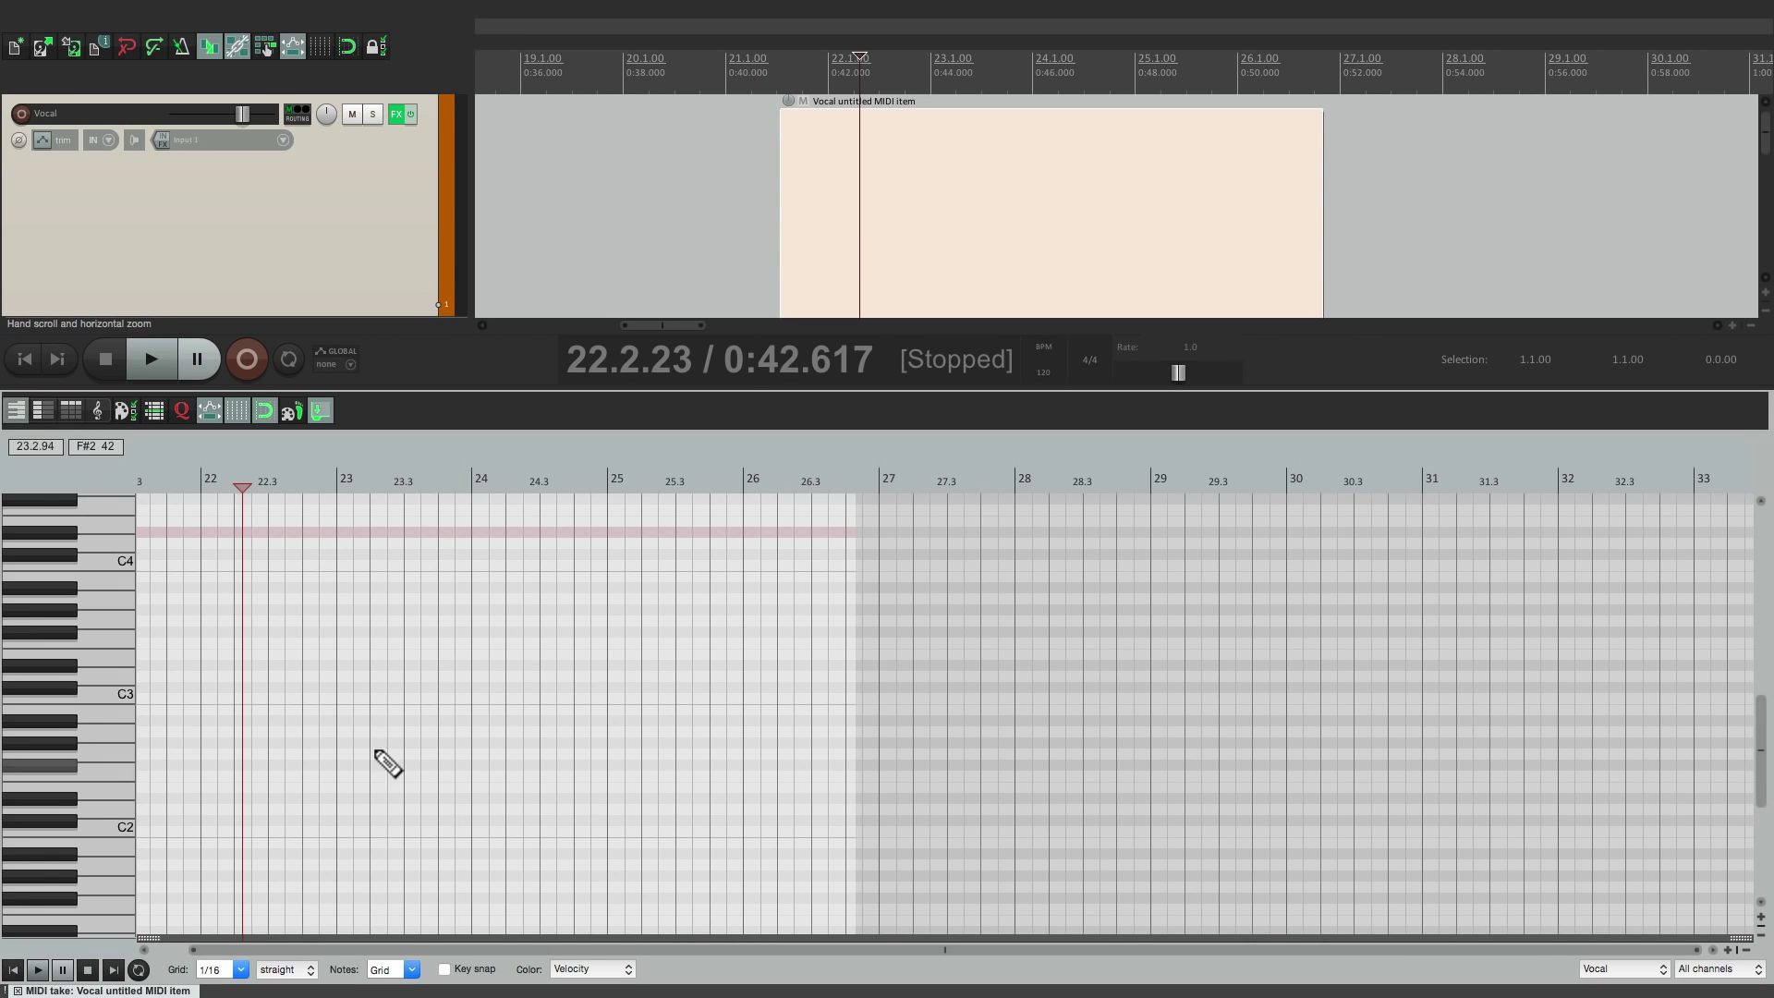
left_click_drag(262, 732, 353, 732)
mouse_move(355, 665)
left_mouse_down()
mouse_move(438, 665)
mouse_move(564, 610)
mouse_move(840, 579)
left_mouse_up()
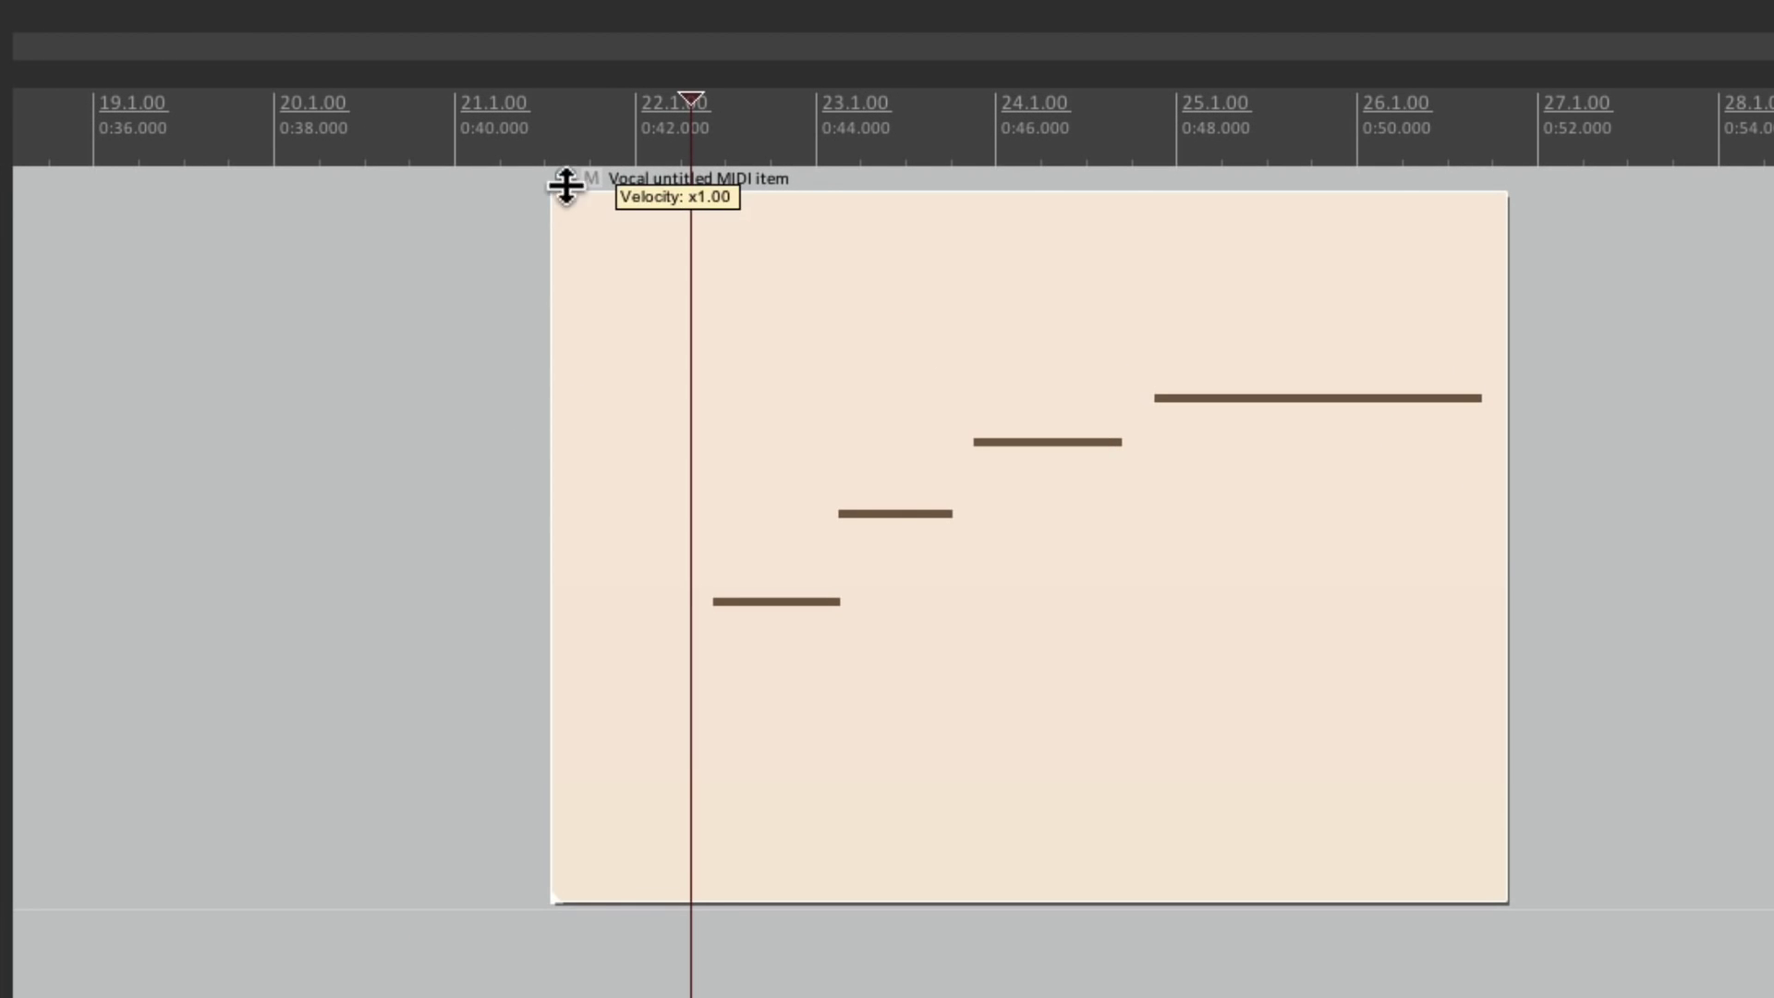
Step: Raise the MIDI item's velocity scaling to x1.97 with its item knob, and turn it down again
left_click_drag(566, 182, 528, 91)
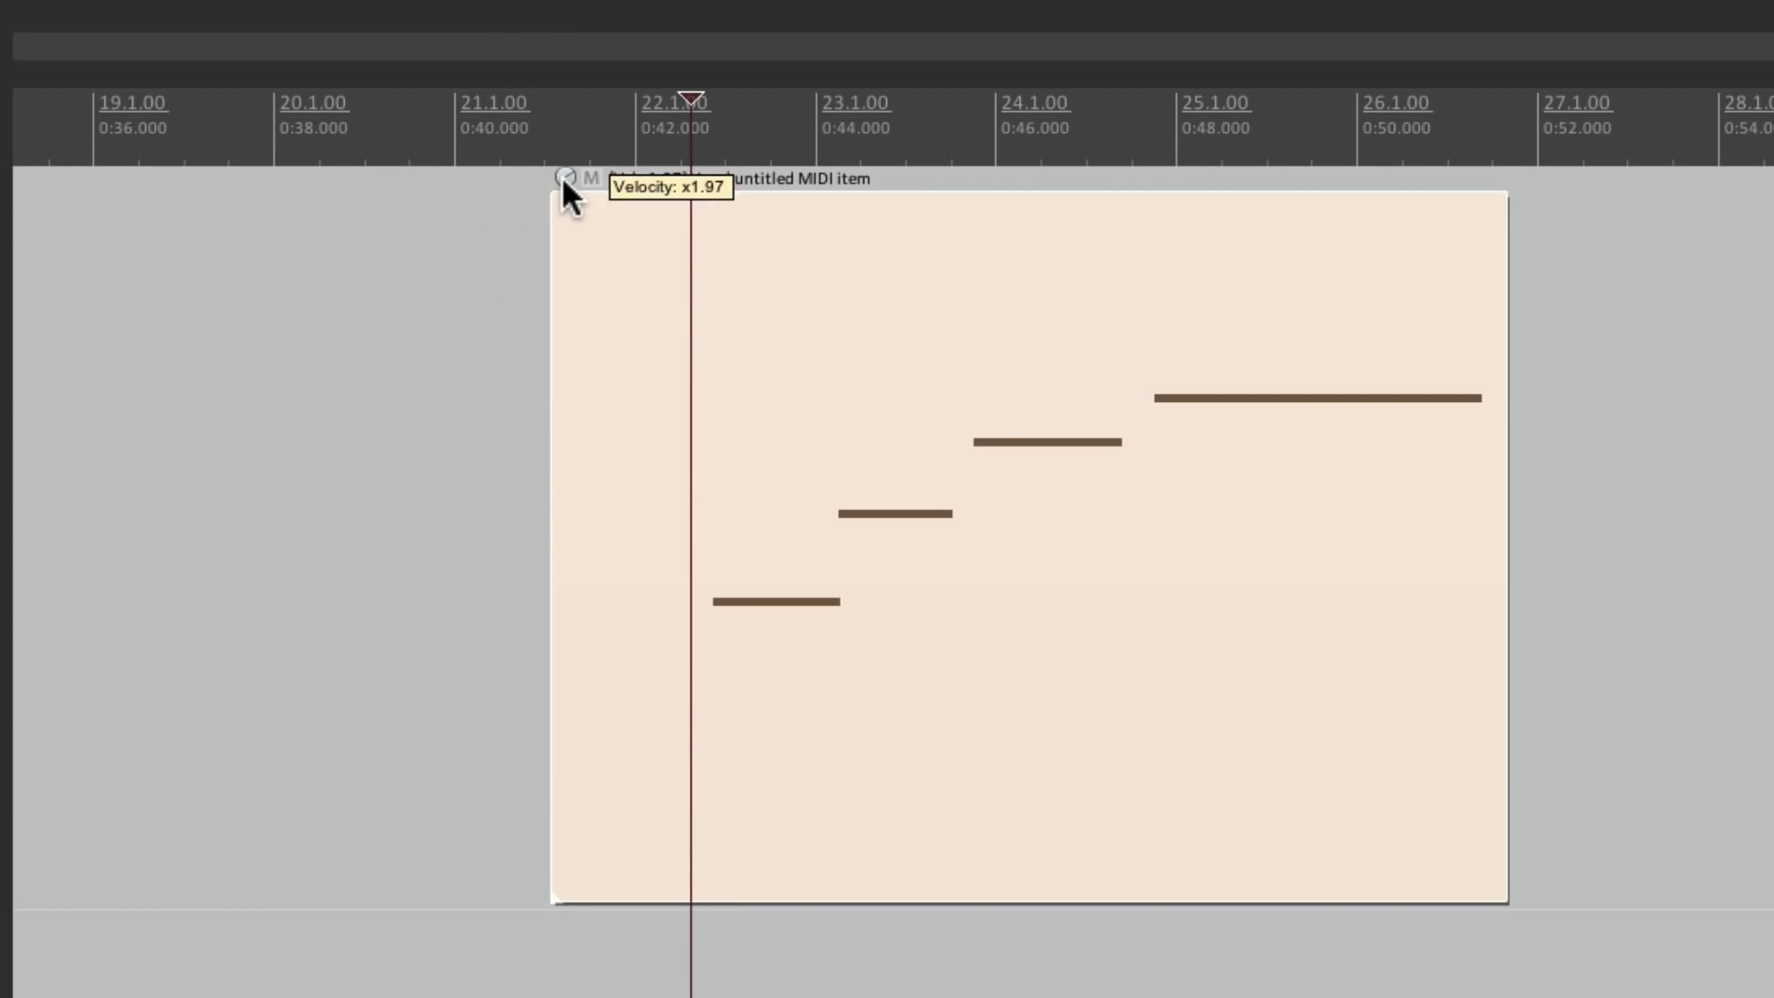
left_click_drag(563, 198, 511, 400)
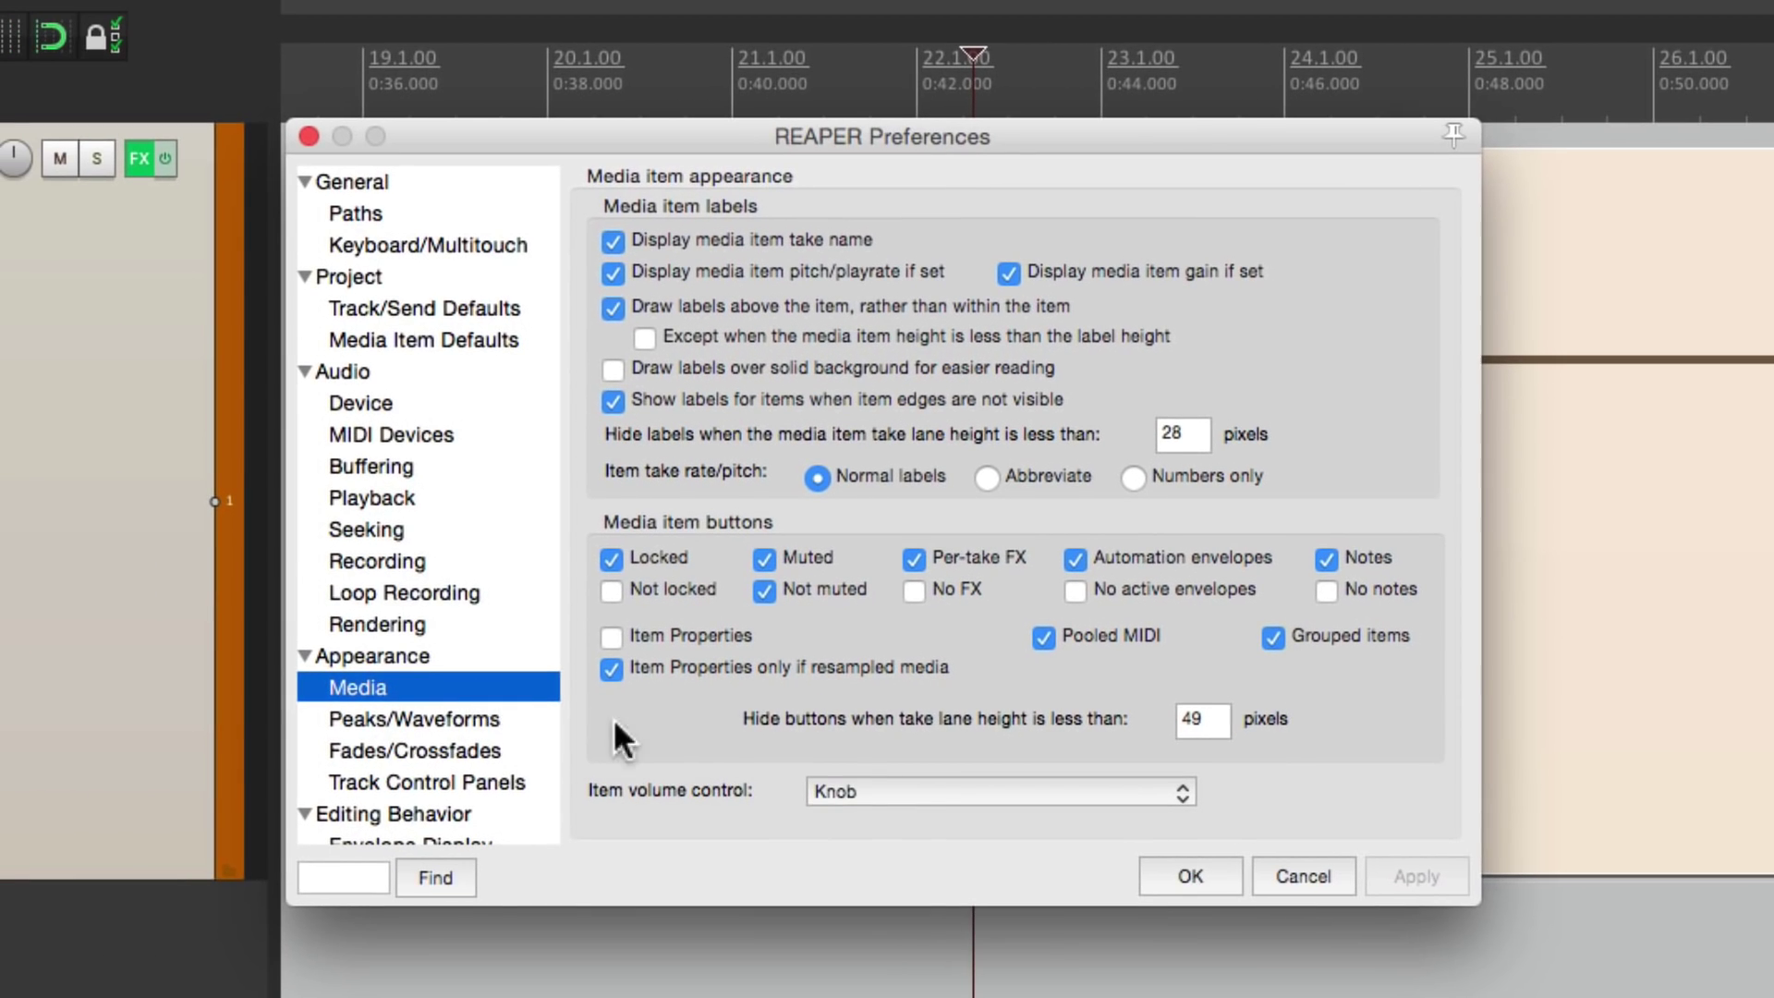
Step: Set the item volume control preference to Handle: +0dB is top of item, and try the handle on the MIDI item
left_click(647, 814)
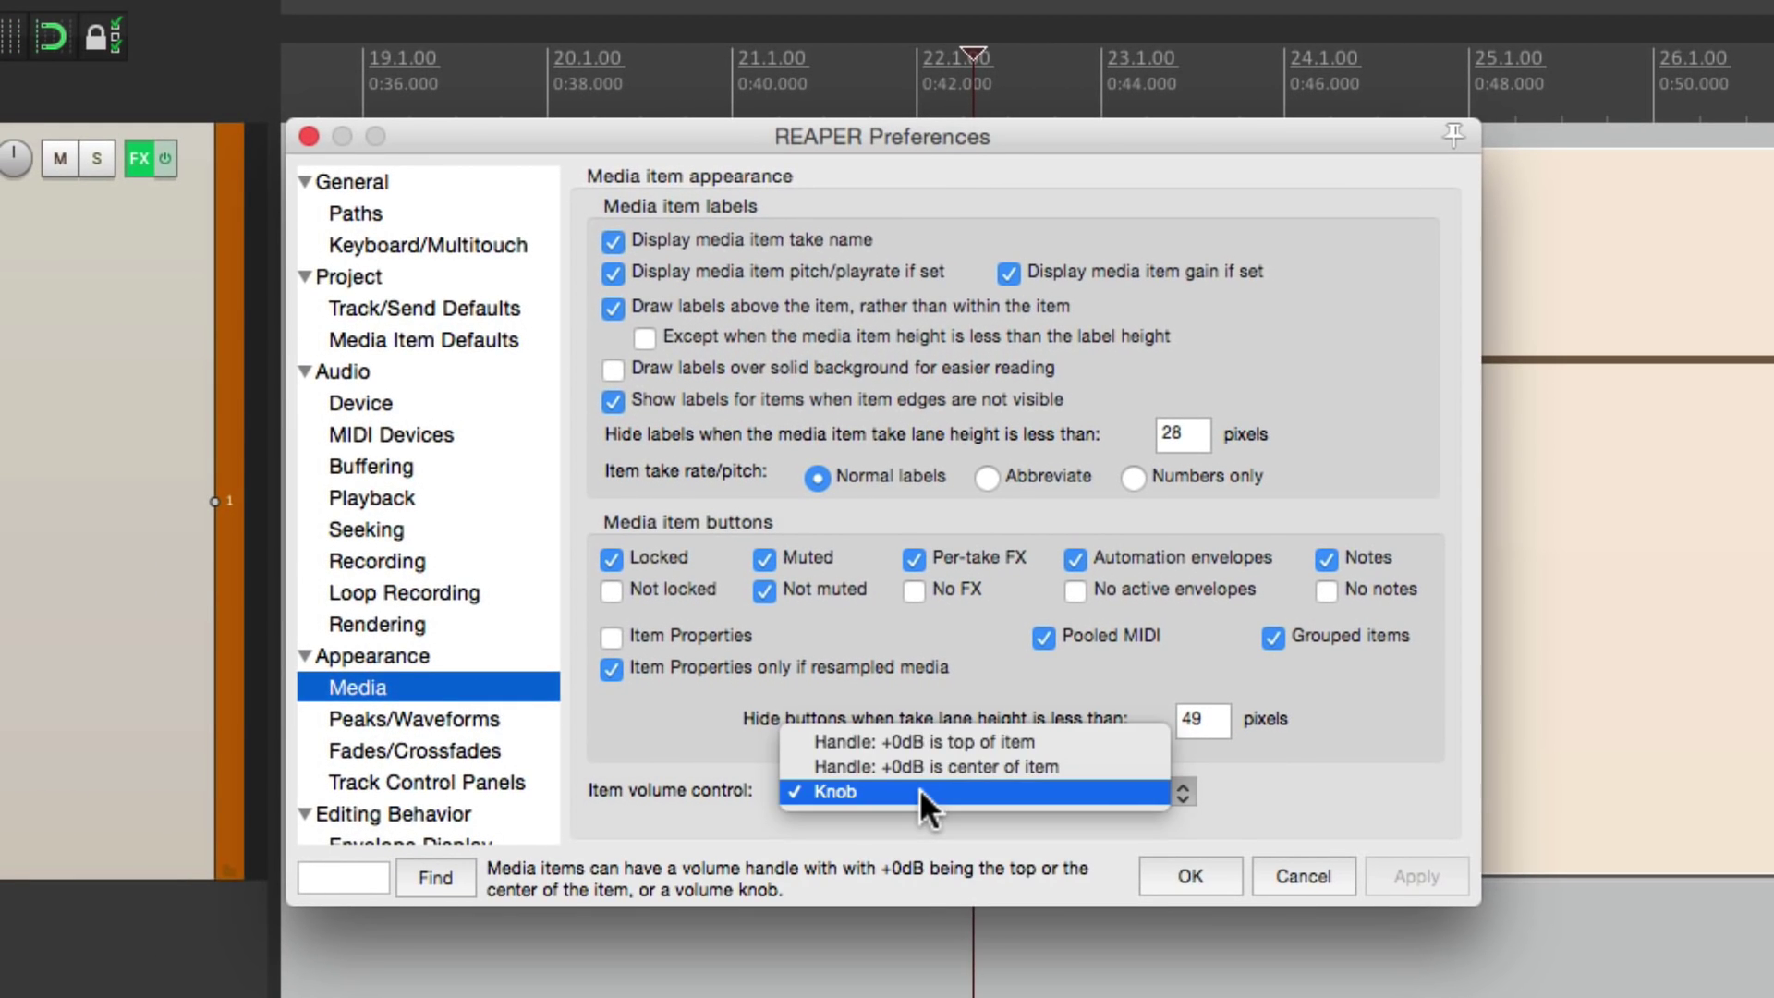
left_click(1061, 730)
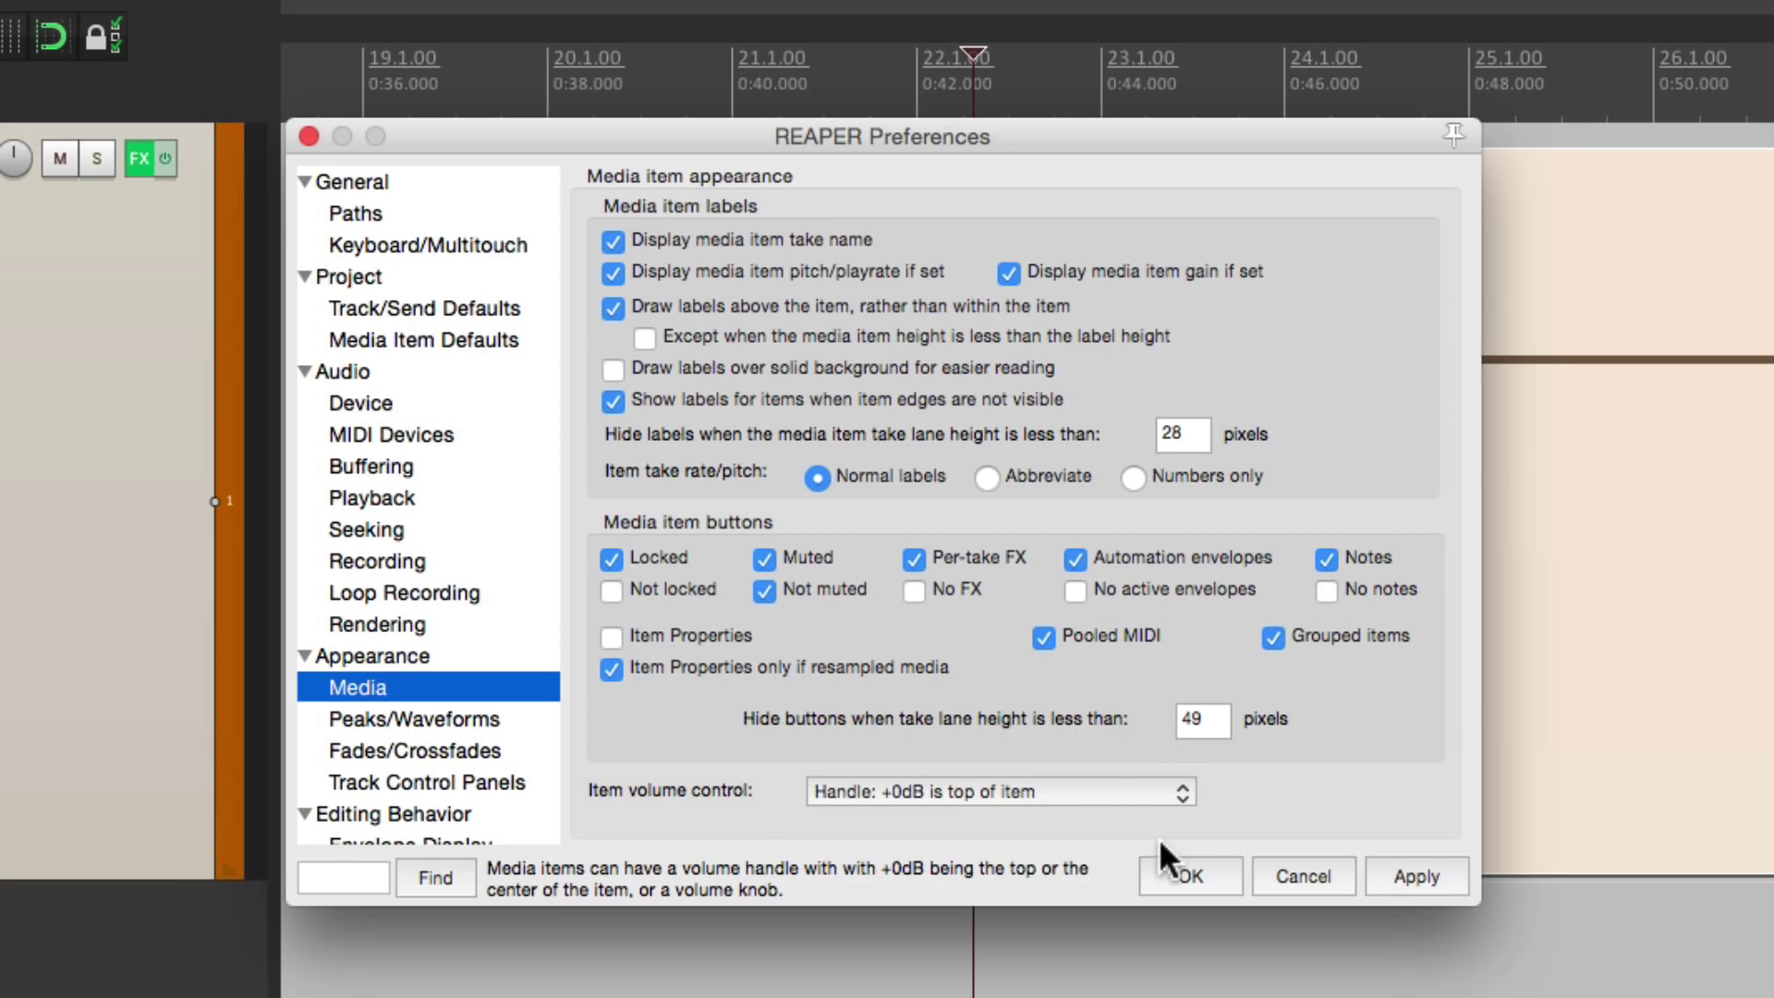
left_click(1191, 876)
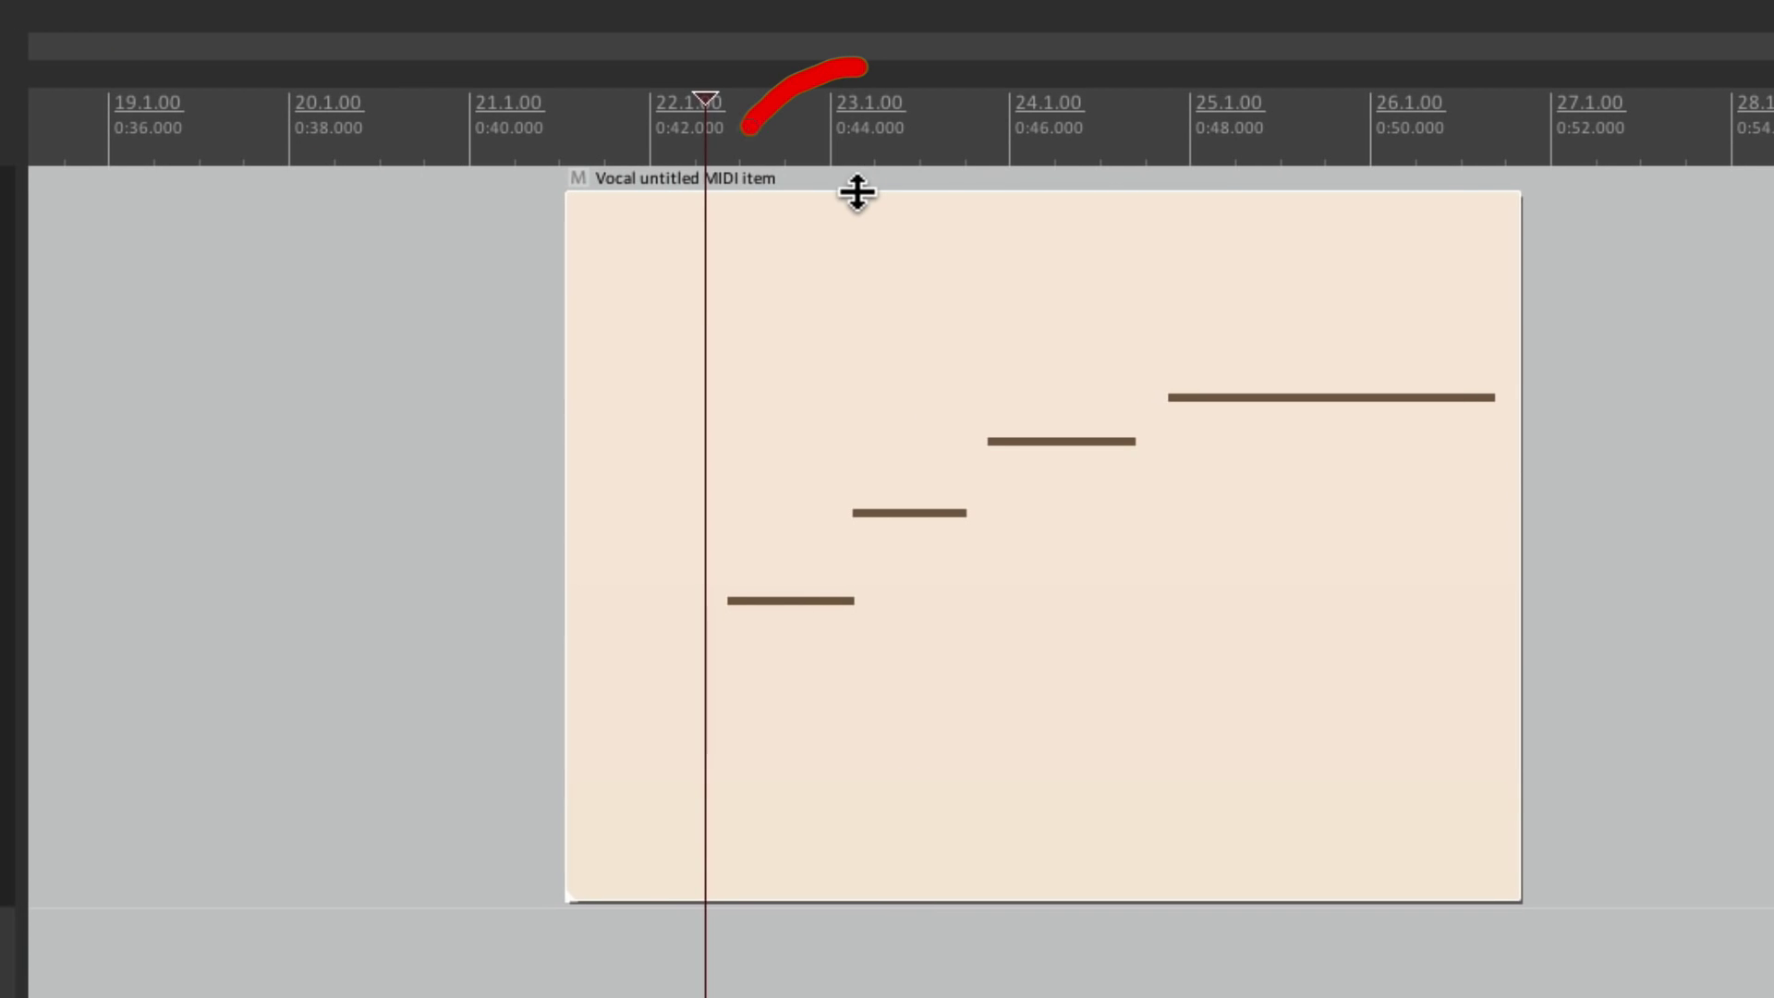
mouse_move(858, 192)
left_mouse_down()
mouse_move(841, 514)
mouse_move(832, 87)
left_mouse_up()
Step: Set the item volume control preference to Handle: +0dB is center of item, and lower the MIDI item's velocity scaling to x0.82
key("super+comma")
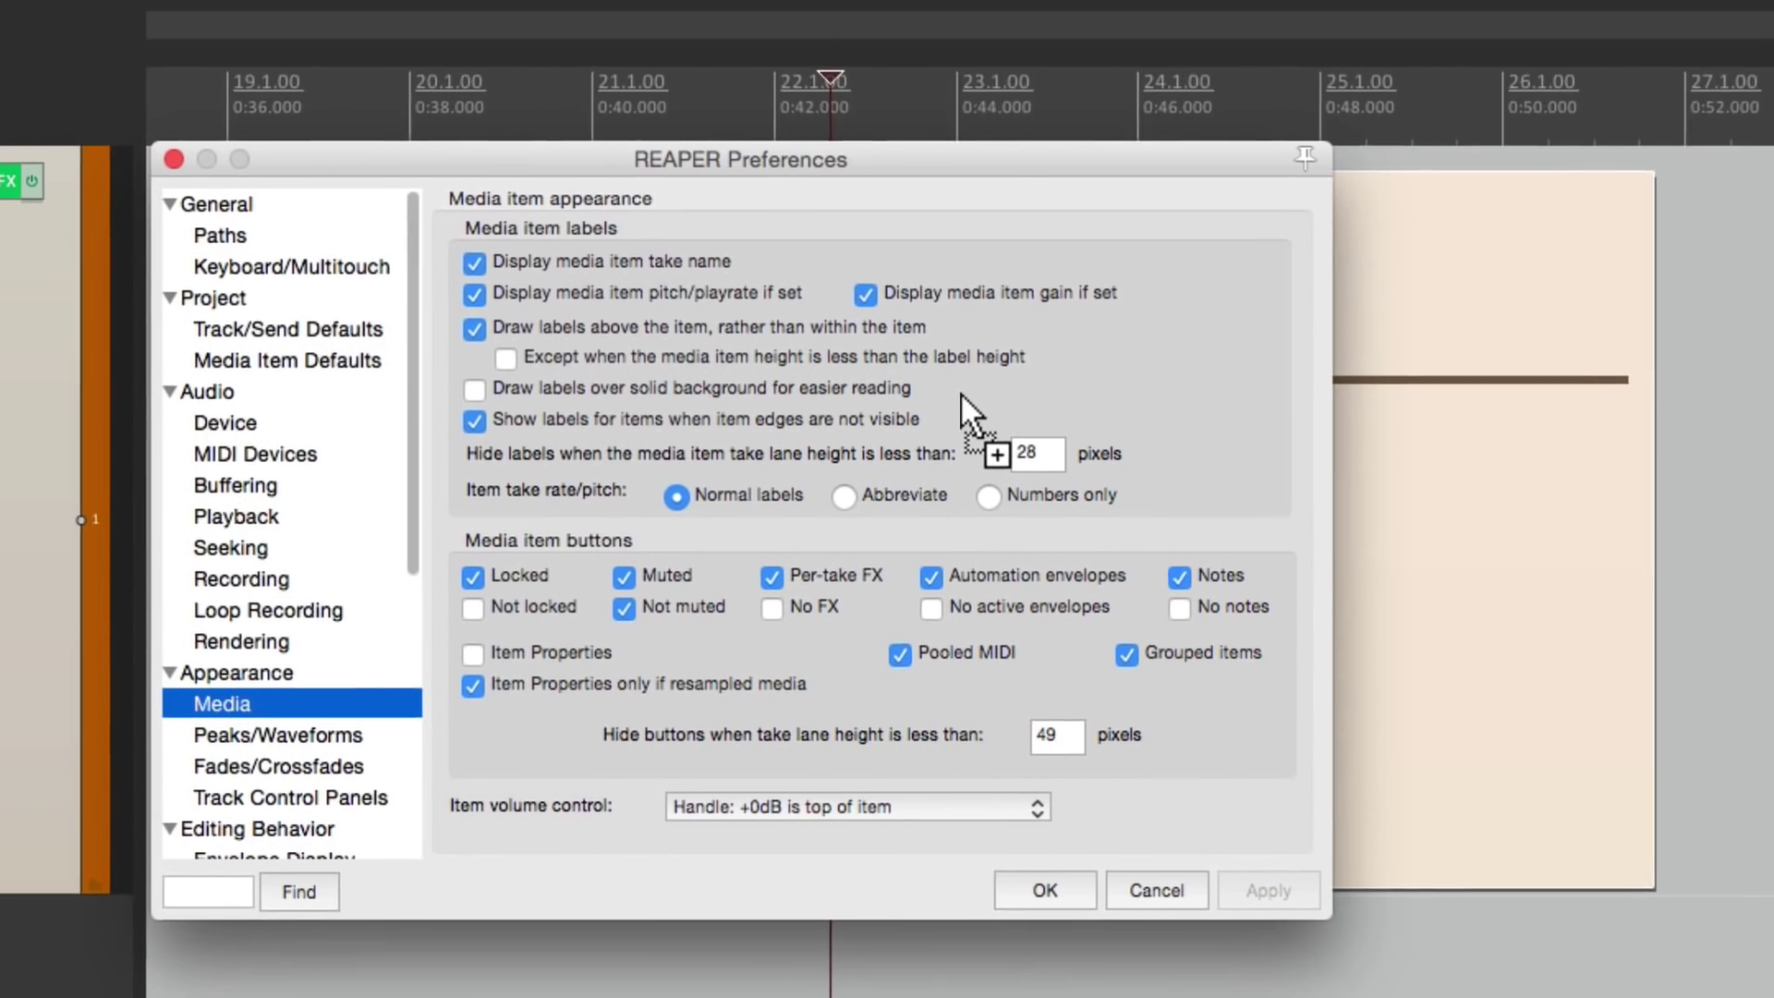
left_click(1002, 789)
left_click(1030, 817)
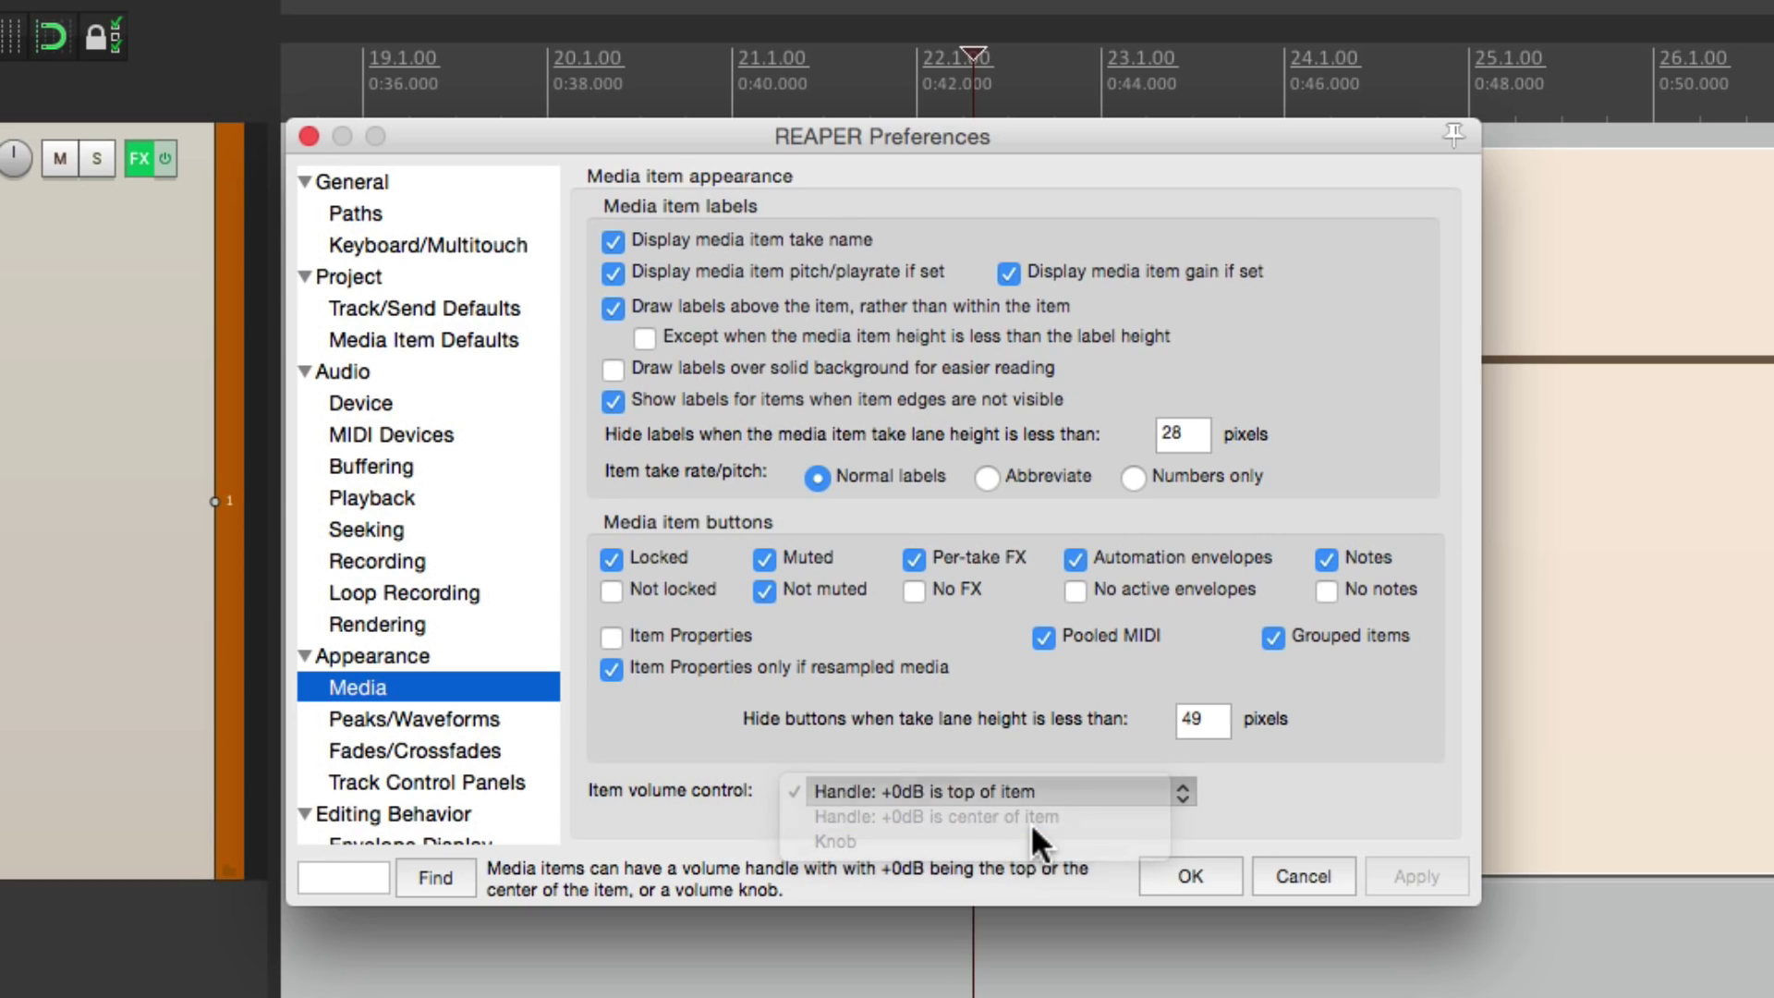
left_click(1174, 876)
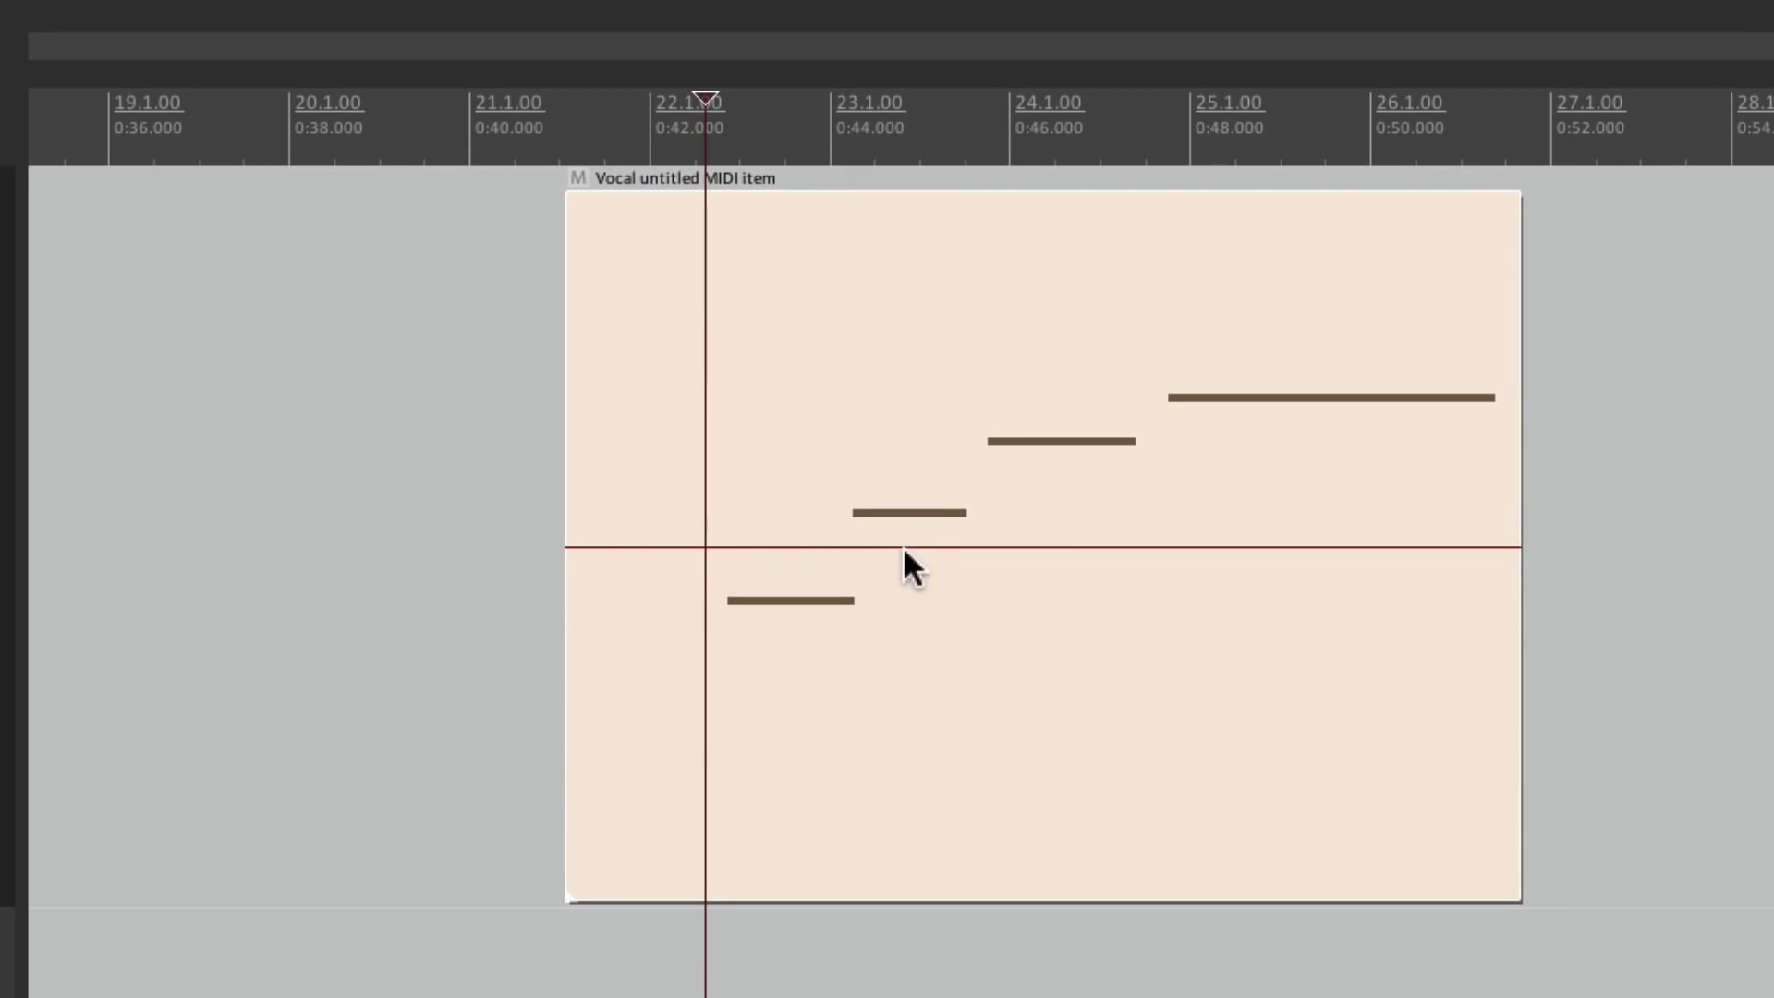
left_click_drag(903, 547, 889, 612)
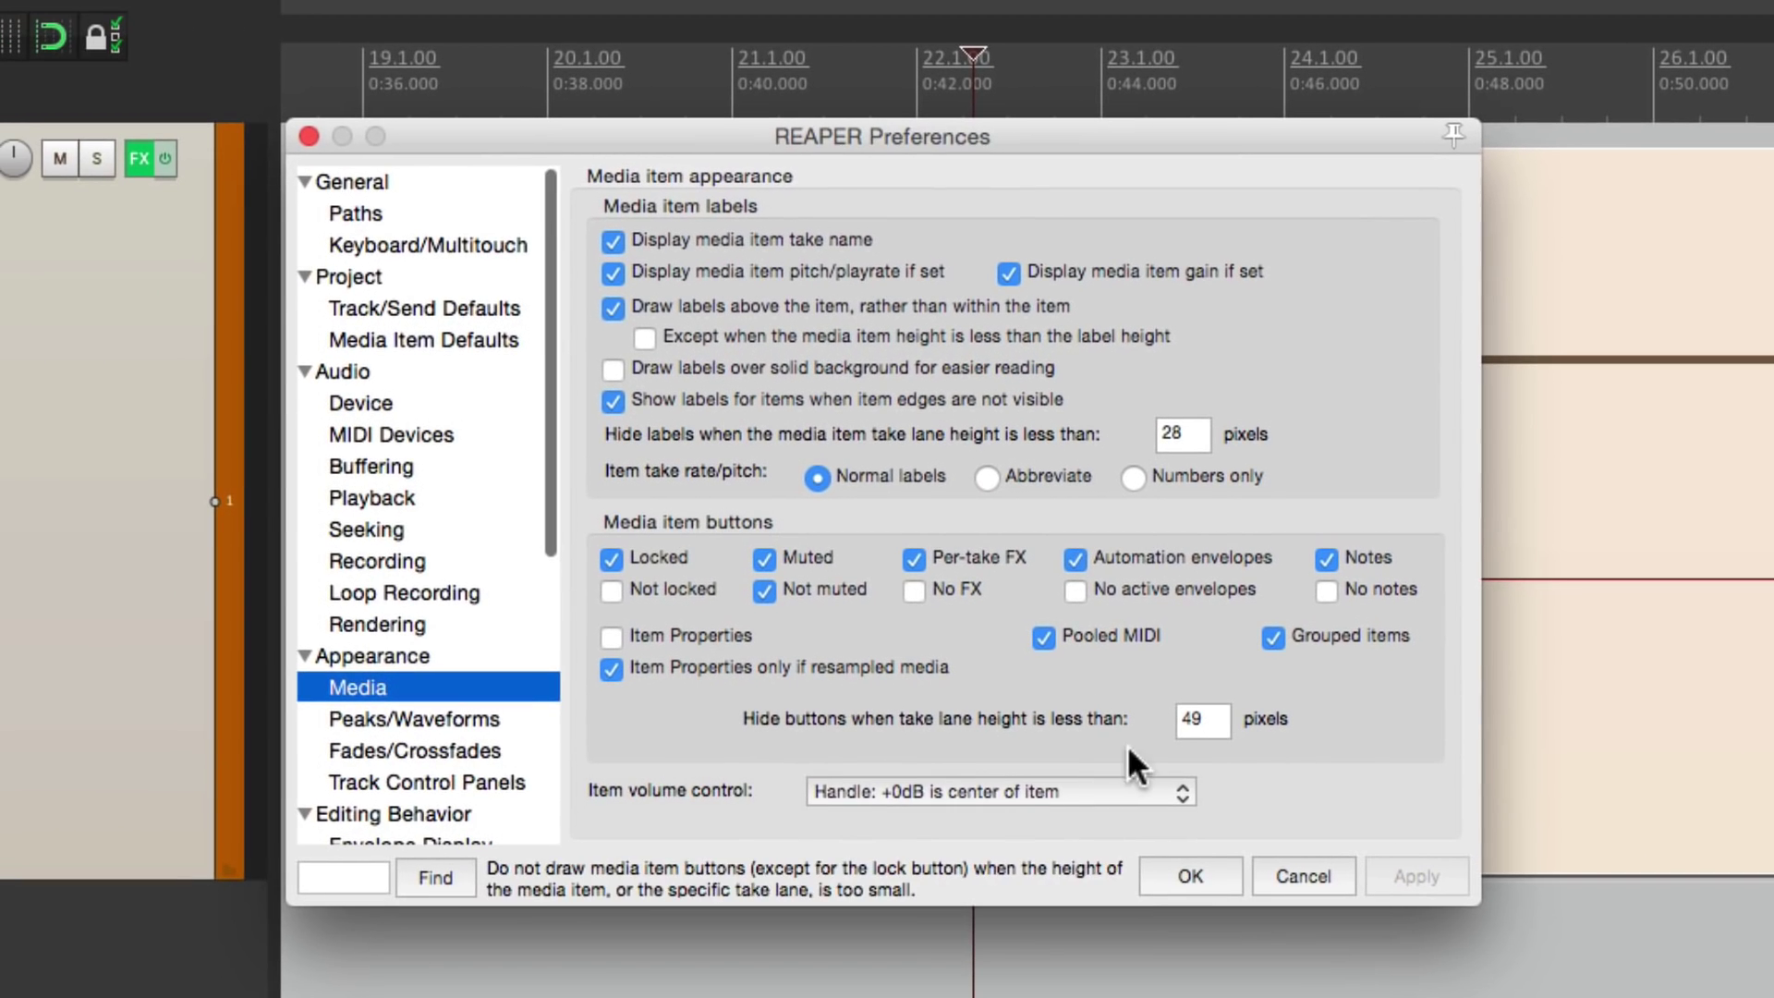
Step: Set the item volume control preference back to Knob, and reset the MIDI item's velocity scaling to its default
left_click(1121, 790)
left_click(1089, 817)
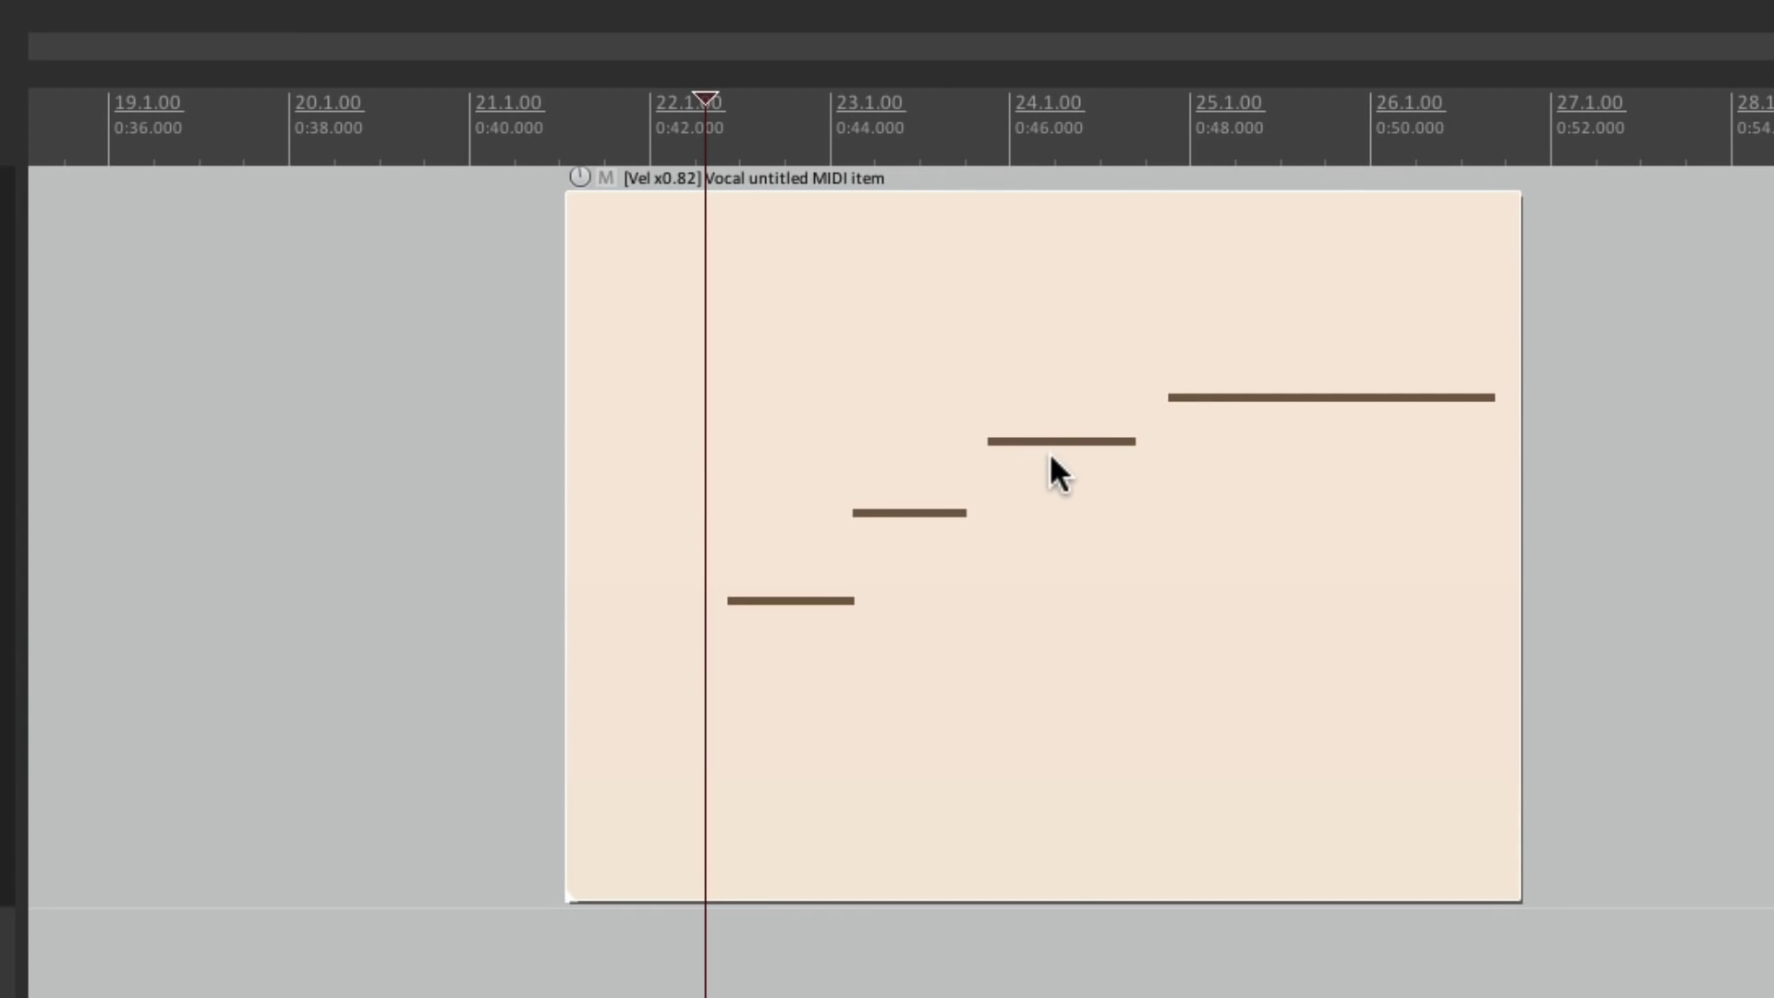
left_click_drag(579, 177, 507, 309)
double_click(575, 176)
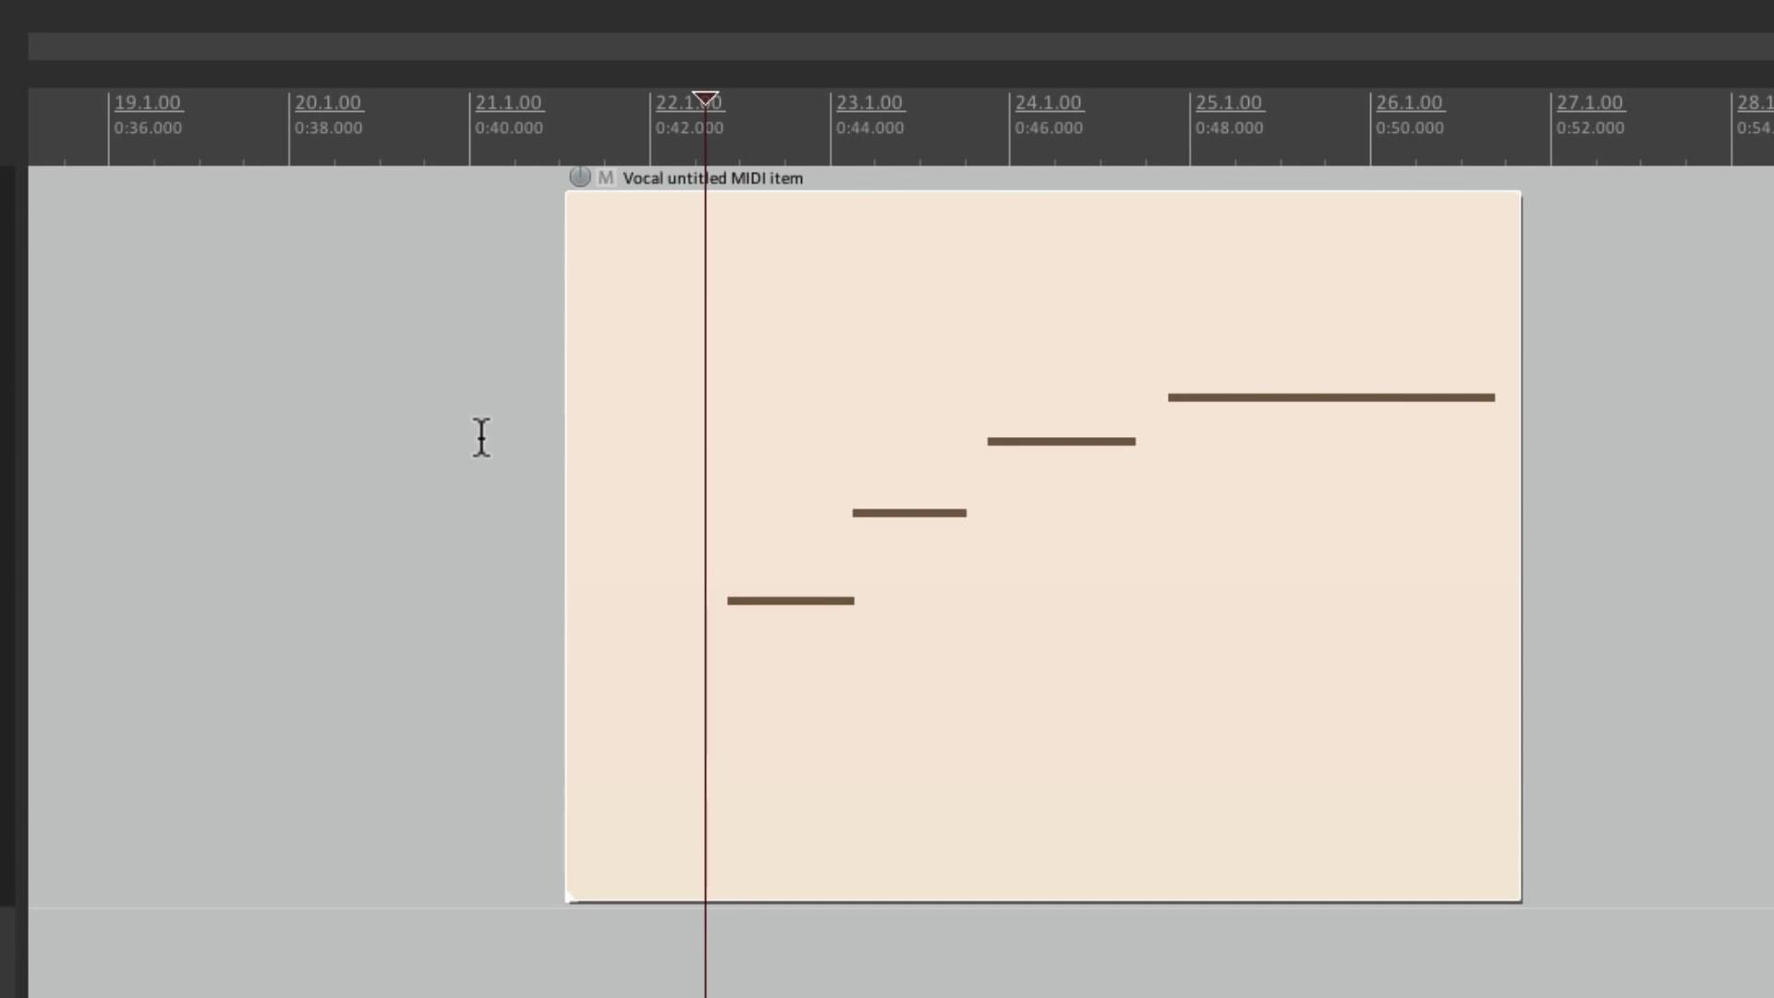
Step: Select the first four split vocal items and raise their volumes together, bringing the fourth item to +4.30 dB
scroll(481, 437, "down", 6)
scroll(477, 436, "up", 6)
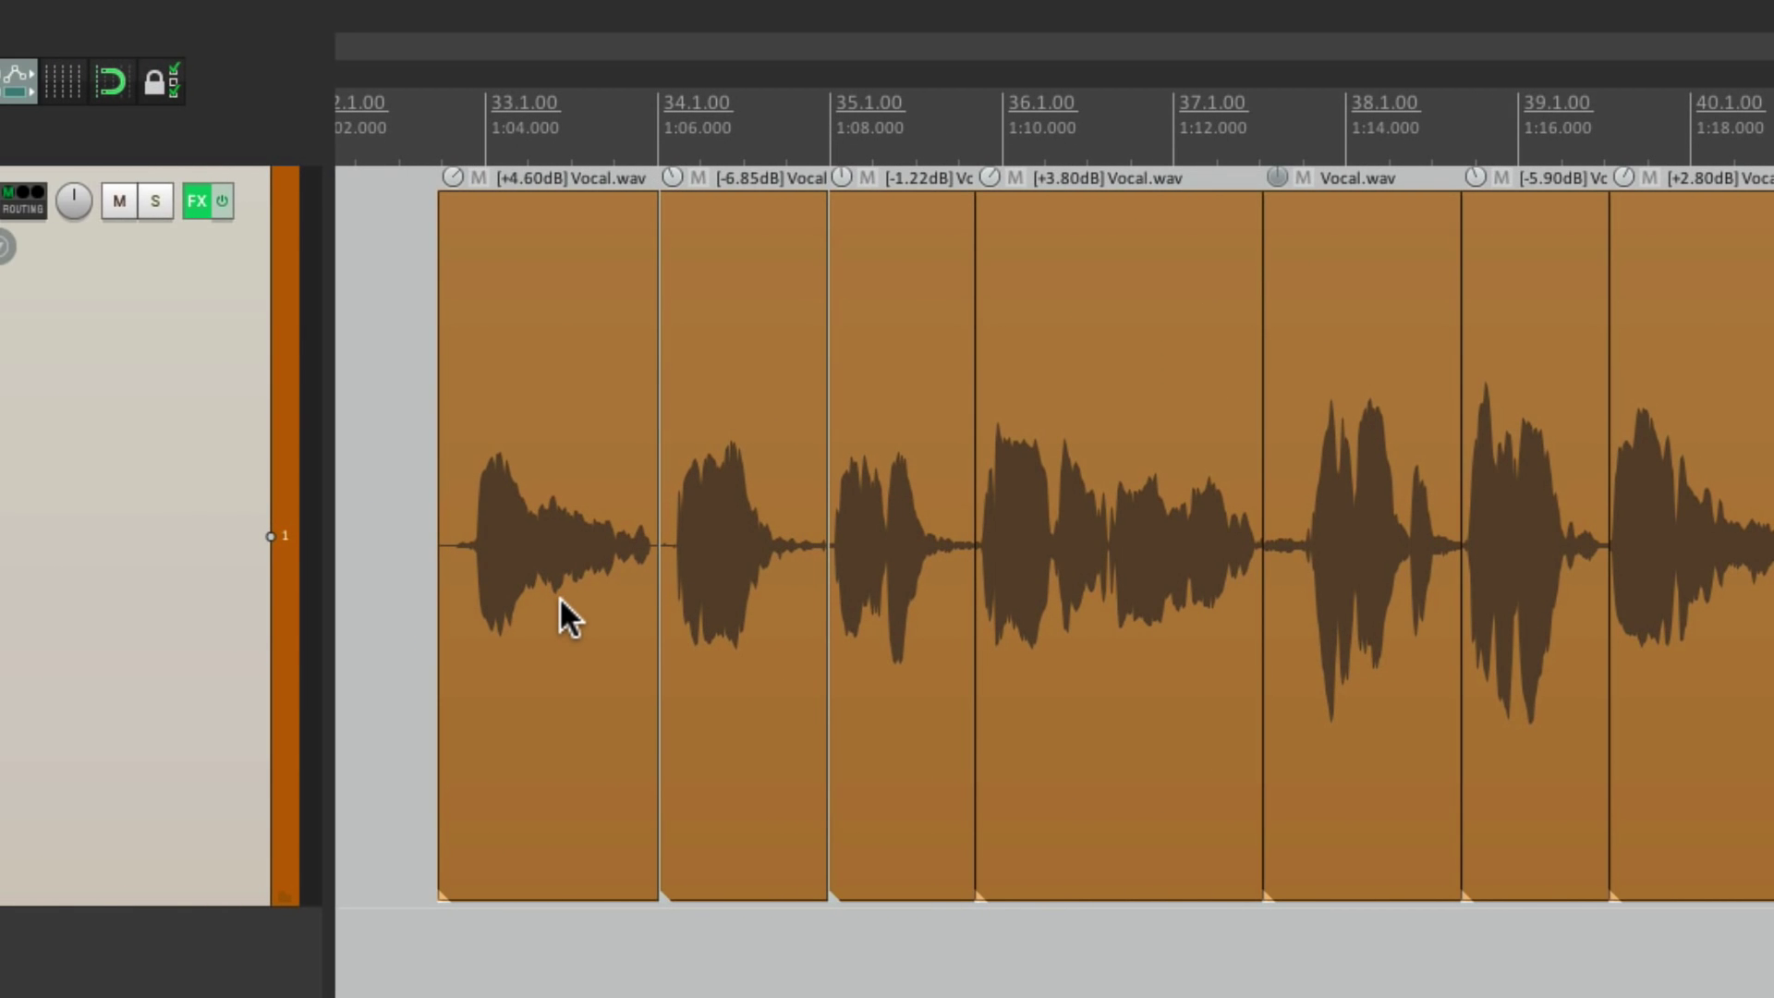
left_click(539, 282)
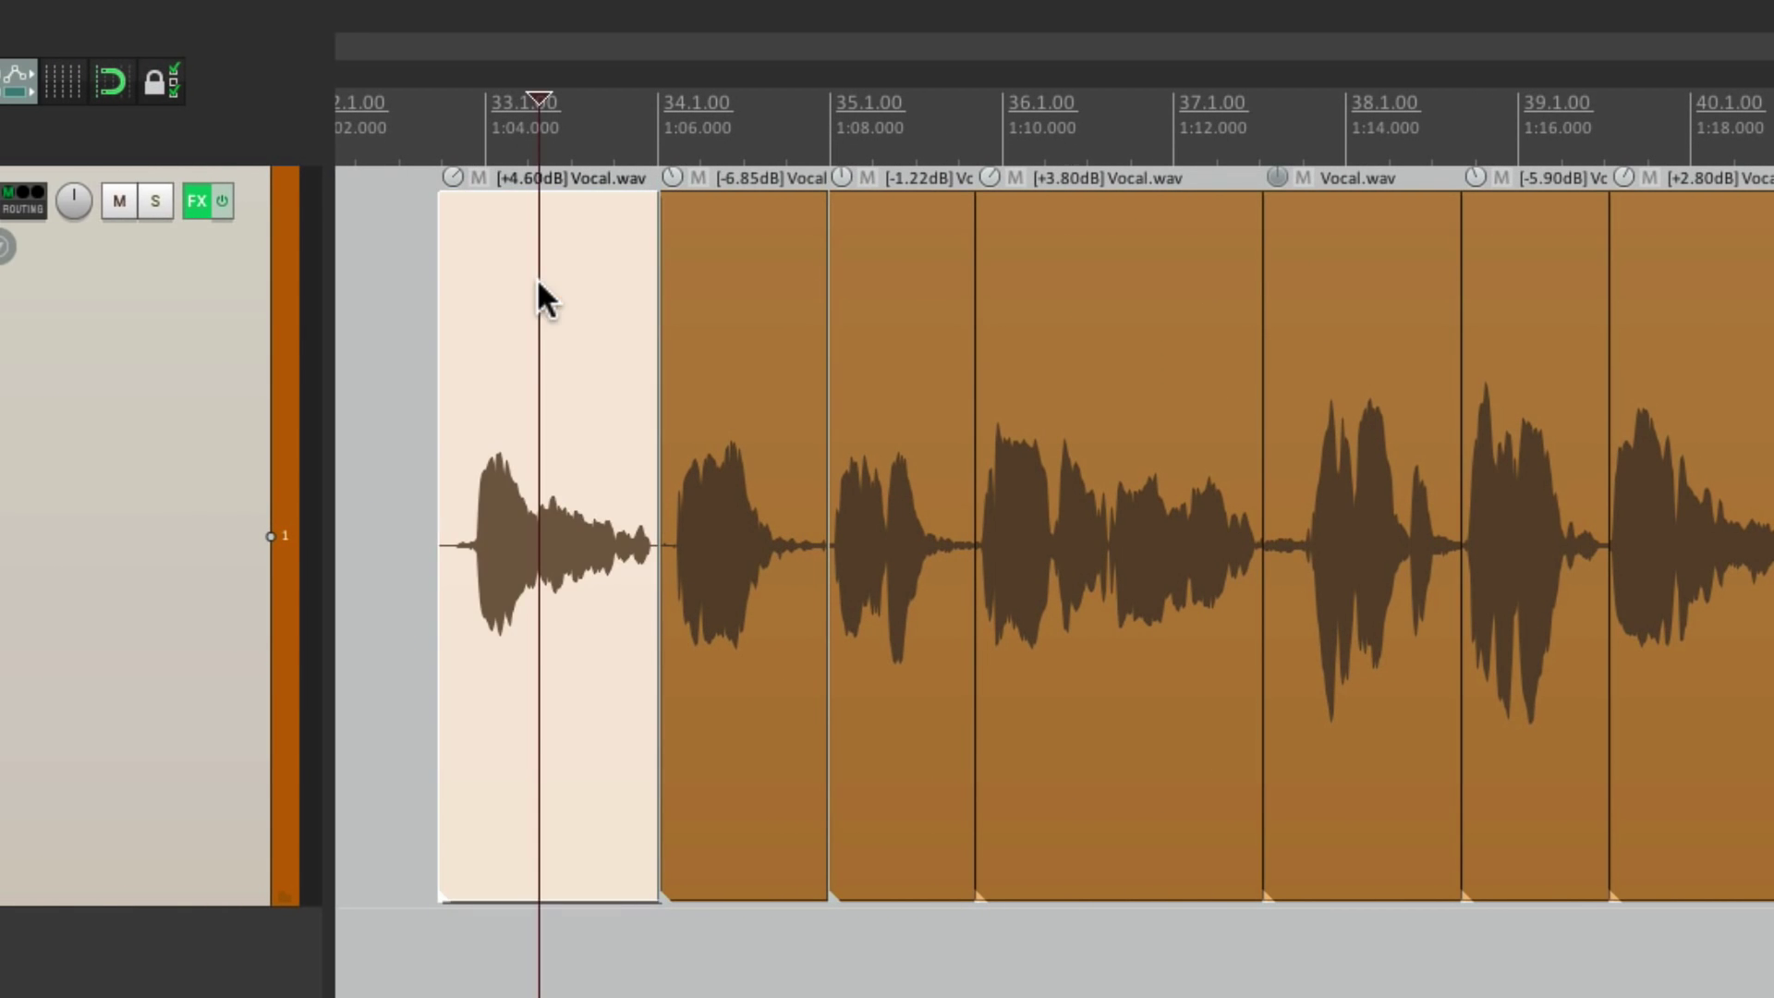
left_click(734, 282, "ctrl")
left_click(879, 283, "ctrl")
left_click(1094, 279, "ctrl")
mouse_move(991, 178)
left_mouse_down()
mouse_move(982, 213)
mouse_move(994, 159)
left_mouse_up()
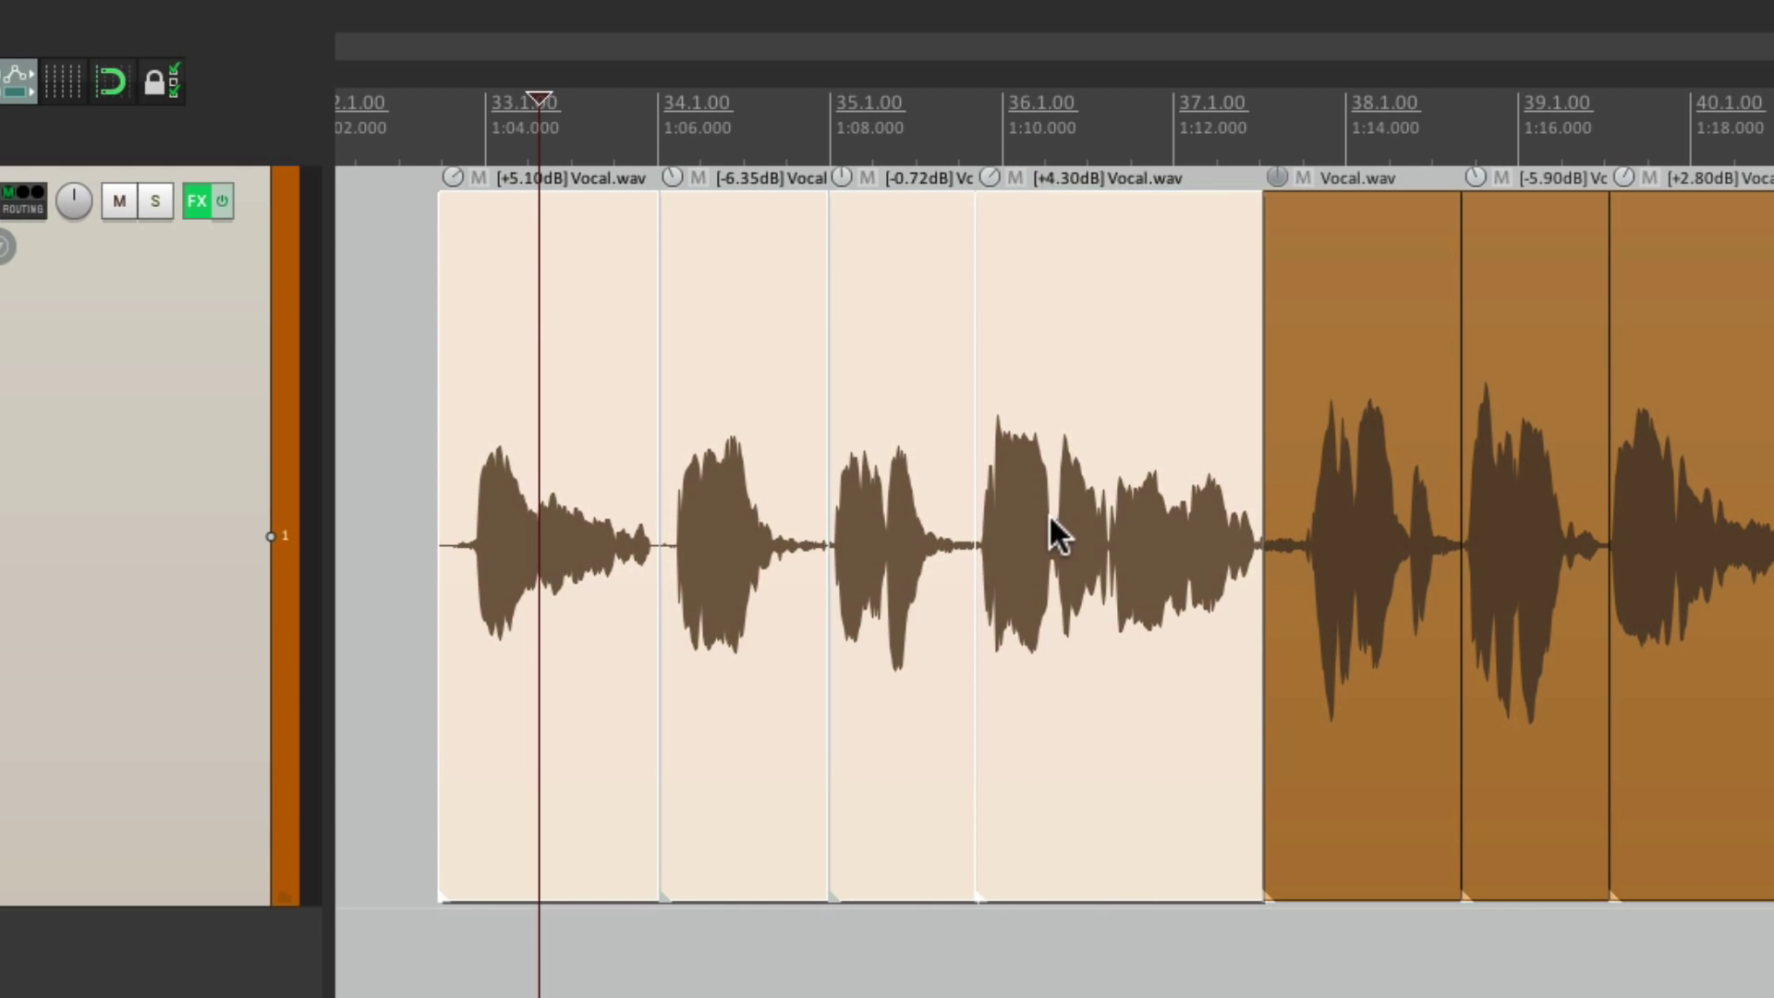
Step: Select only the second and fourth vocal items and raise their volumes together to -5.95 dB and +4.70 dB
left_click(1101, 382)
left_click(770, 338, "ctrl")
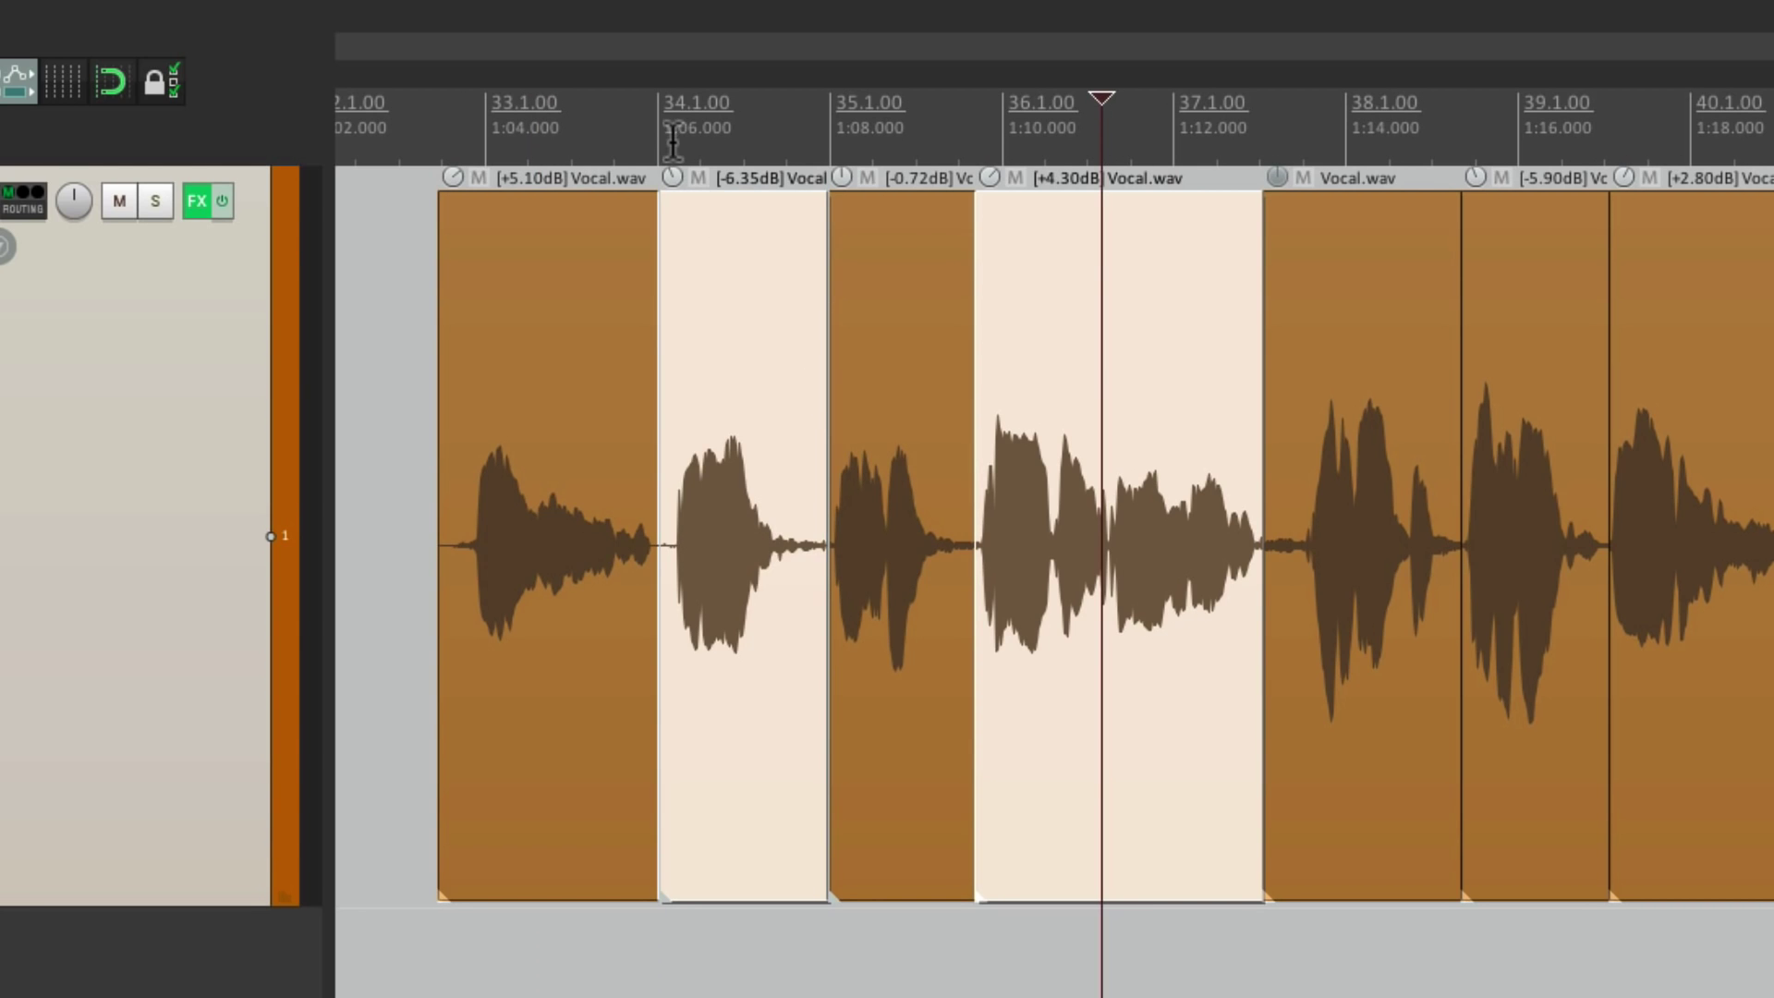
mouse_move(669, 173)
left_mouse_down()
mouse_move(674, 234)
mouse_move(667, 172)
left_mouse_up()
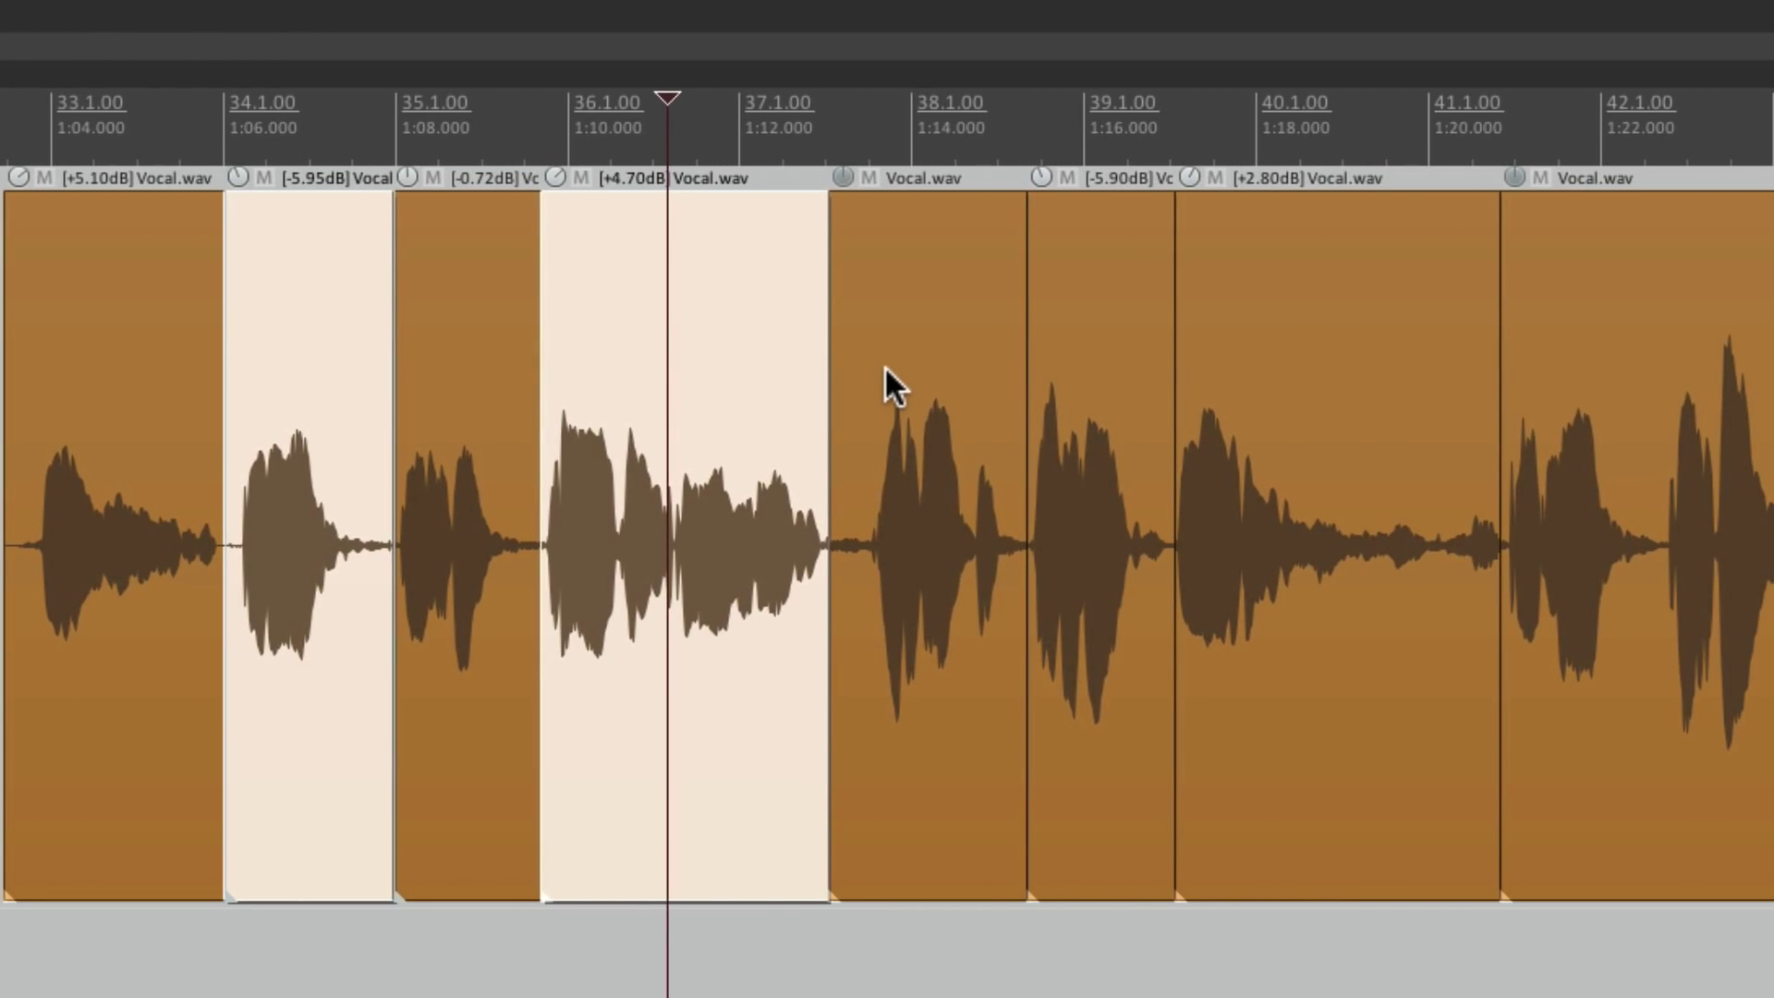
Step: Select the fifth and seventh vocal items and try adjusting their volumes together with an item knob
left_click(1337, 360)
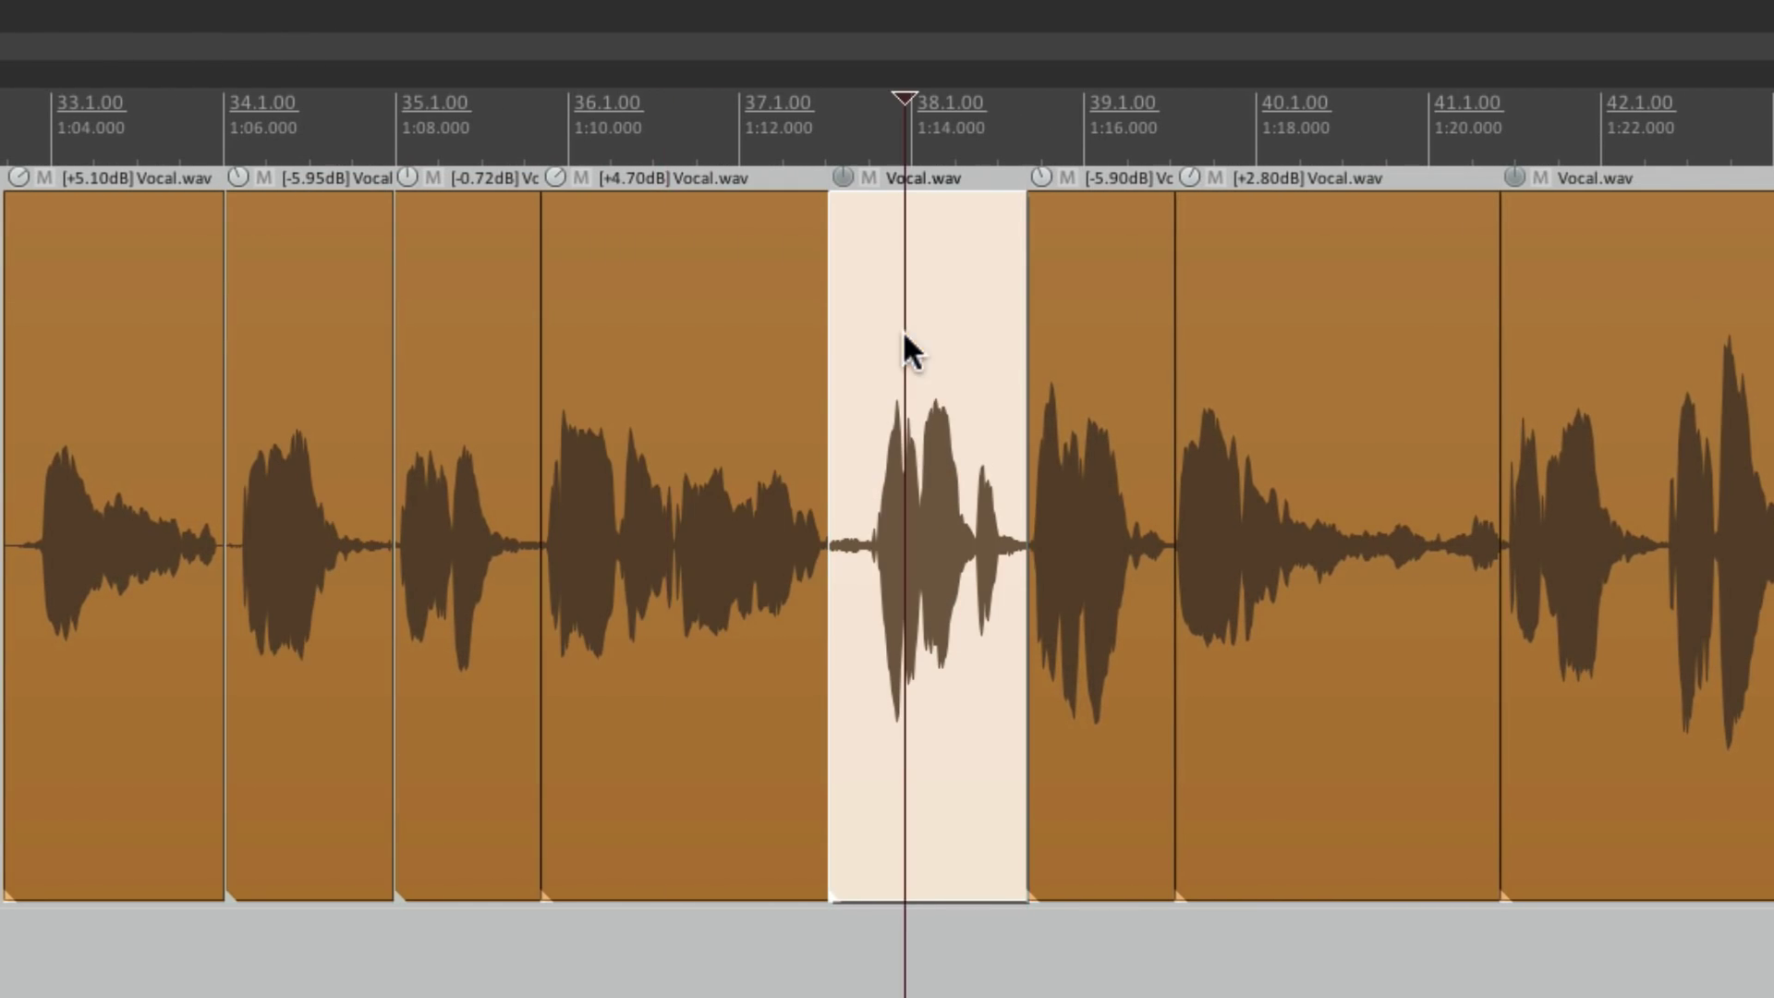
left_click(1328, 348, "ctrl")
left_click_drag(1188, 179, 1191, 183)
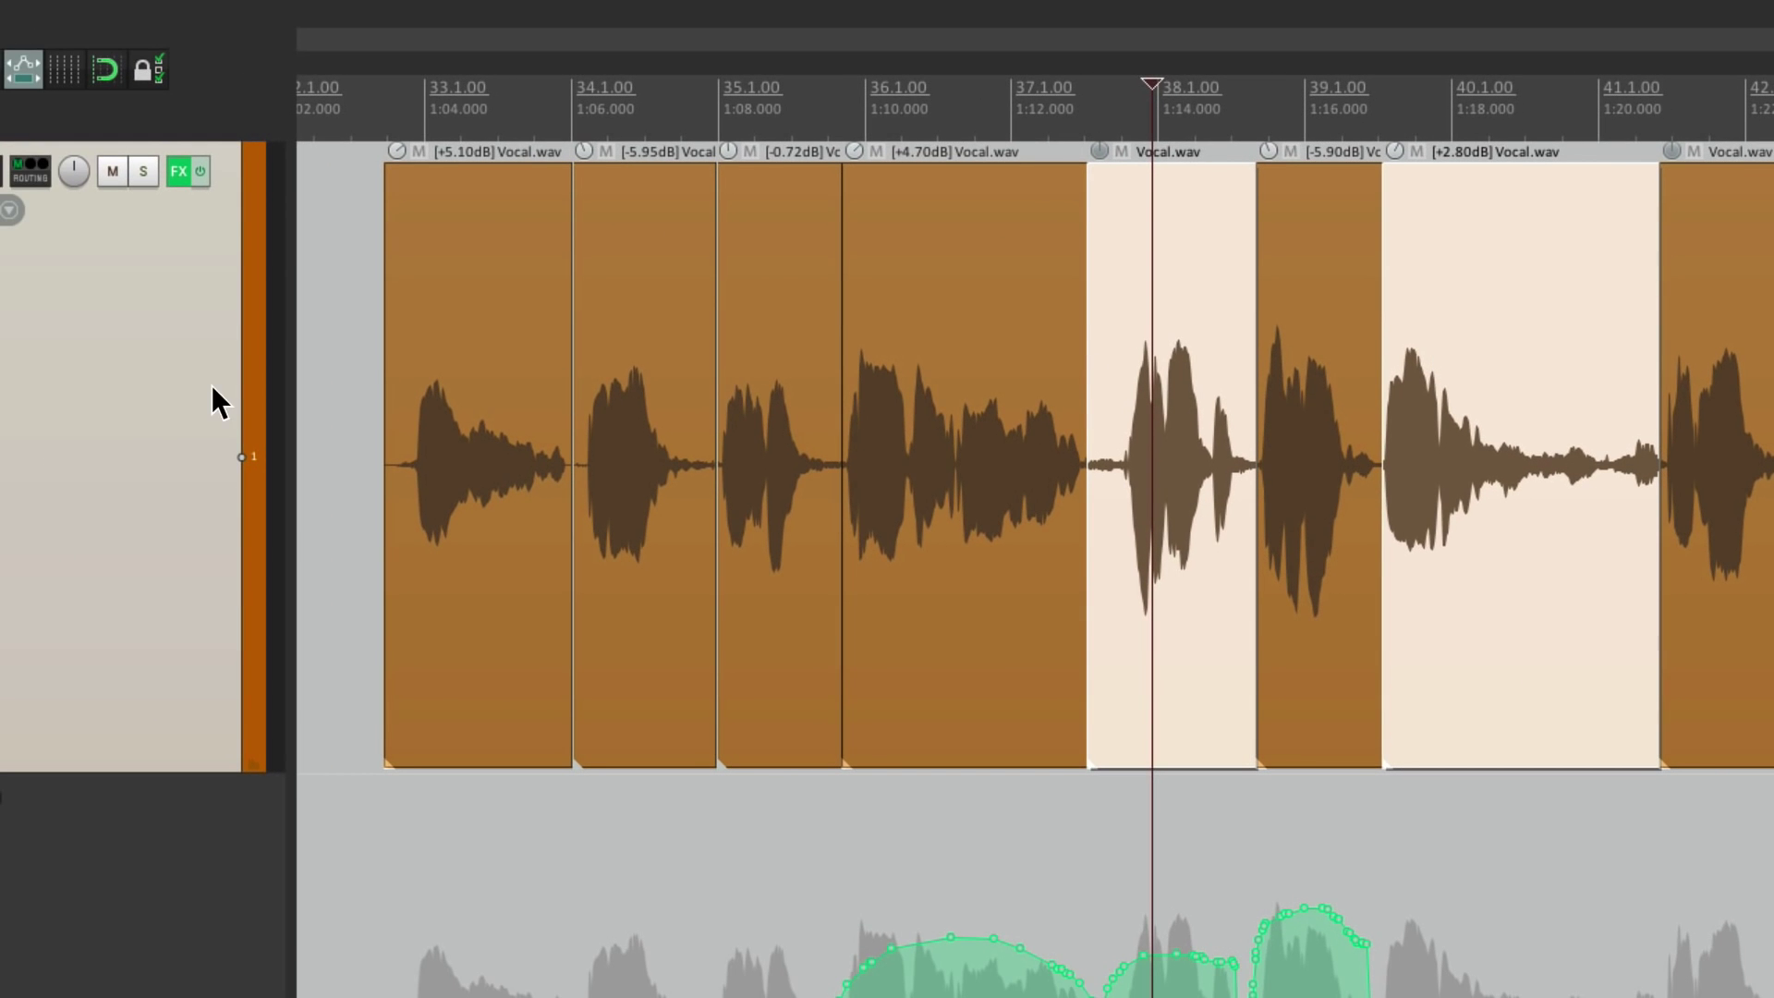
Step: Select all the vocal items and lower their volumes together, and raise them again until the fourth item is at -0.70 dB
key("ctrl+z")
key("ctrl+z")
left_click_drag(824, 167, 855, 220)
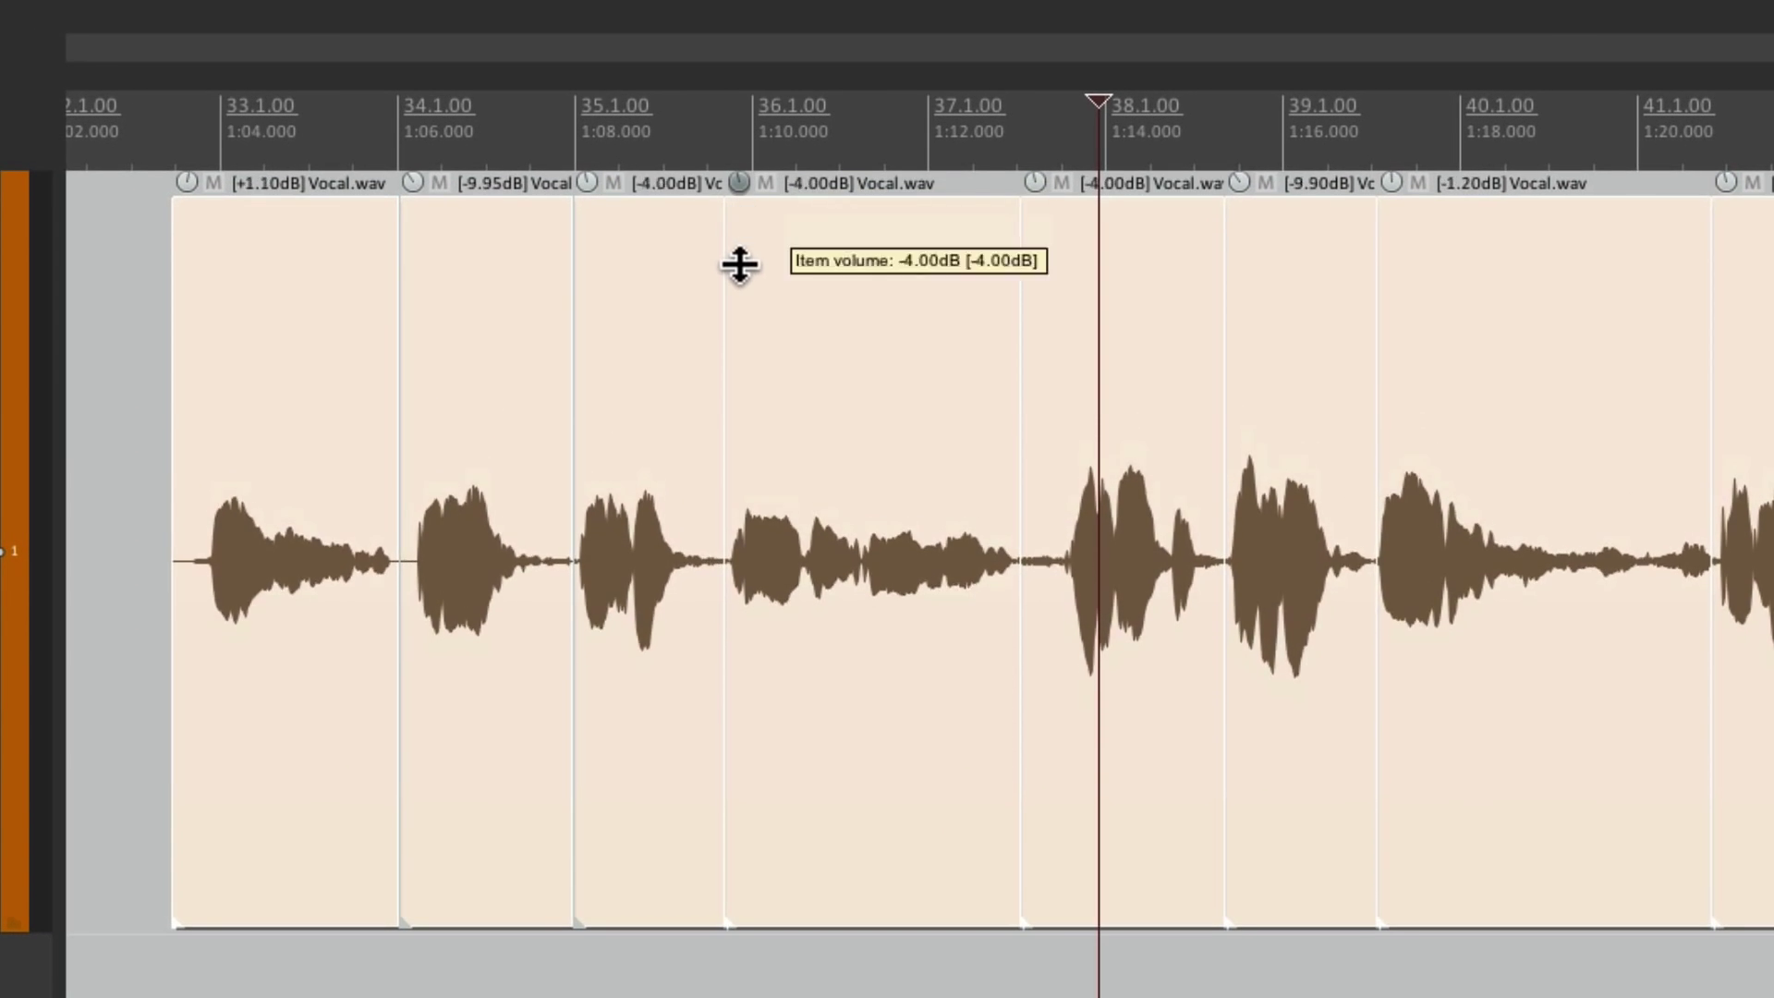
left_click_drag(739, 265, 732, 192)
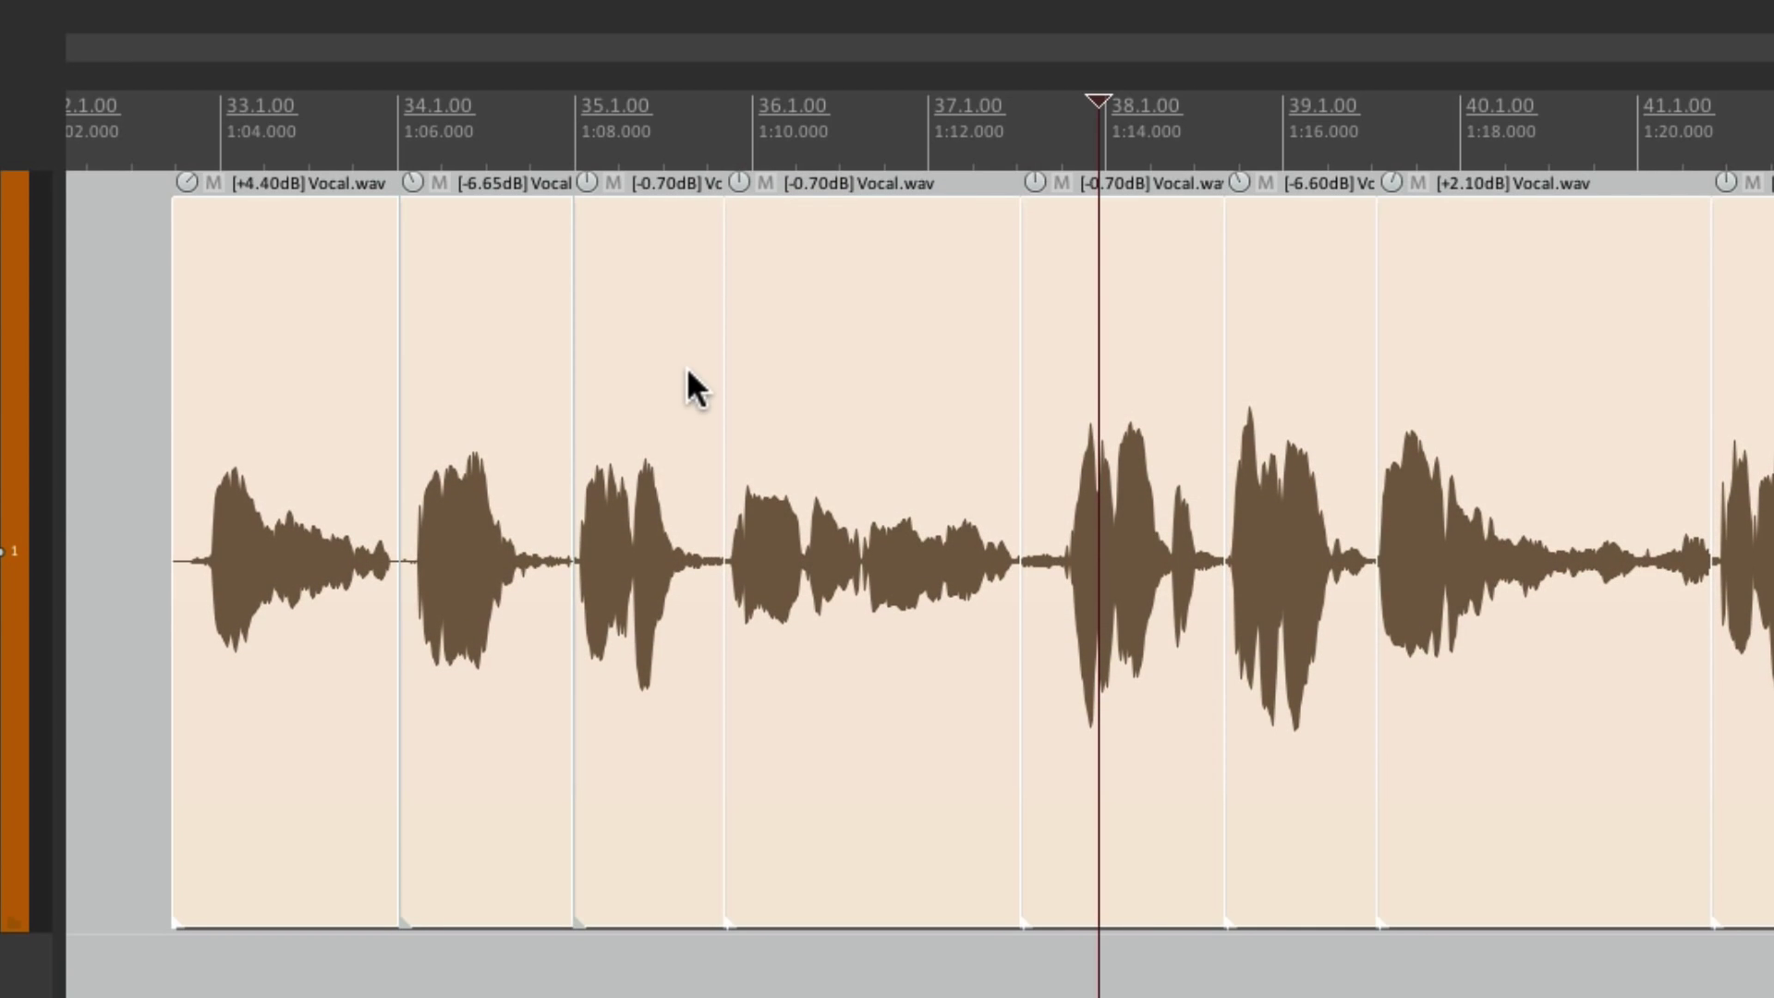